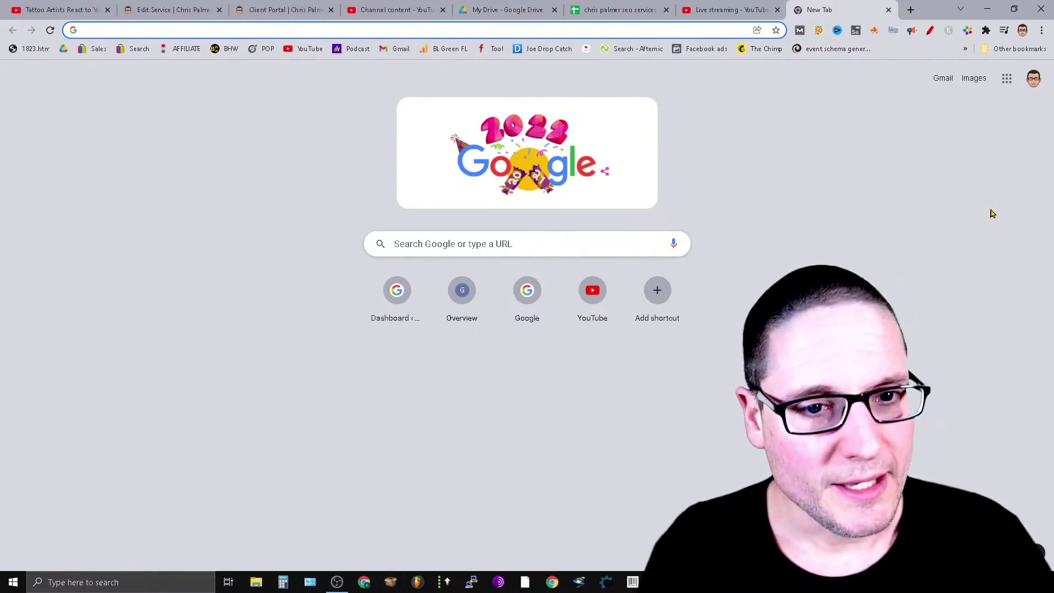
Dismiss the SEO audit panel and try loading chrispalmermarkeitng.com/new-york-seo.
click(874, 31)
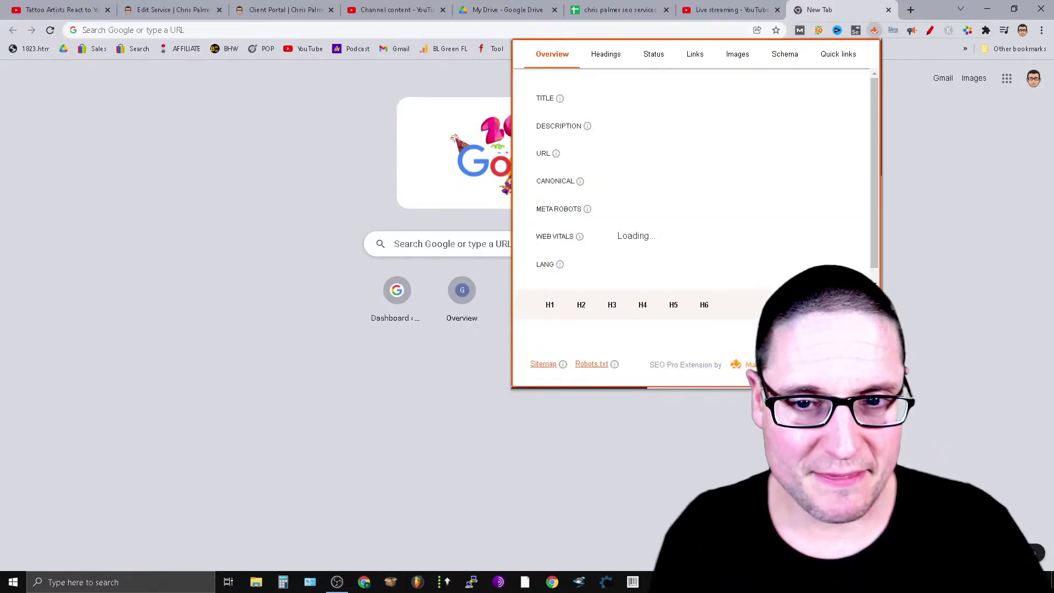
click(1022, 303)
click(327, 30)
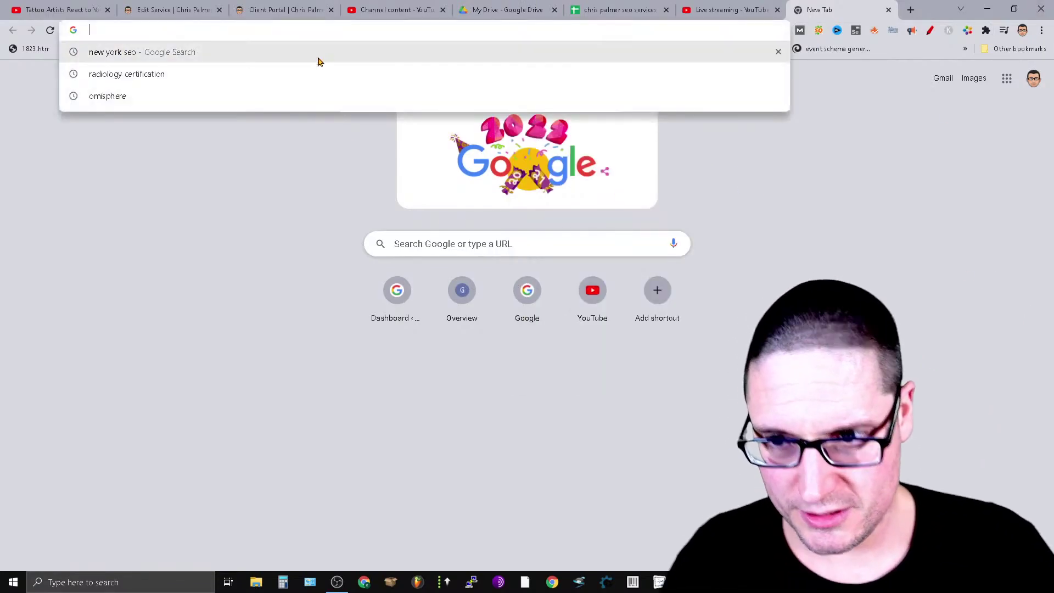
text(chris)
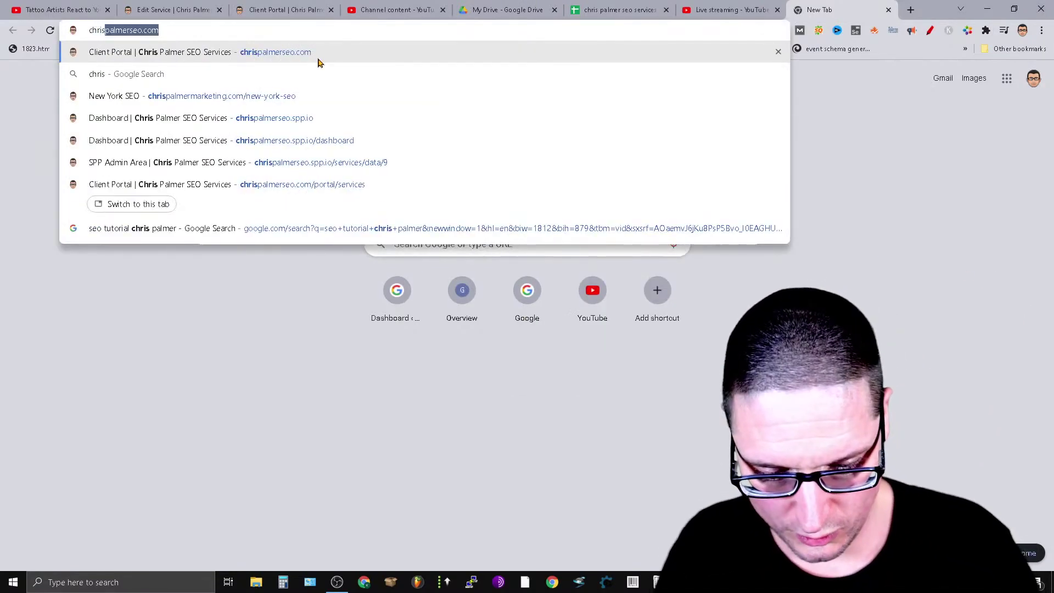
text(palmermarkeitn)
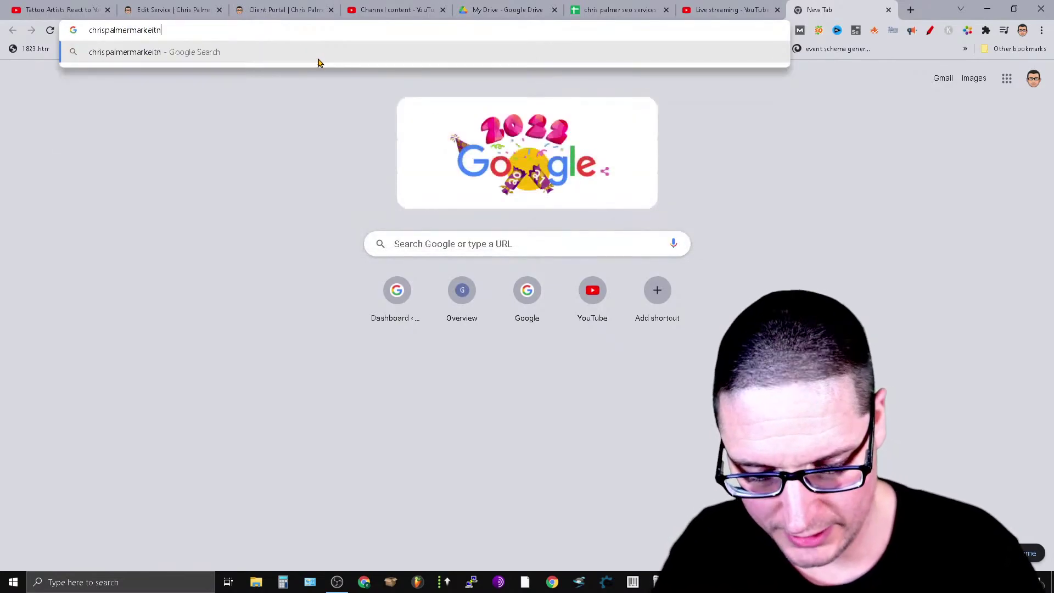
text(g.com/new-)
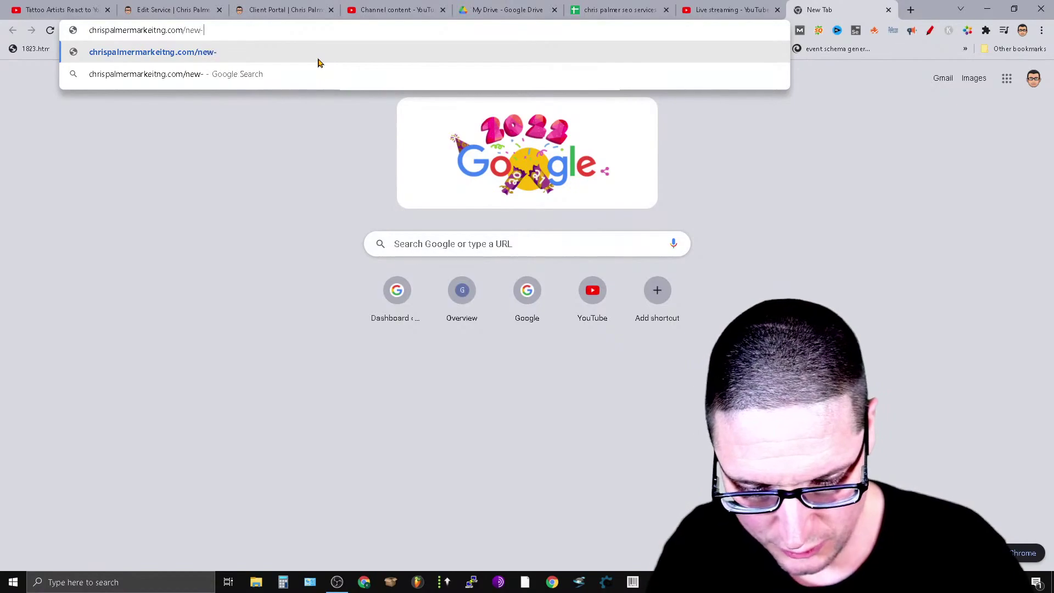
text(york-seo)
key(Return)
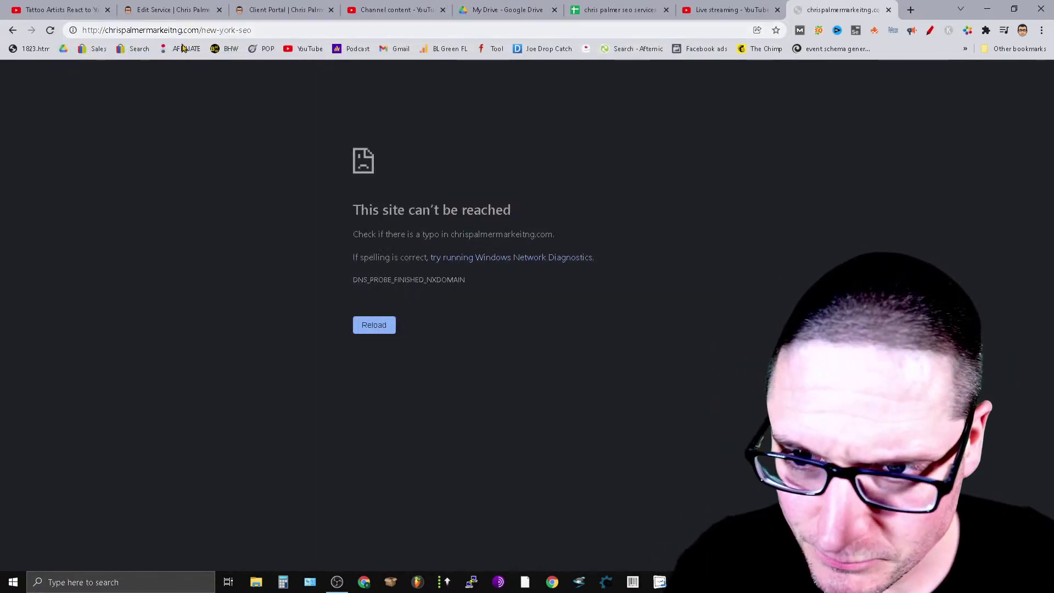
Correct the address to chrispalmermarketing.com, load the homepage, and scroll to the consultation booking options.
click(272, 32)
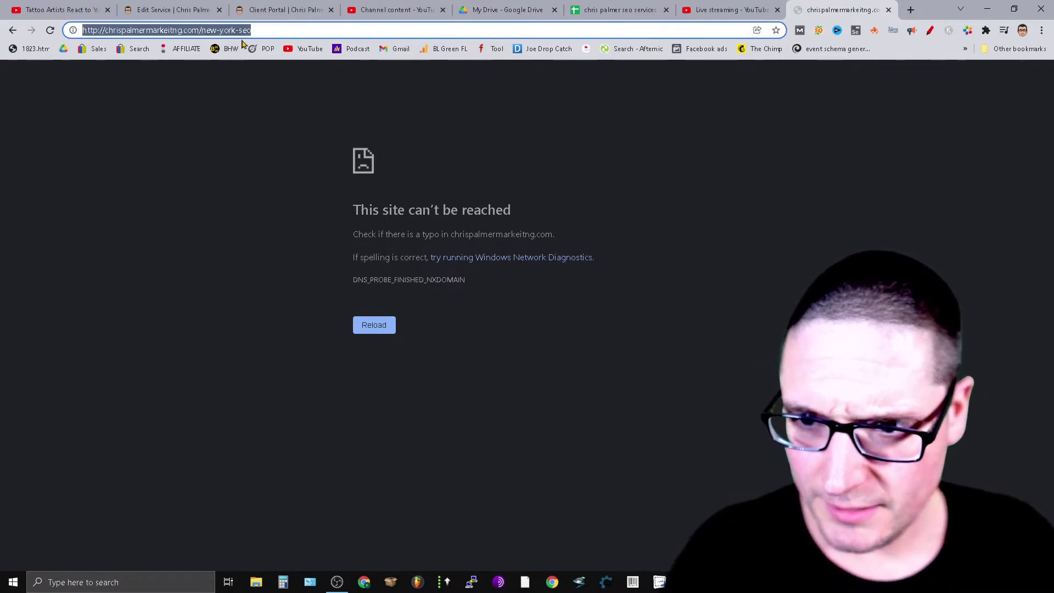
click(227, 30)
drag(201, 29, 395, 33)
key(BackSpace)
key(BackSpace)
key(BackSpace)
key(BackSpace)
key(BackSpace)
key(BackSpace)
key(BackSpace)
key(BackSpace)
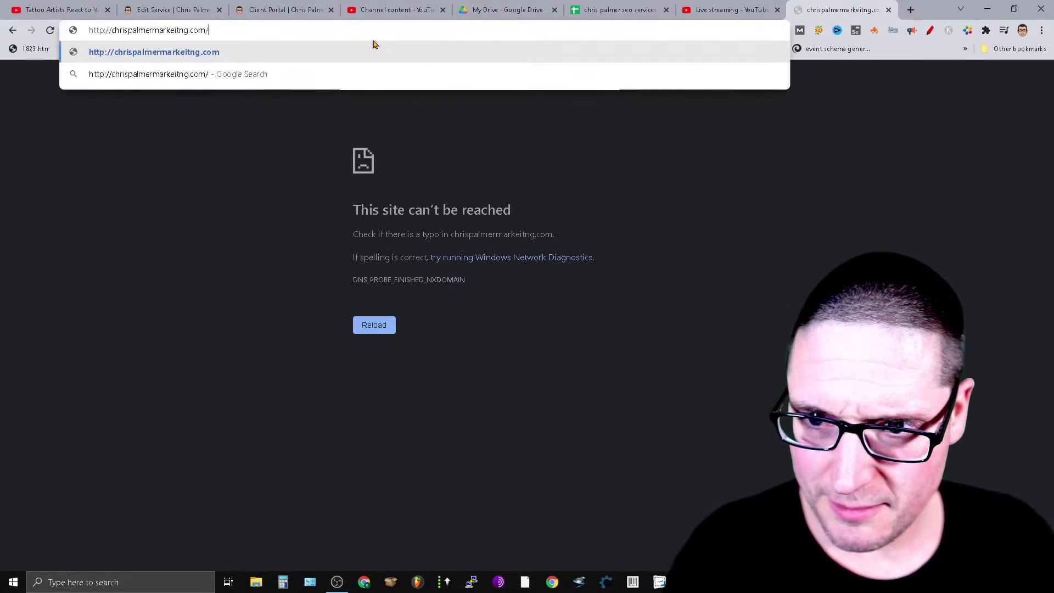
key(BackSpace)
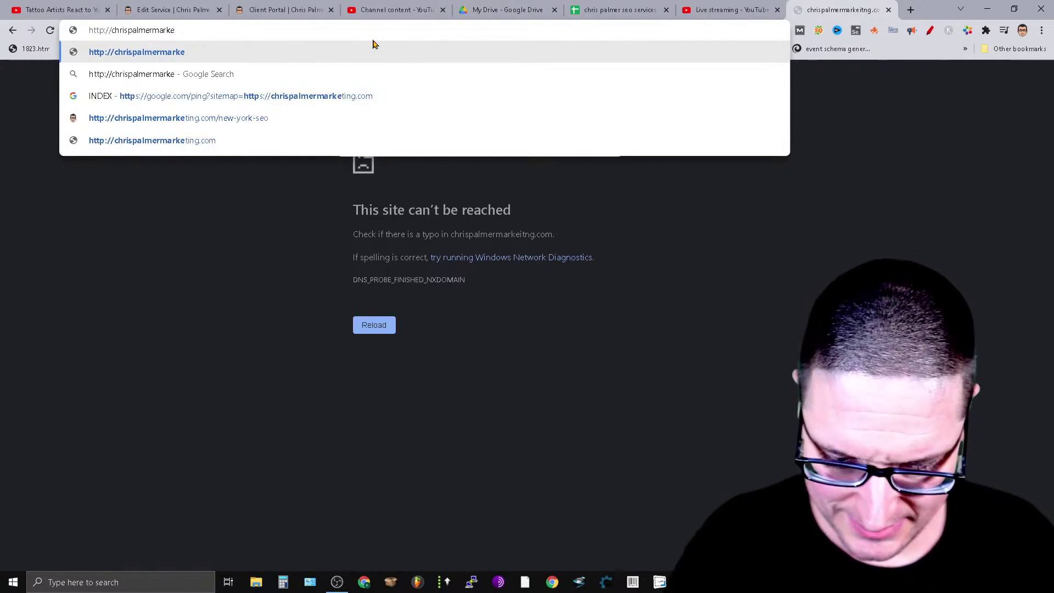
text(ting.com)
key(Return)
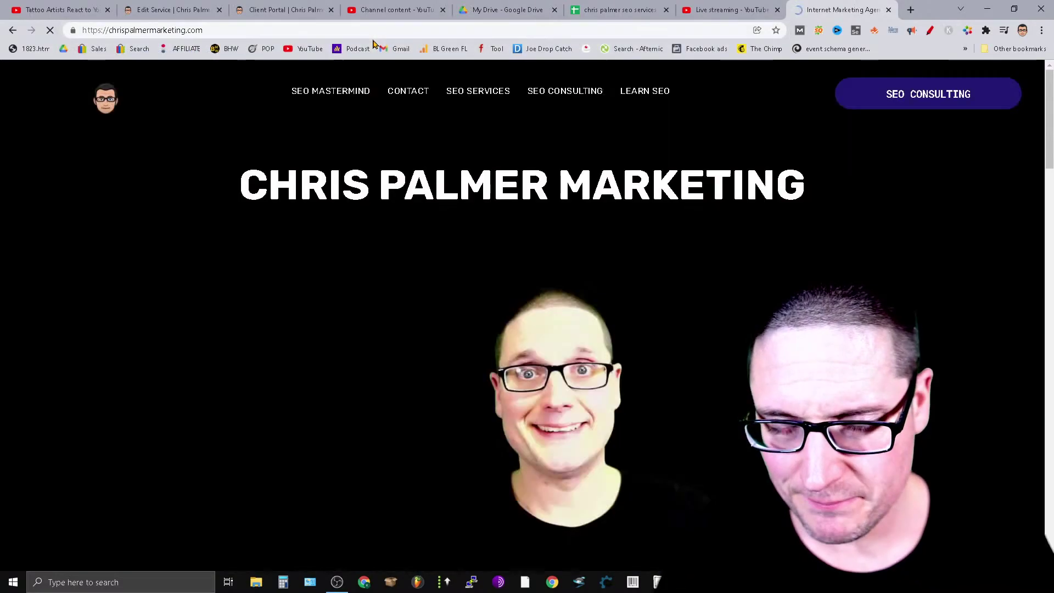
scroll(627, 326, down, 6)
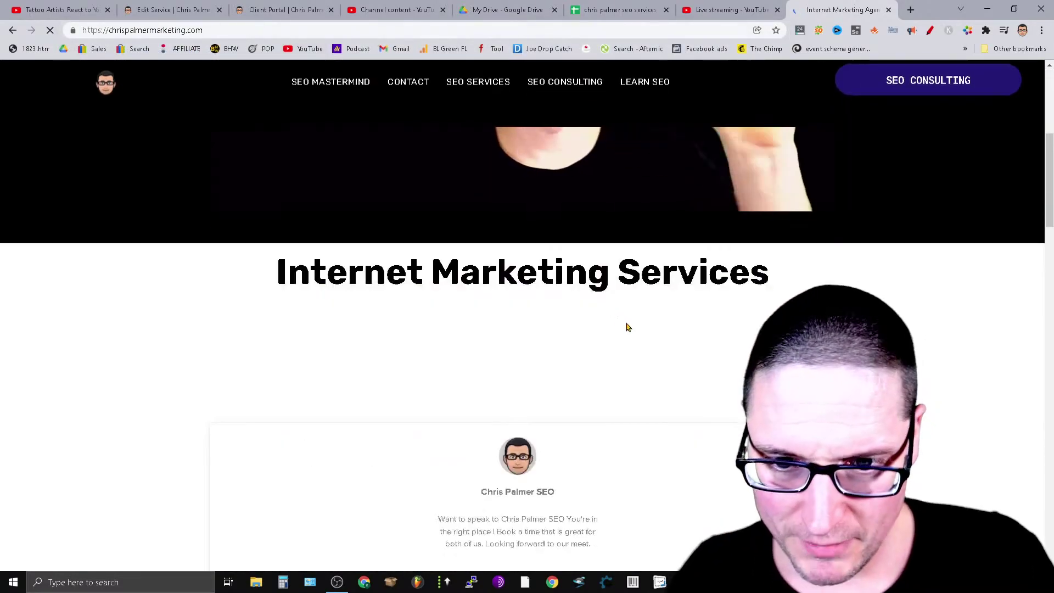
scroll(941, 389, down, 9)
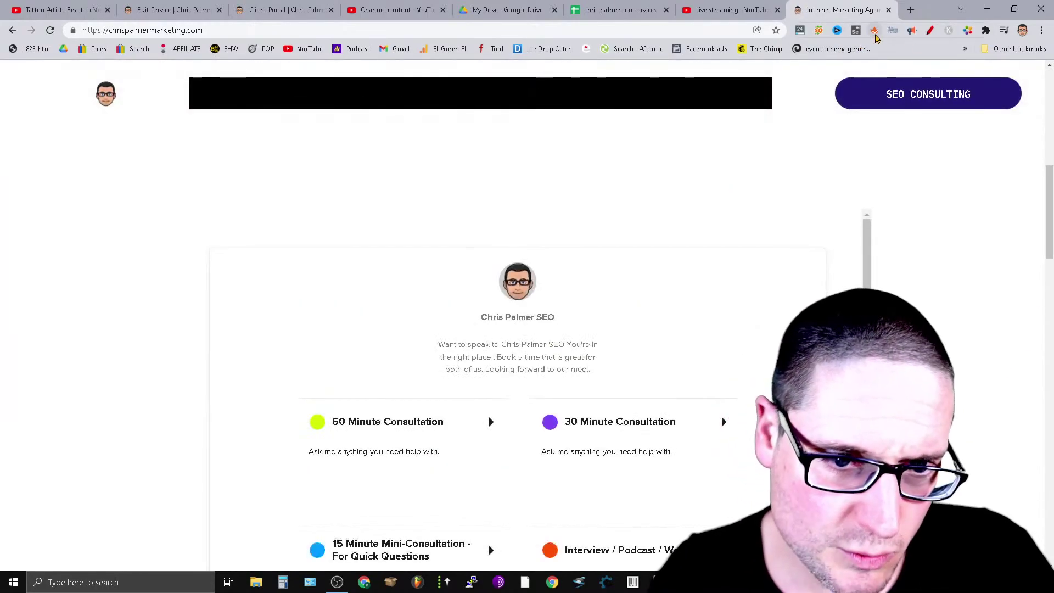
click(875, 31)
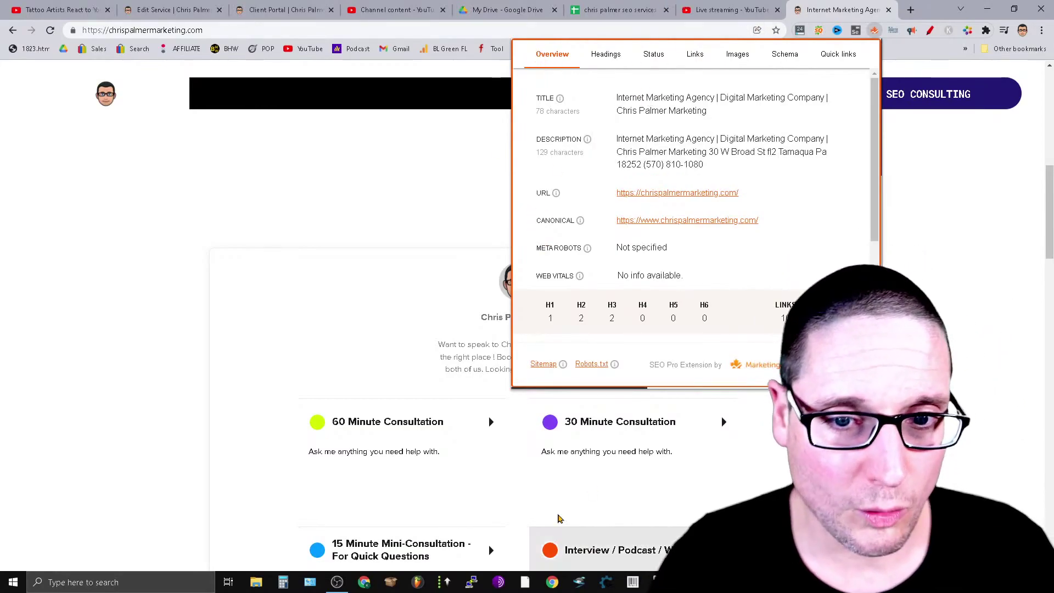
click(606, 54)
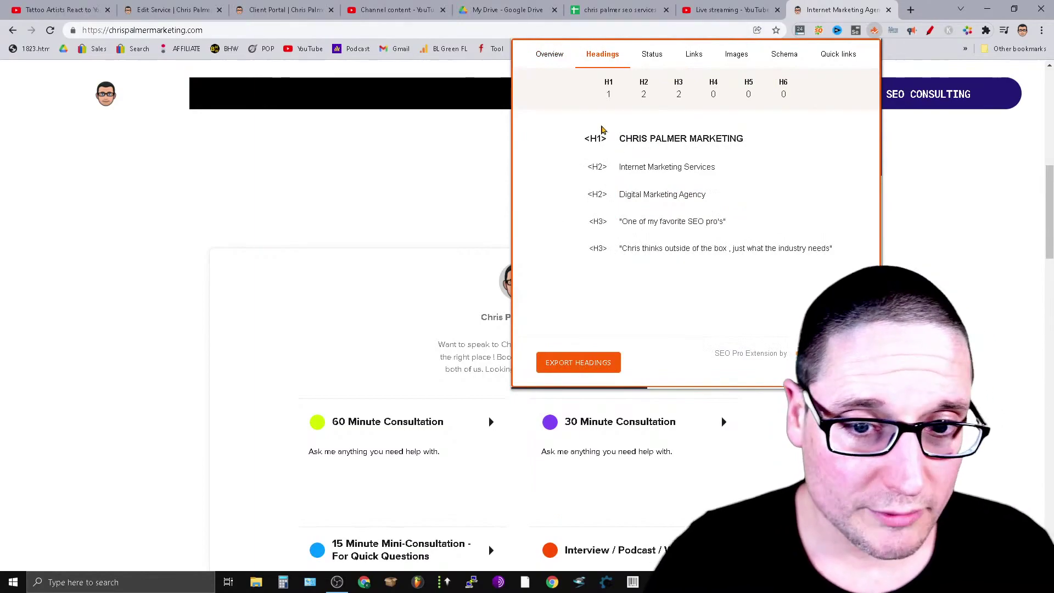
drag(601, 130, 834, 250)
click(689, 92)
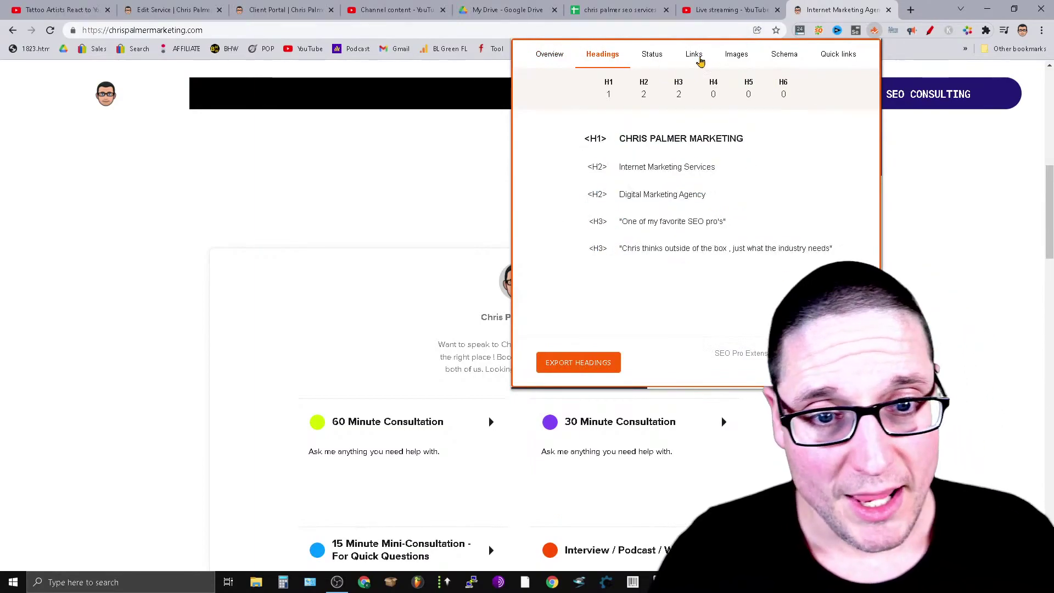
click(784, 57)
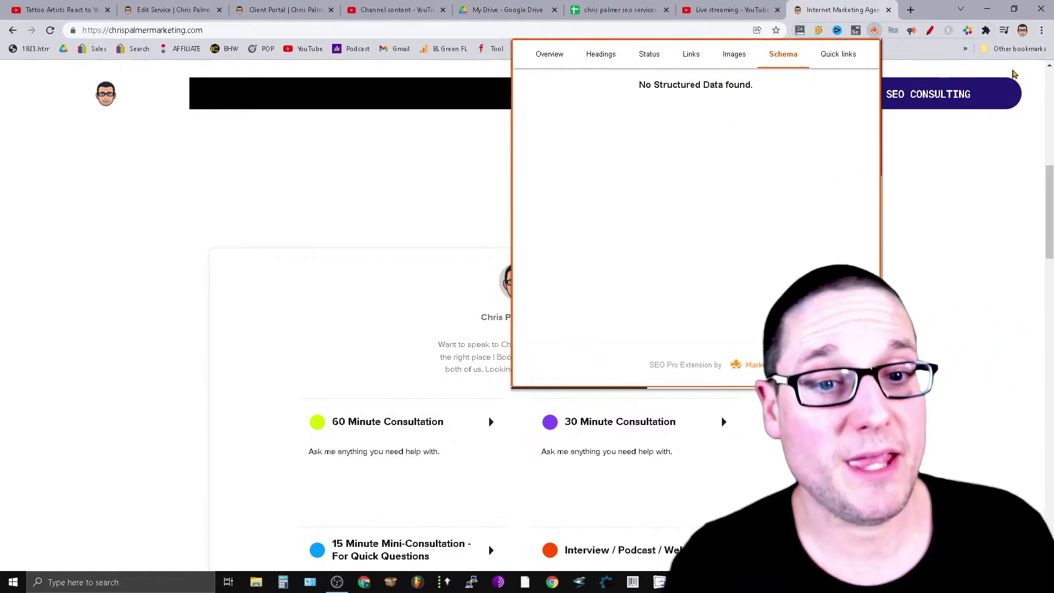
click(732, 62)
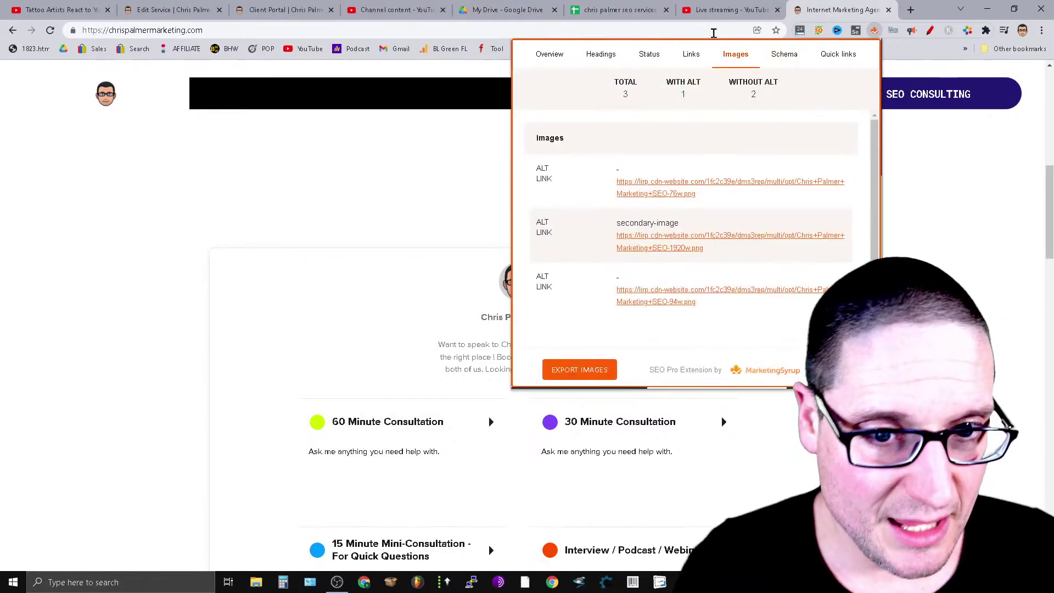
click(691, 60)
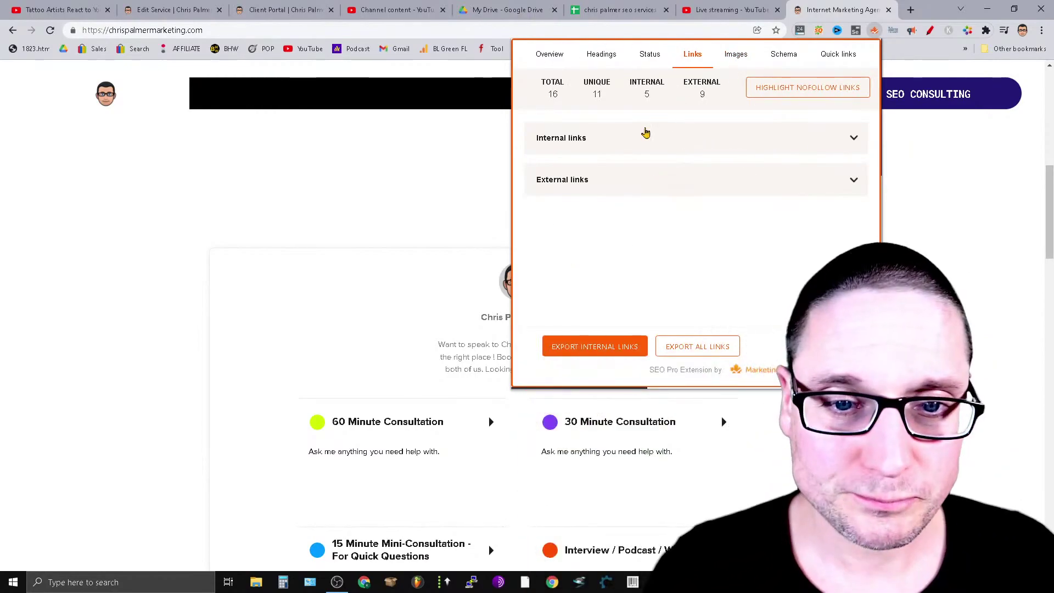
click(849, 57)
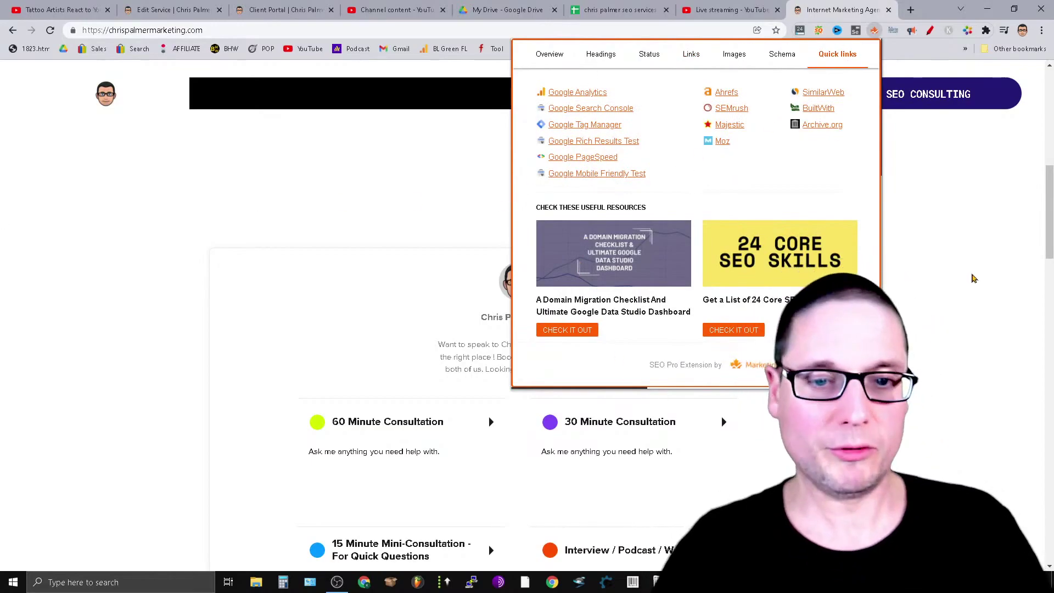
click(909, 215)
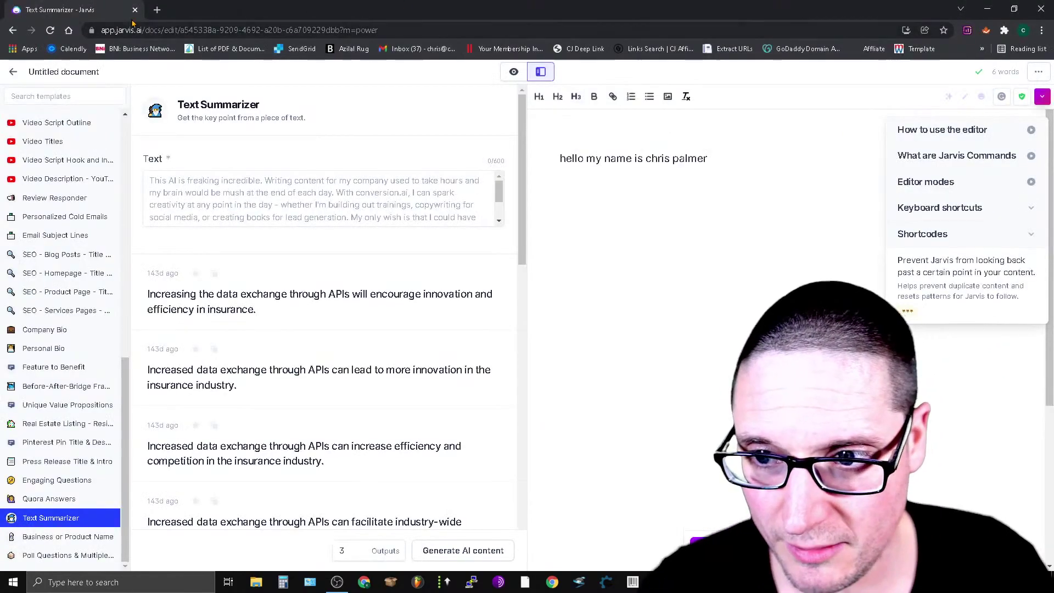
Load Semrush's Projects page in a new tab by typing 'sem'.
key(ctrl+t)
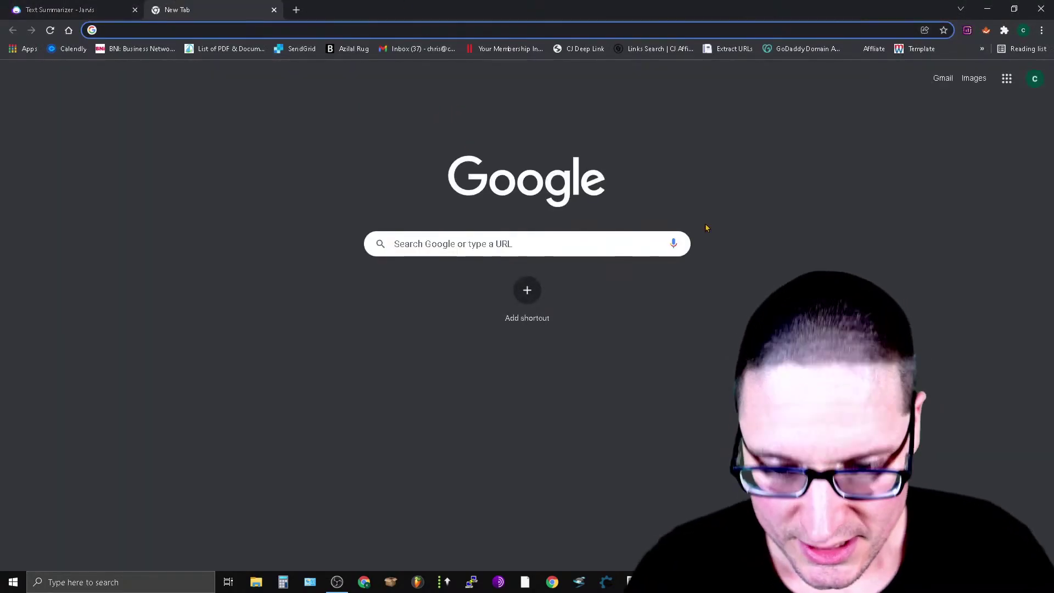
text(sem)
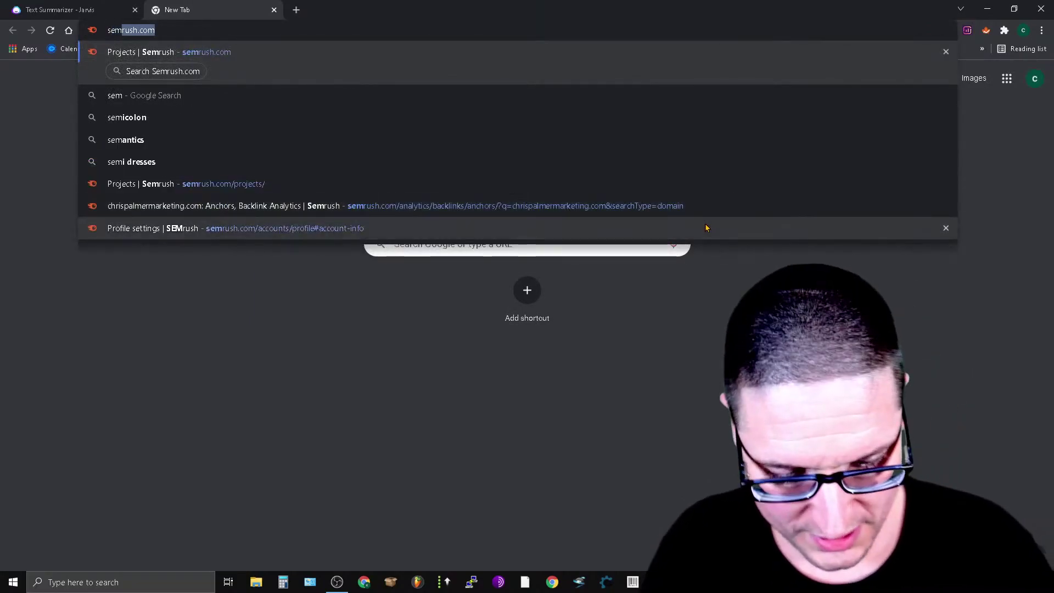
key(Return)
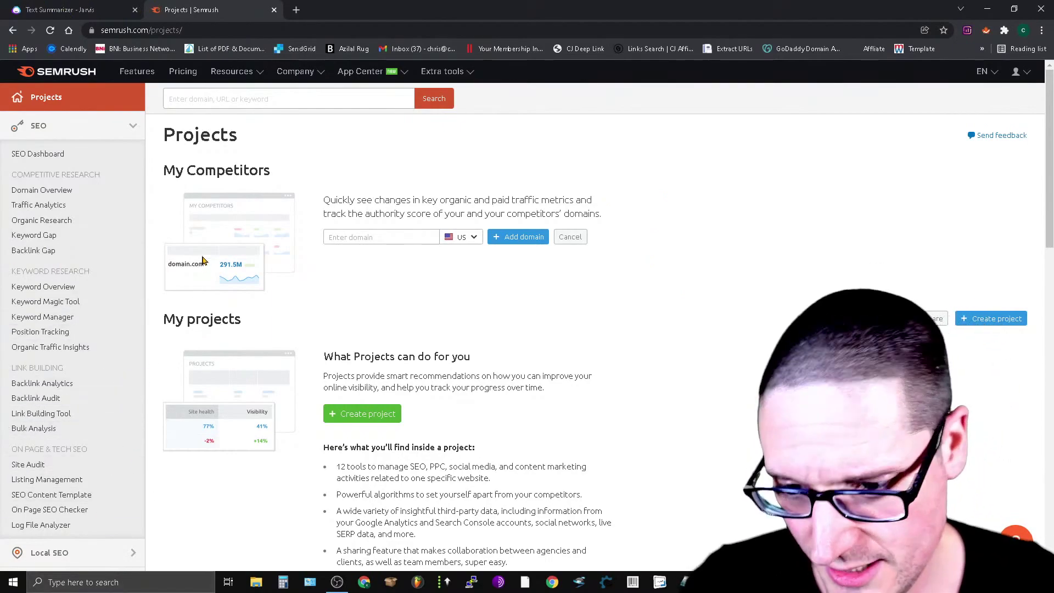
scroll(17, 554, down, 10)
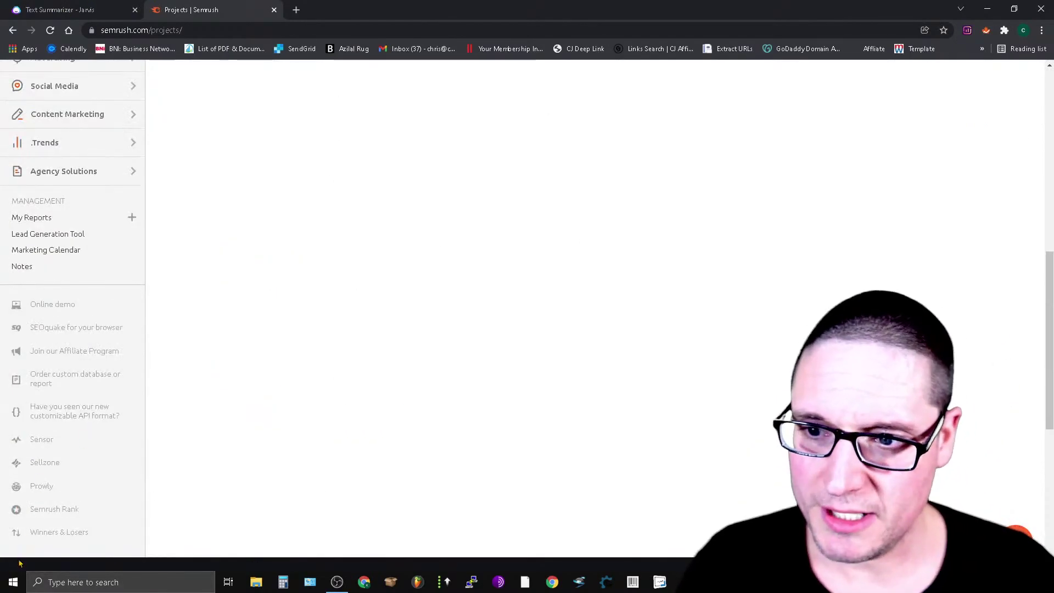
scroll(19, 560, up, 6)
scroll(83, 387, up, 2)
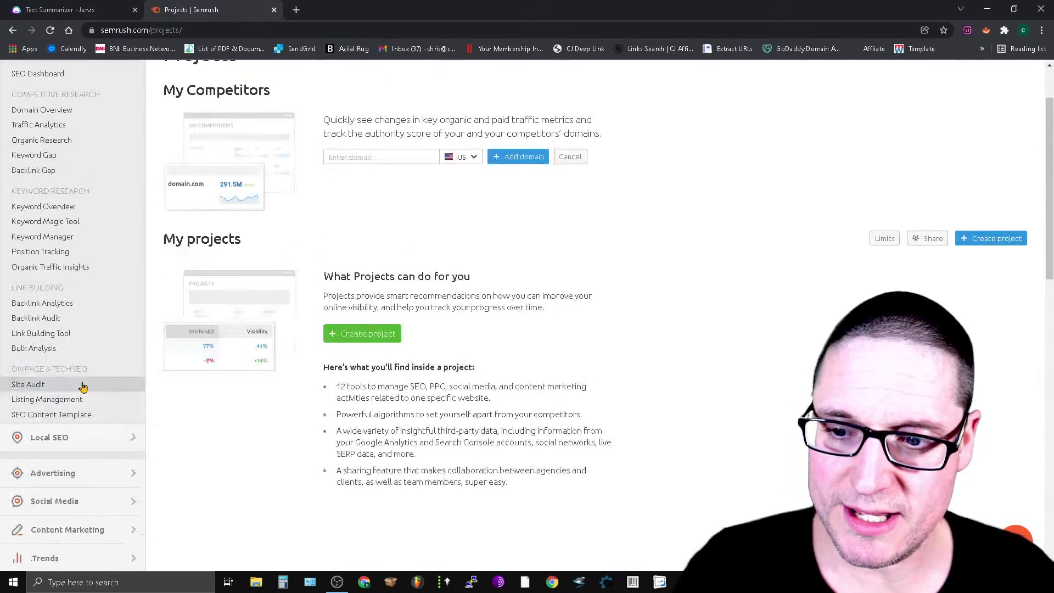
Expand the Local SEO and SEO tool lists in the left sidebar.
click(82, 437)
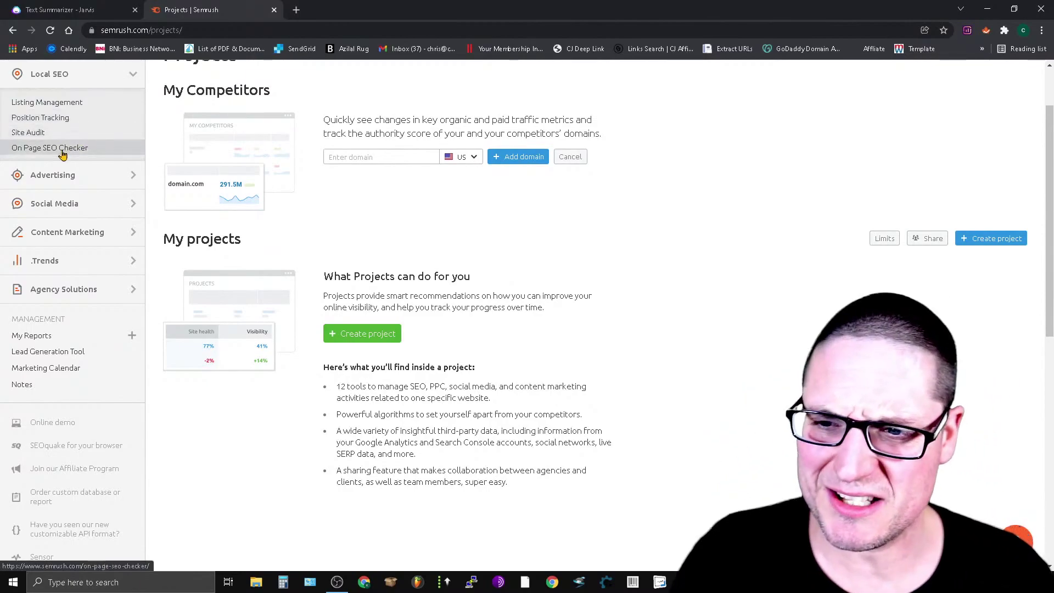
scroll(66, 176, up, 2)
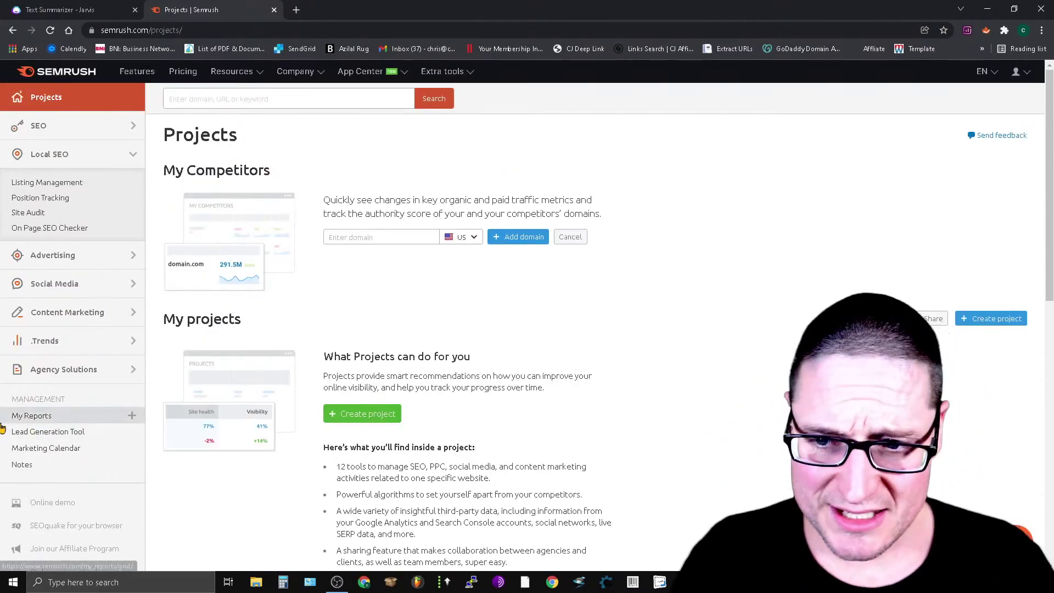
click(76, 125)
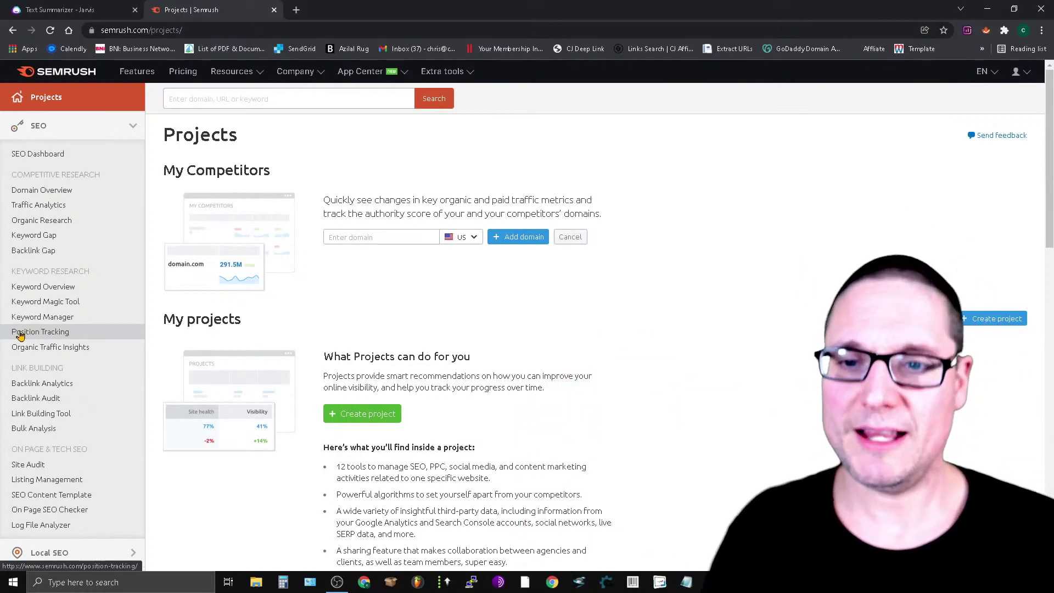
click(104, 302)
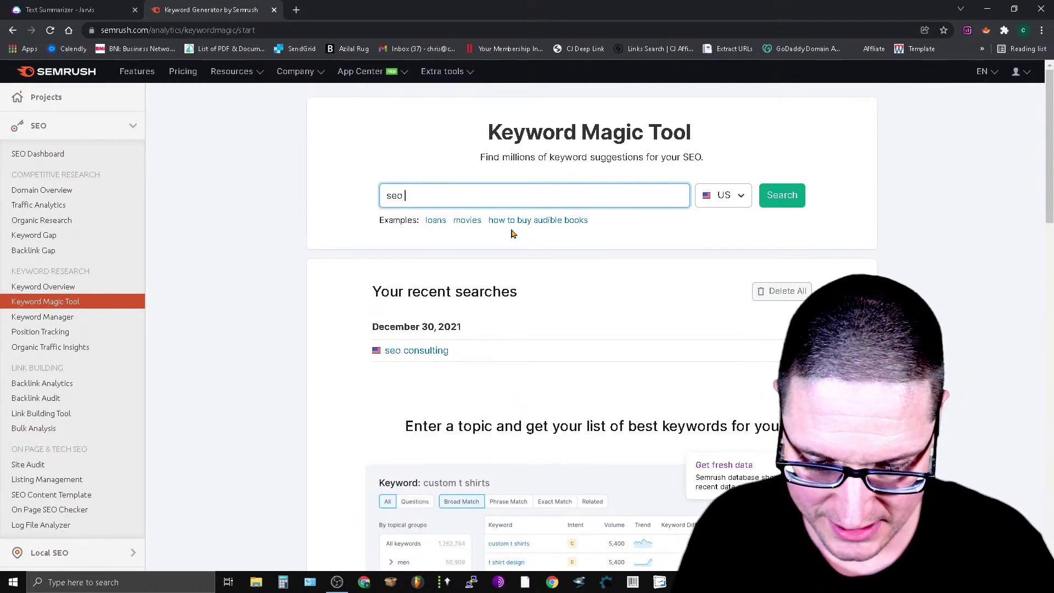
key(Return)
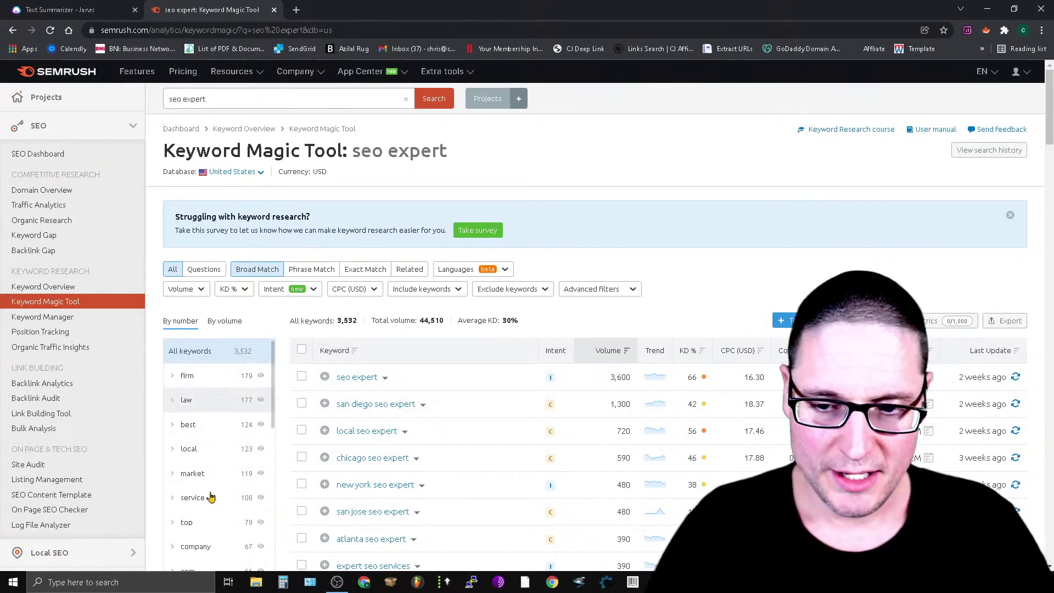
scroll(214, 396, down, 5)
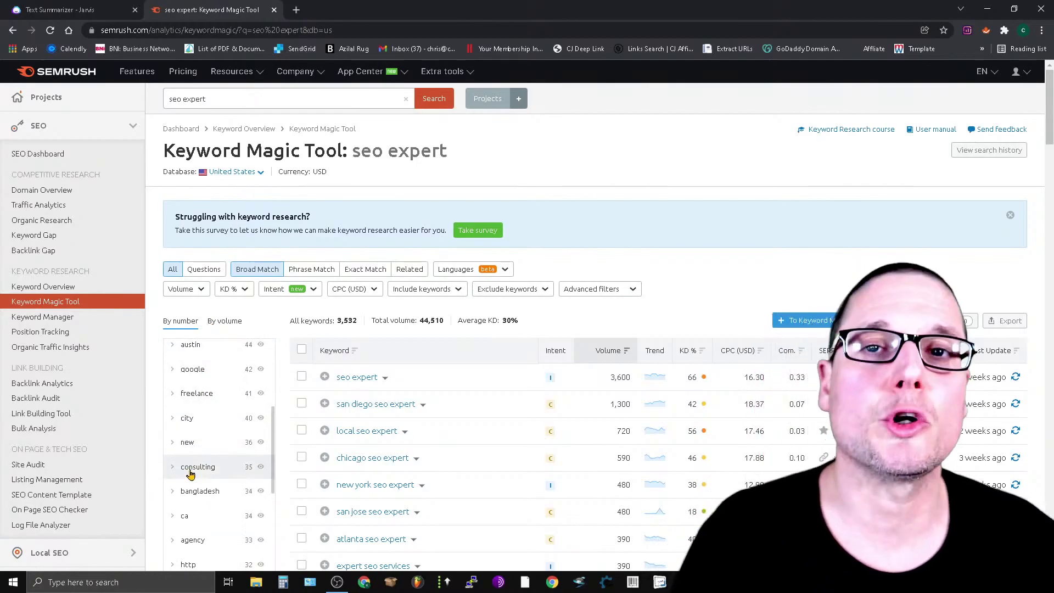
Google 'new york seo expert' in a new tab and open the New York SEO Expert result.
click(296, 9)
click(481, 245)
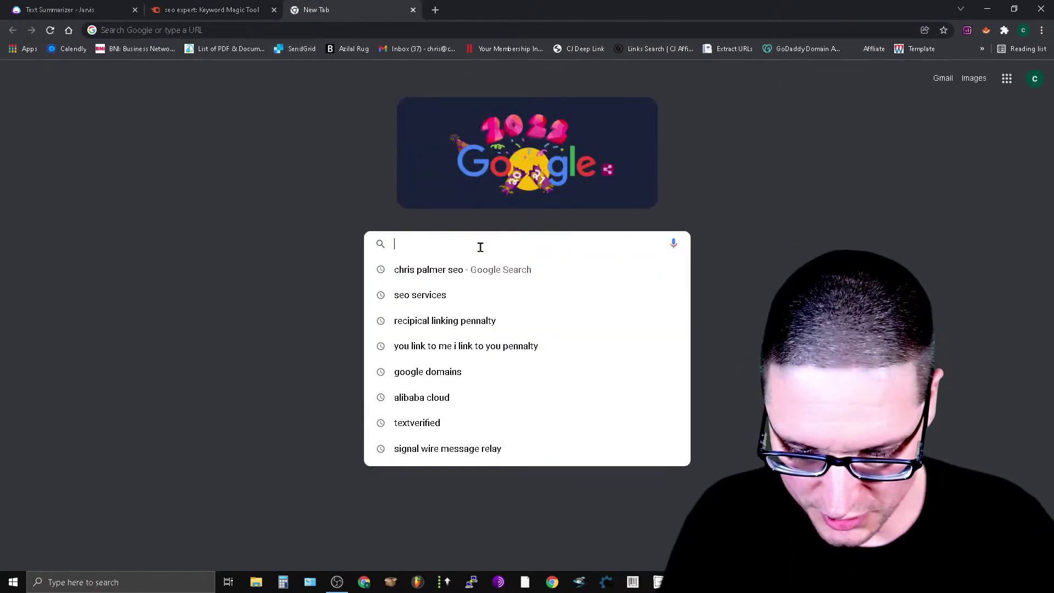
text(new york seo )
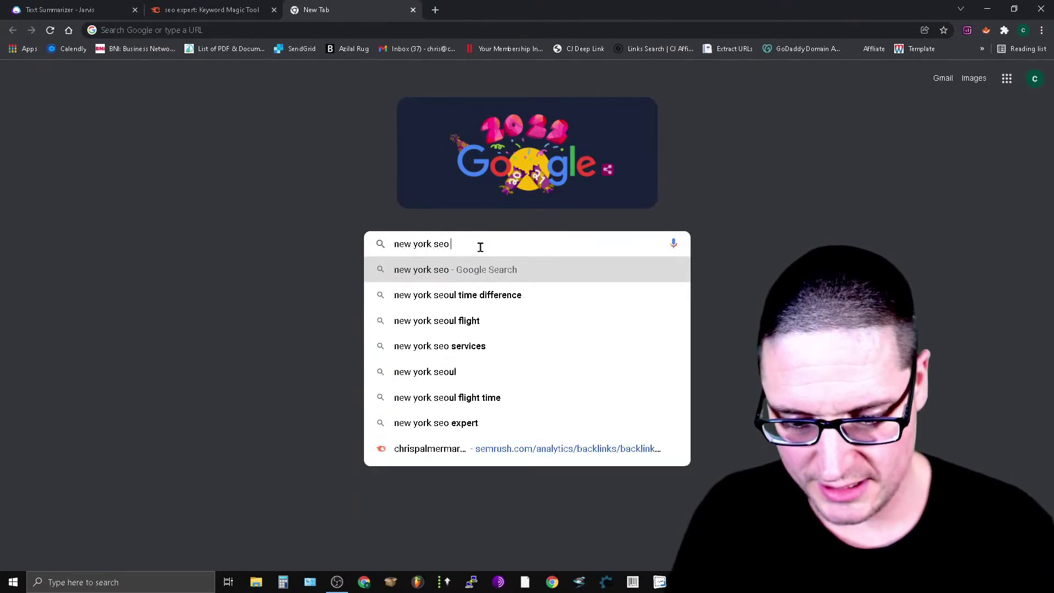
text(expert)
key(Return)
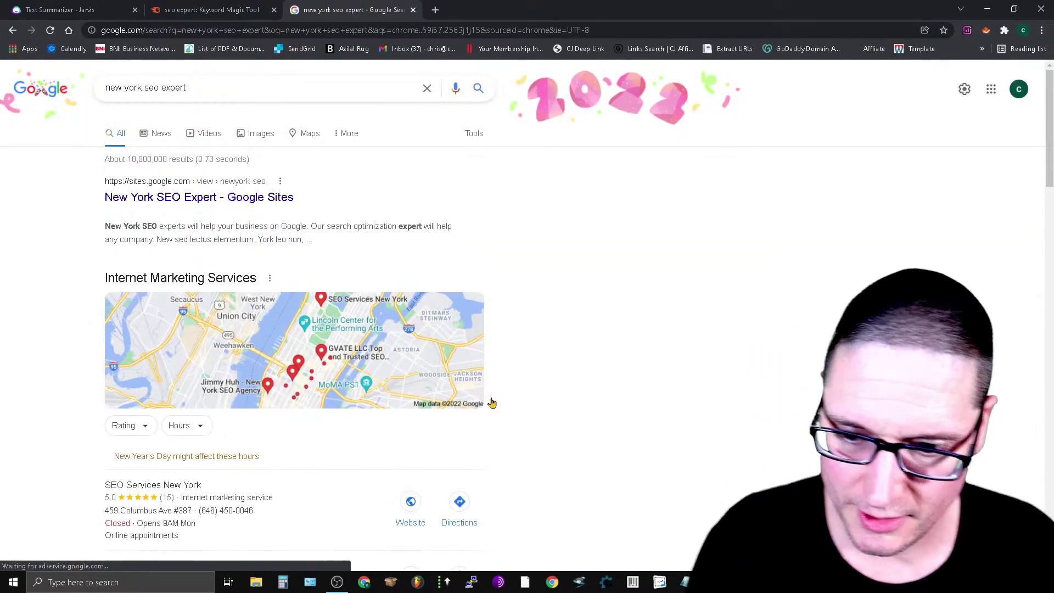
scroll(523, 417, down, 6)
scroll(484, 518, up, 6)
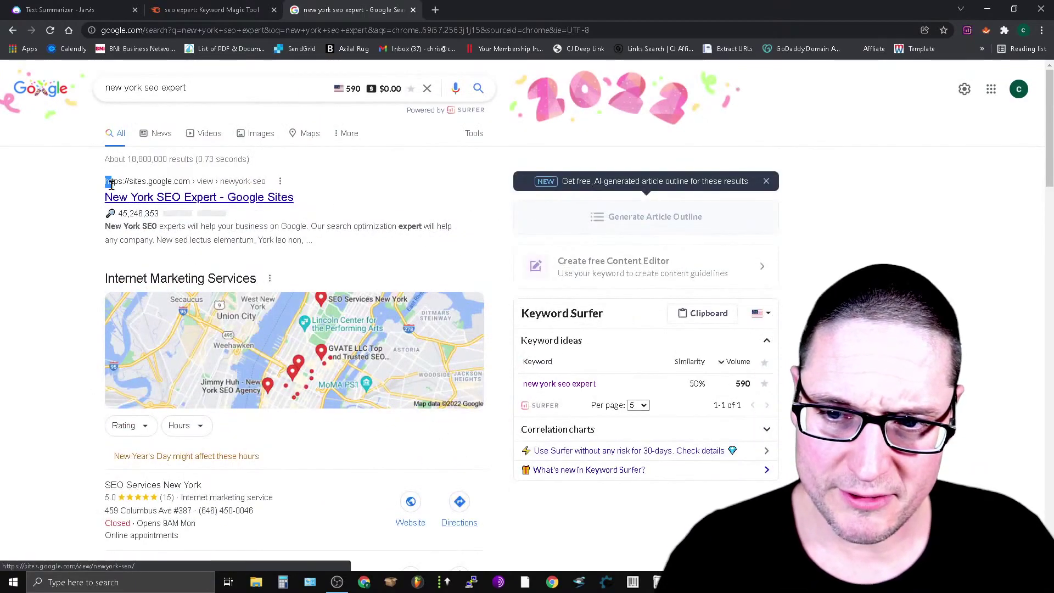
drag(110, 184, 307, 198)
click(294, 197)
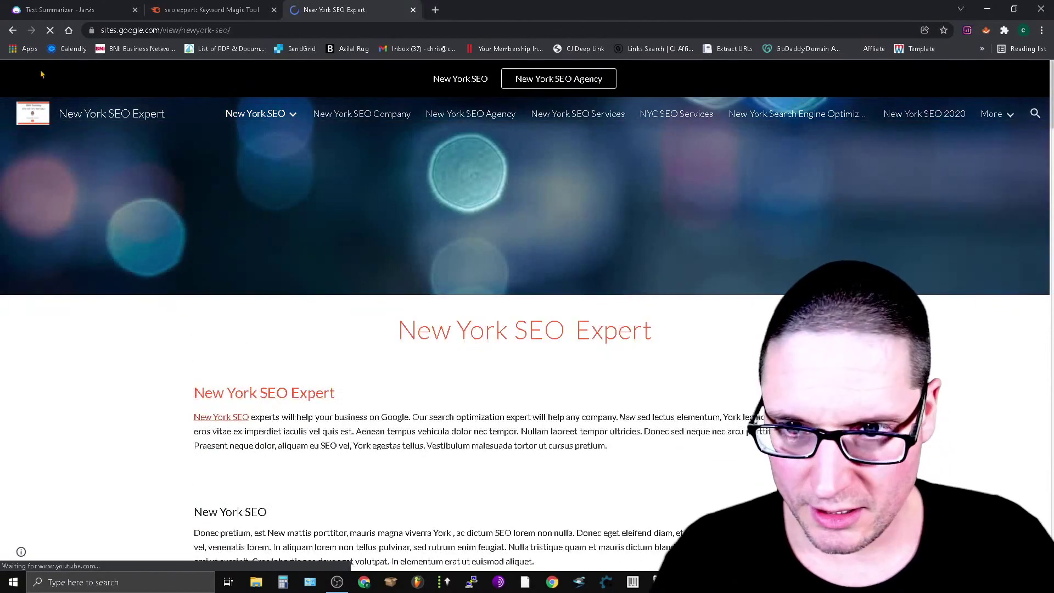
Copy the New York SEO Expert page address and start a blank tab.
click(247, 30)
key(ctrl+c)
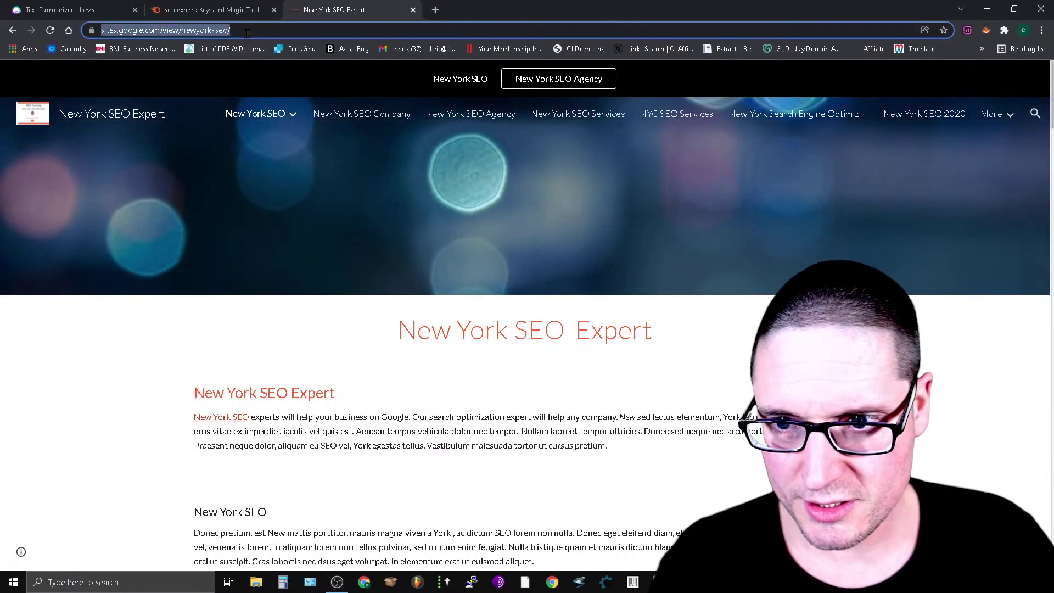
right_click(247, 31)
click(313, 87)
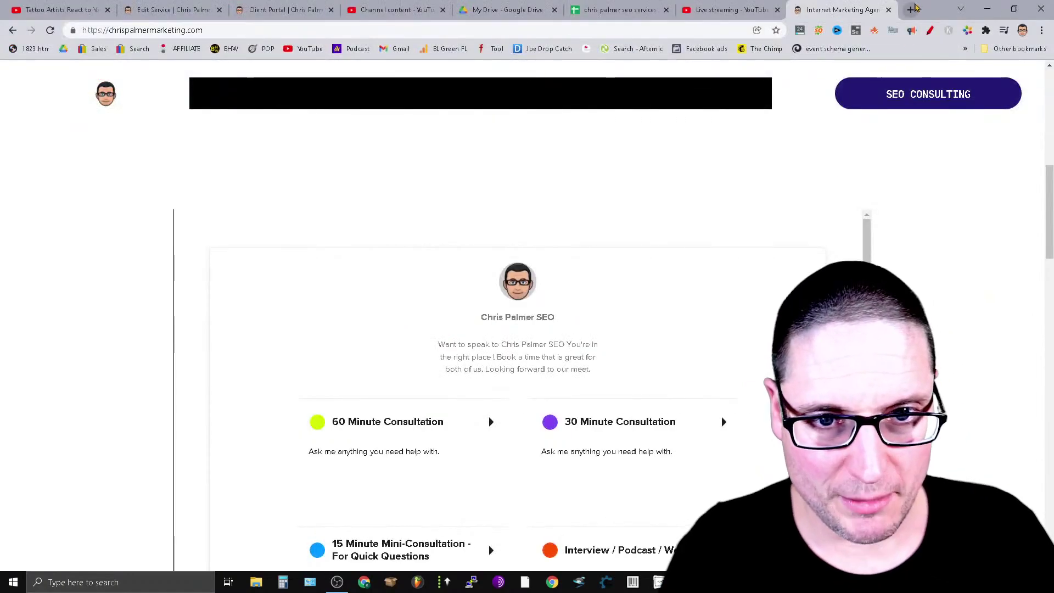
click(910, 10)
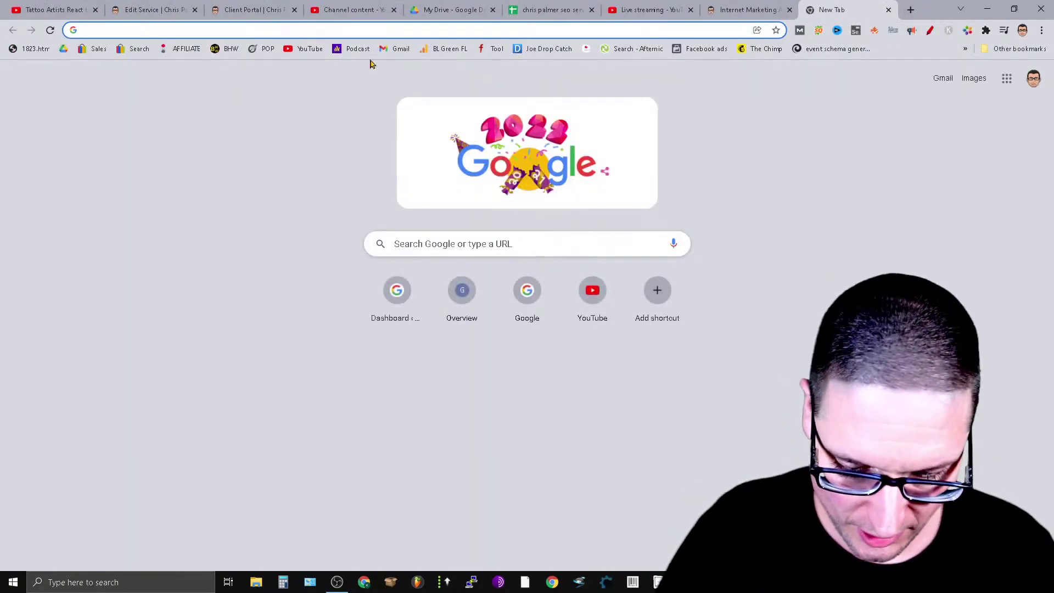
Load the copied New York SEO Expert address and show its SEOquake keyword density report.
key(ctrl+v)
key(Return)
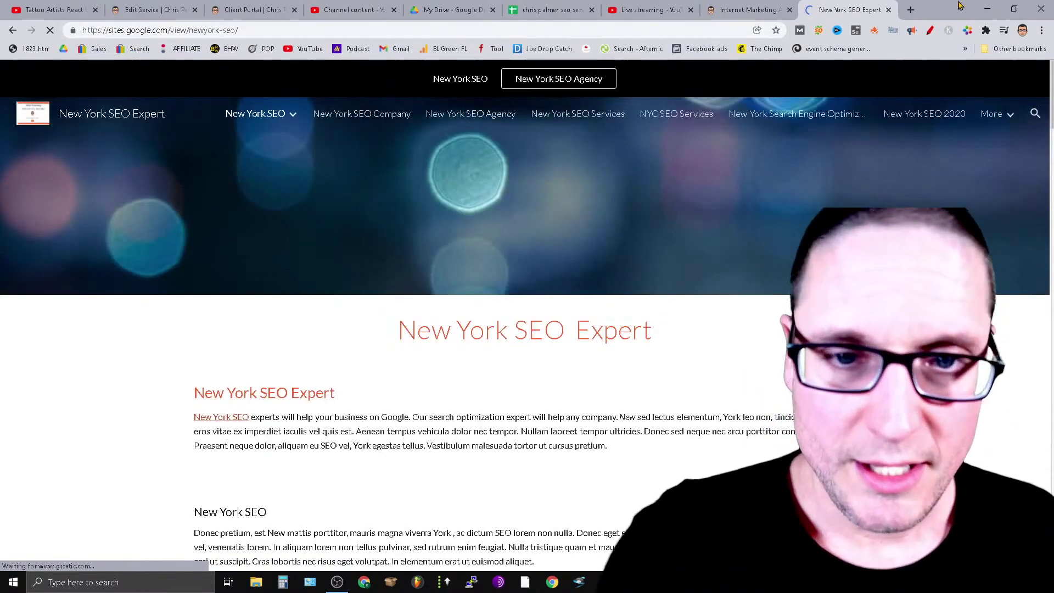
click(819, 32)
click(608, 53)
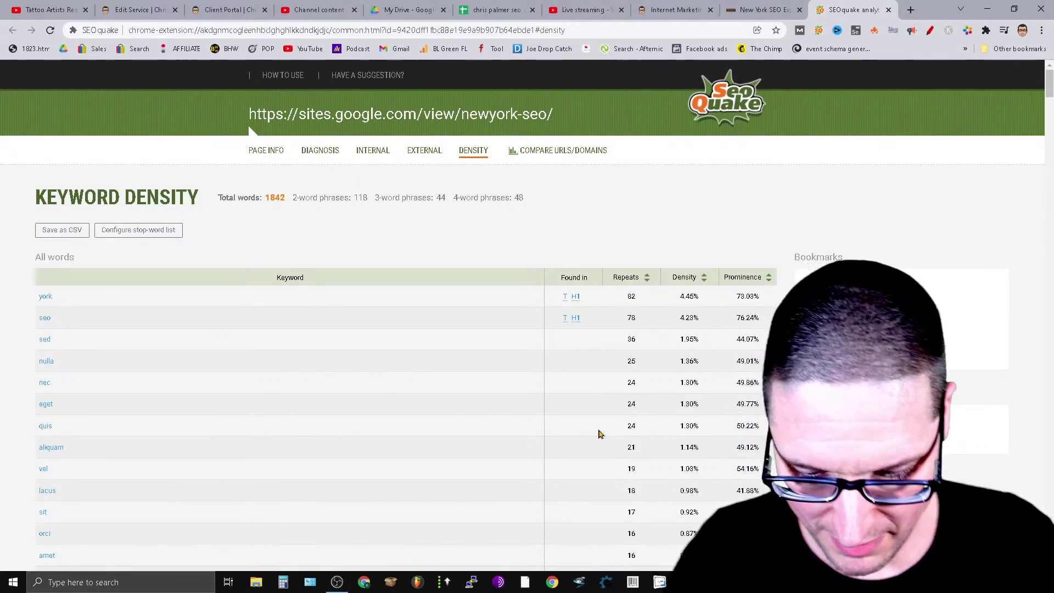
Find 'best', 'google' and 'service' in the density report, checking the Semrush results between searches.
key(ctrl+f)
text(best)
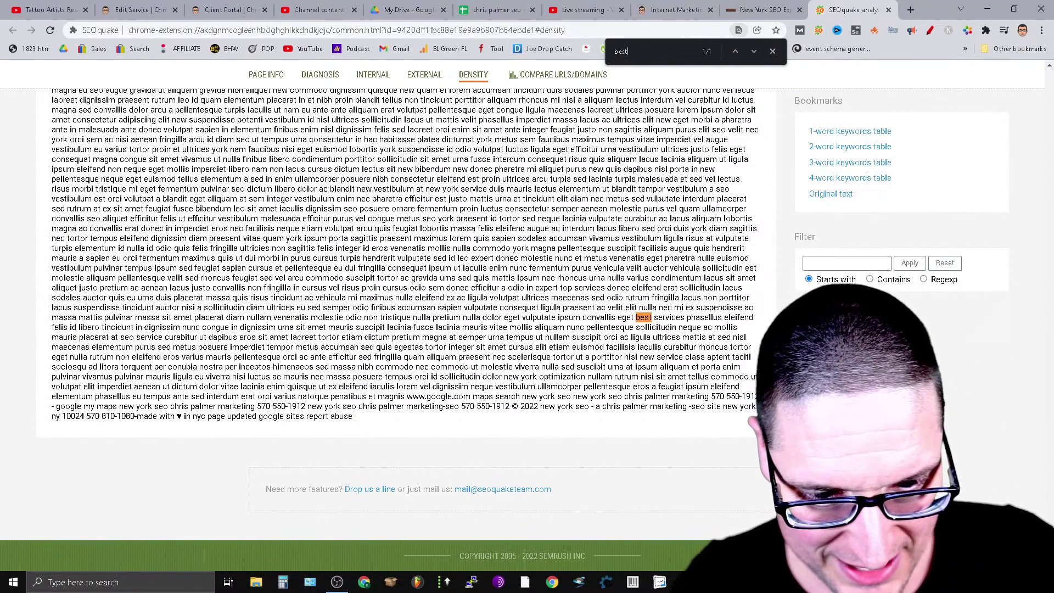
click(741, 516)
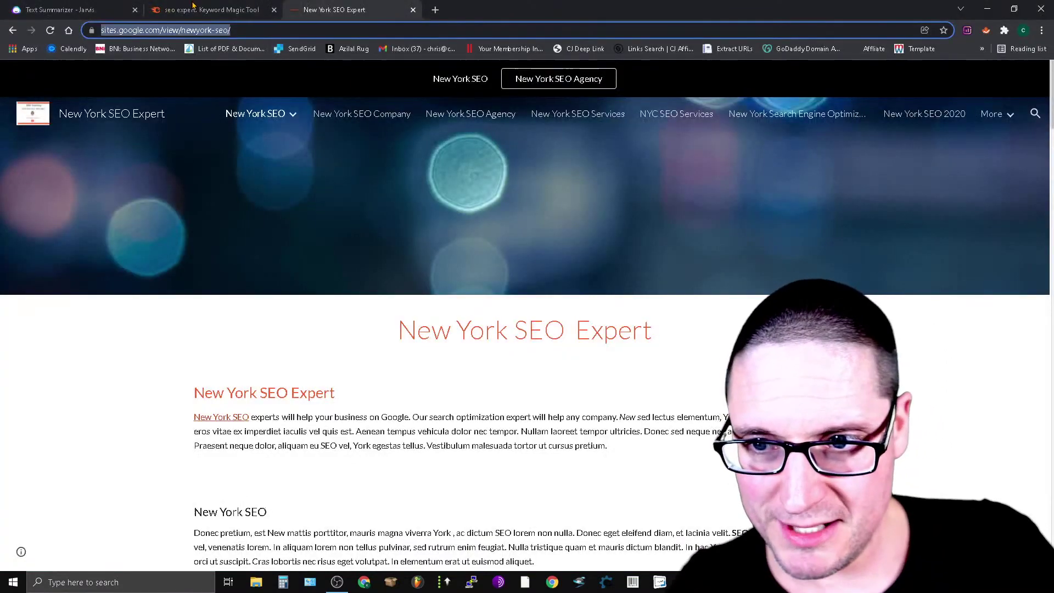
click(211, 10)
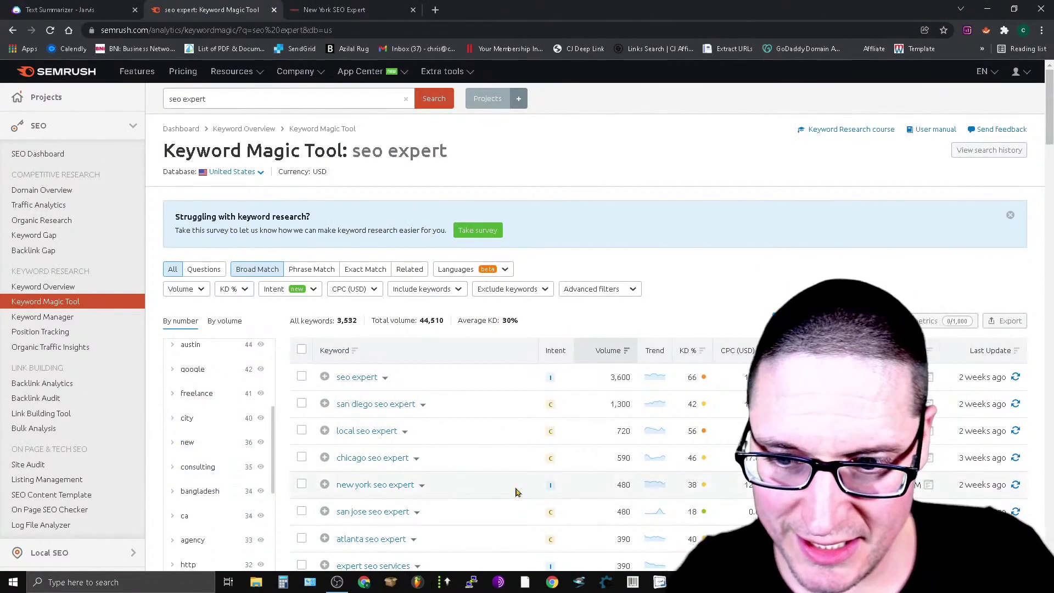
key(alt+Tab)
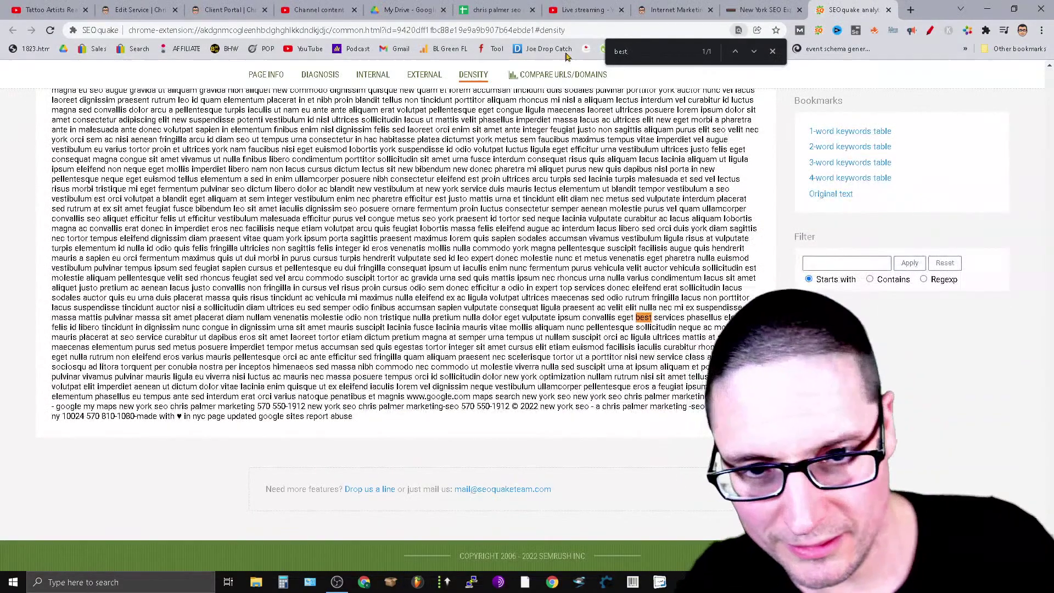
text(google)
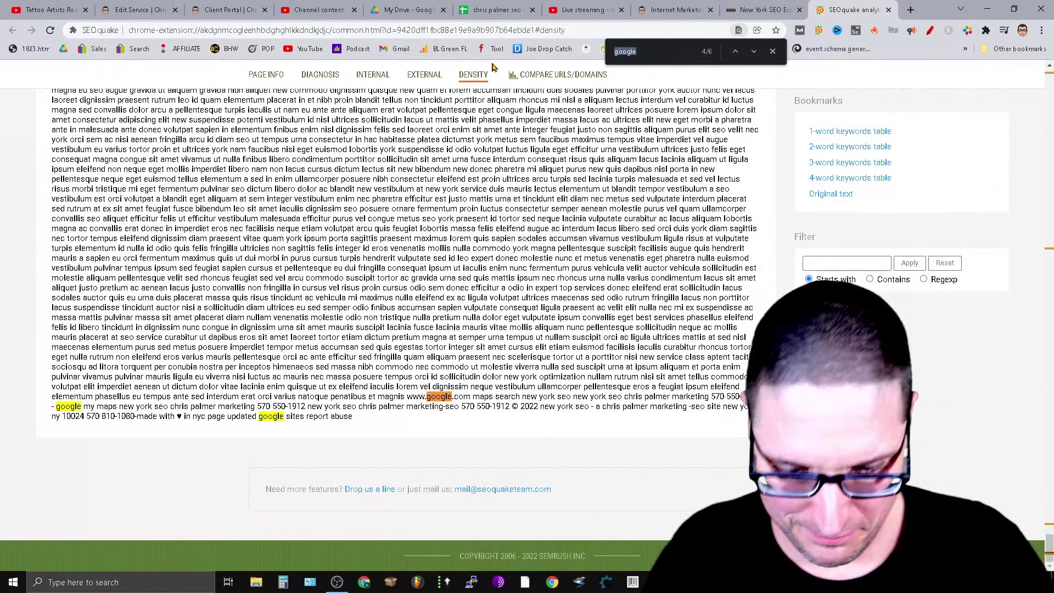
text(bes)
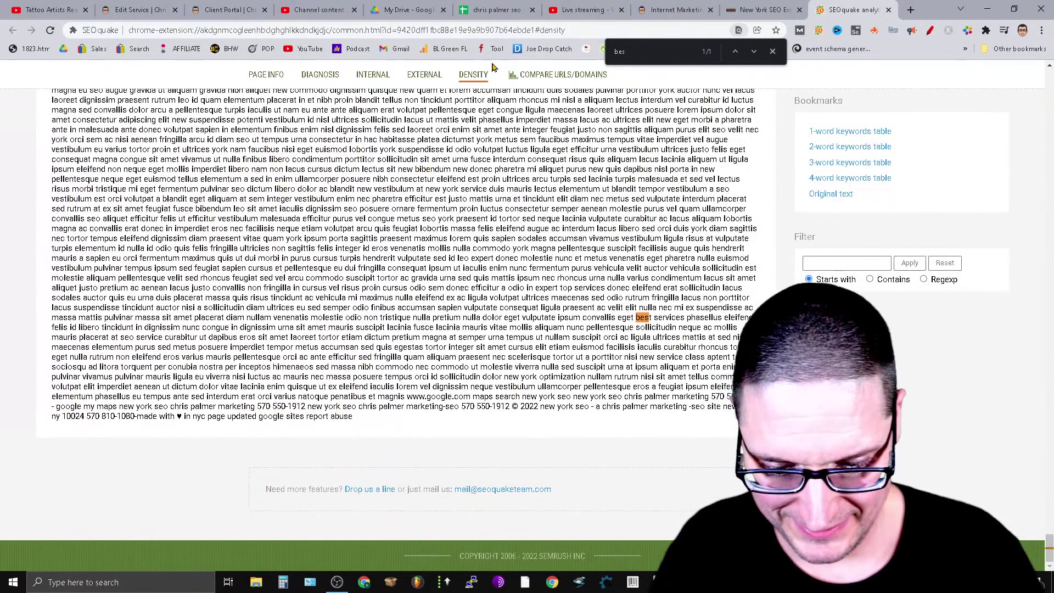
key(BackSpace)
key(BackSpace)
key(BackSpace)
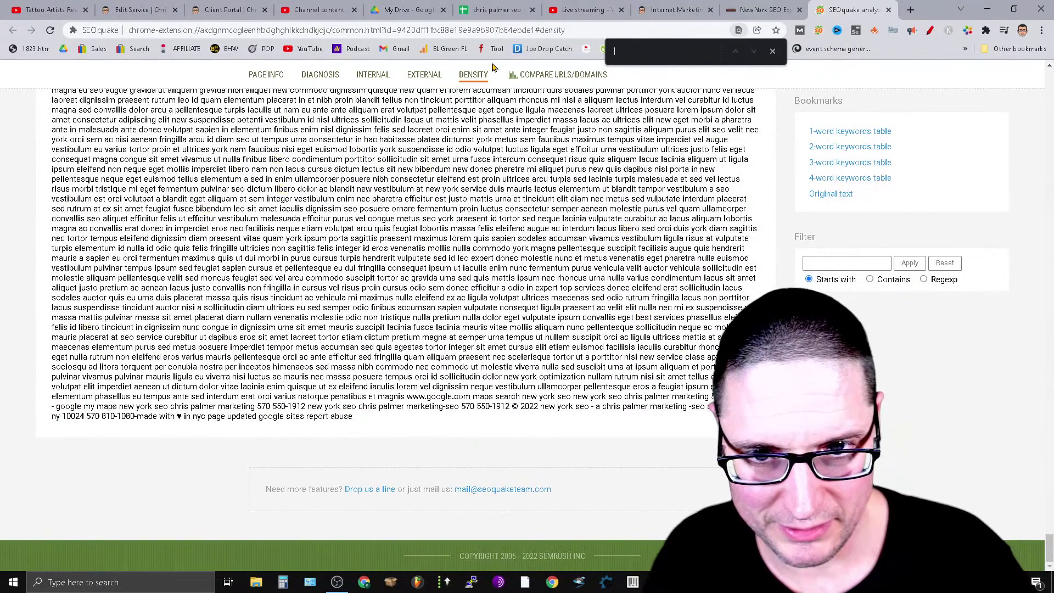
text(fr)
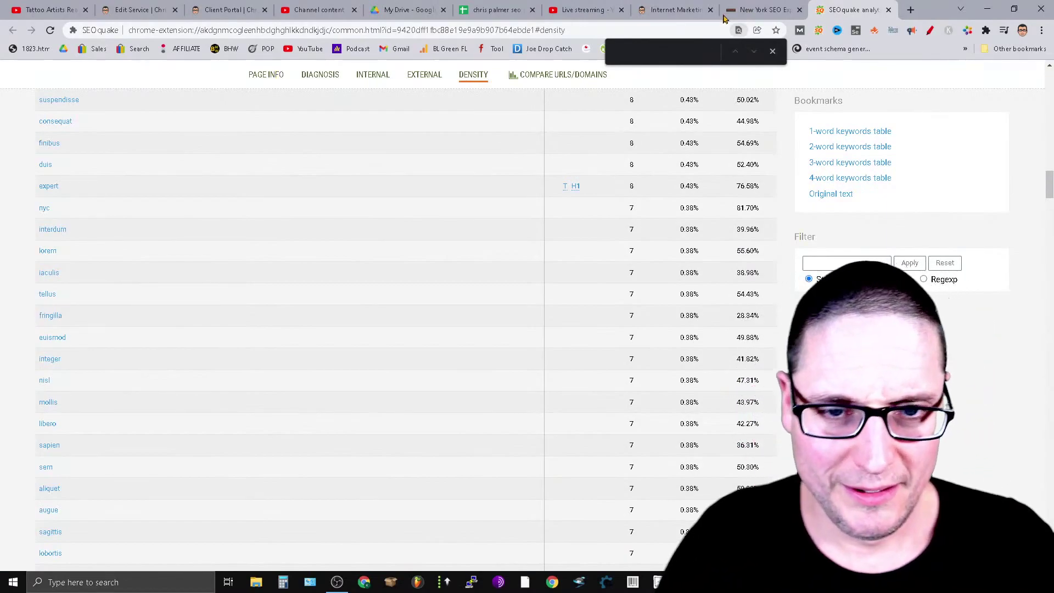
text(serv)
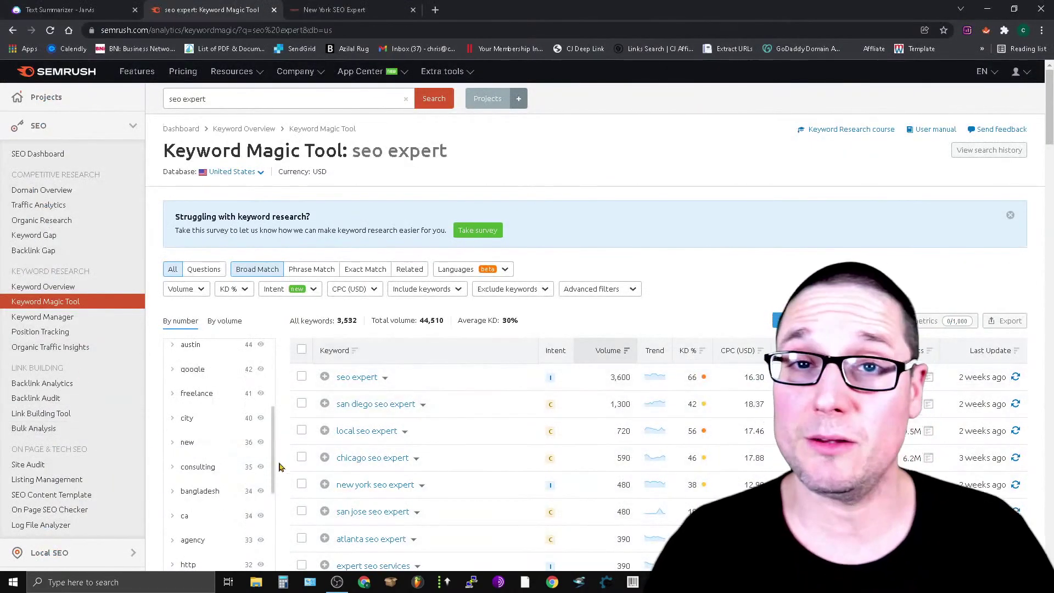
scroll(254, 514, up, 10)
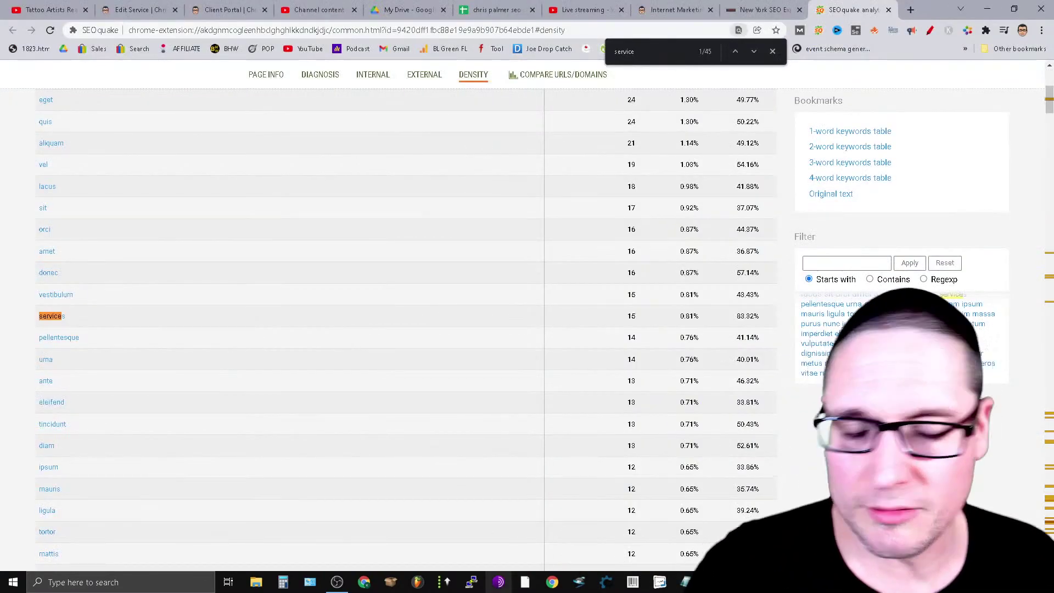
Close the New York SEO Expert page tab, leaving the density report scrolled to the top.
scroll(799, 473, up, 5)
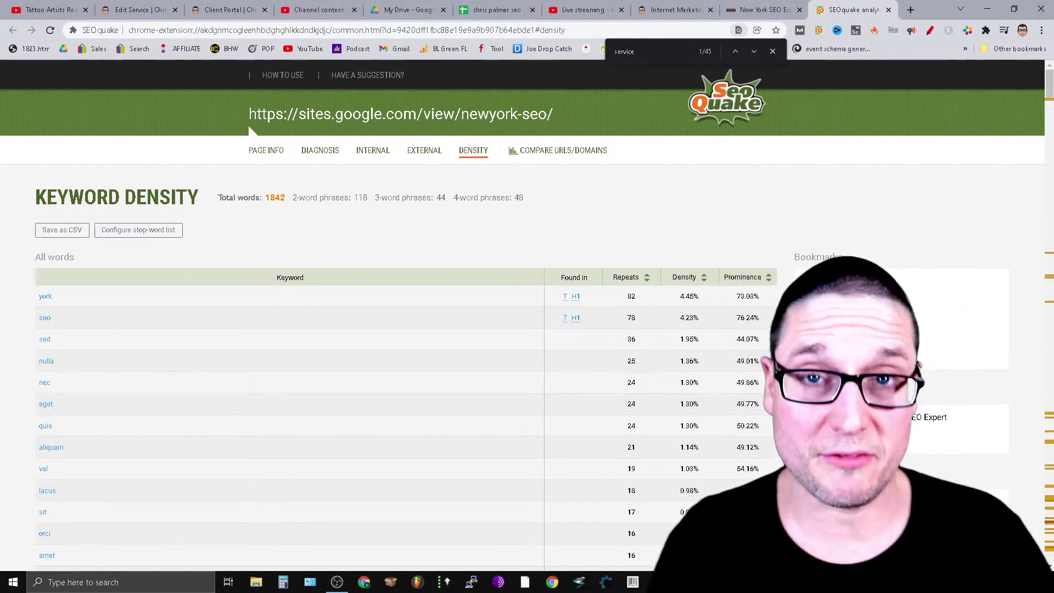
click(753, 12)
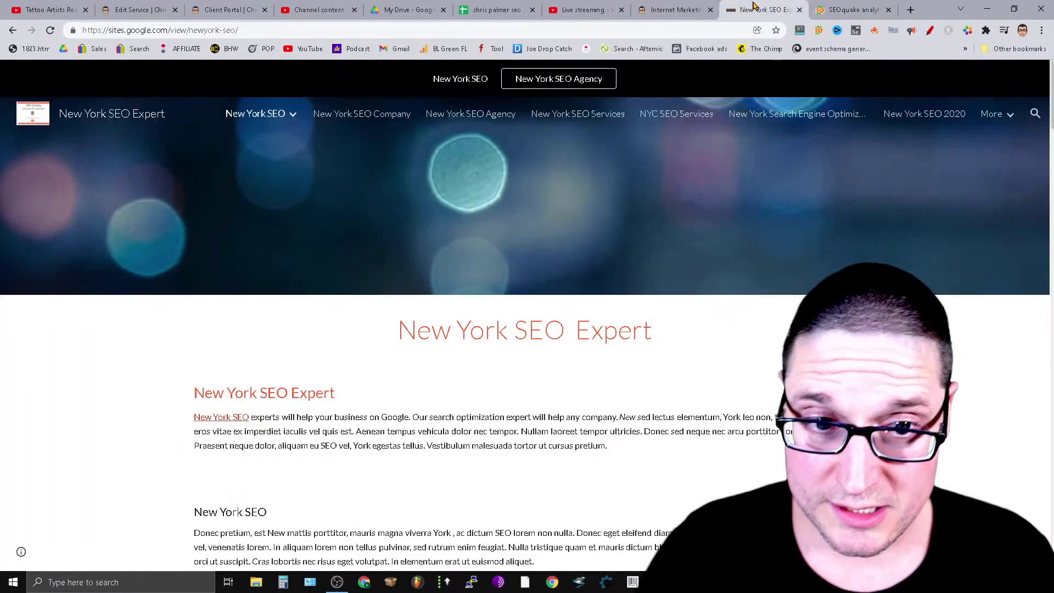
click(798, 11)
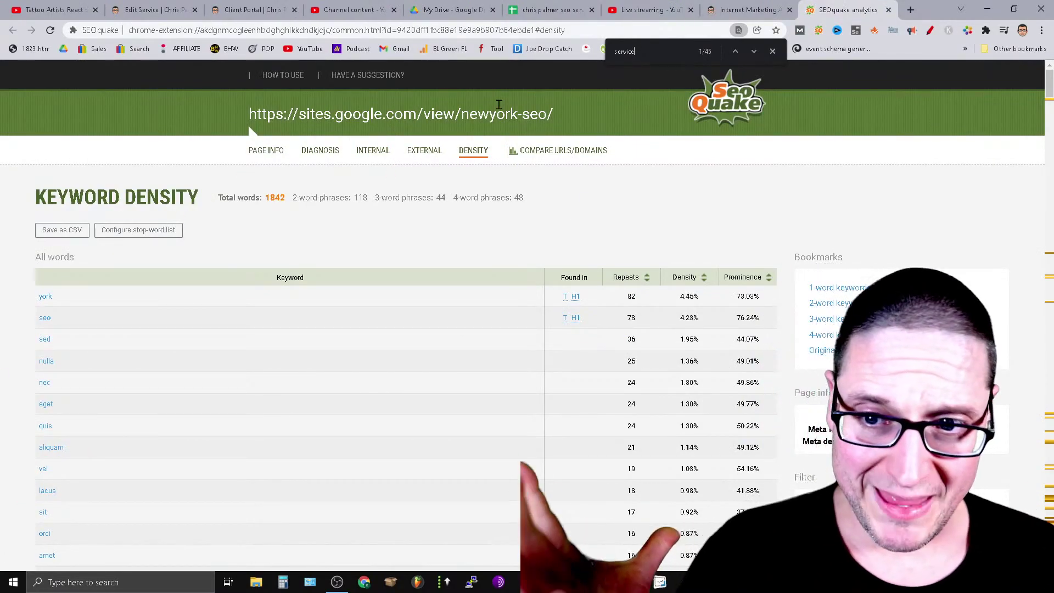
Open seomastermind.org's SEO Testing page from the Internet Marketing tab and show its SEOquake density report.
click(752, 7)
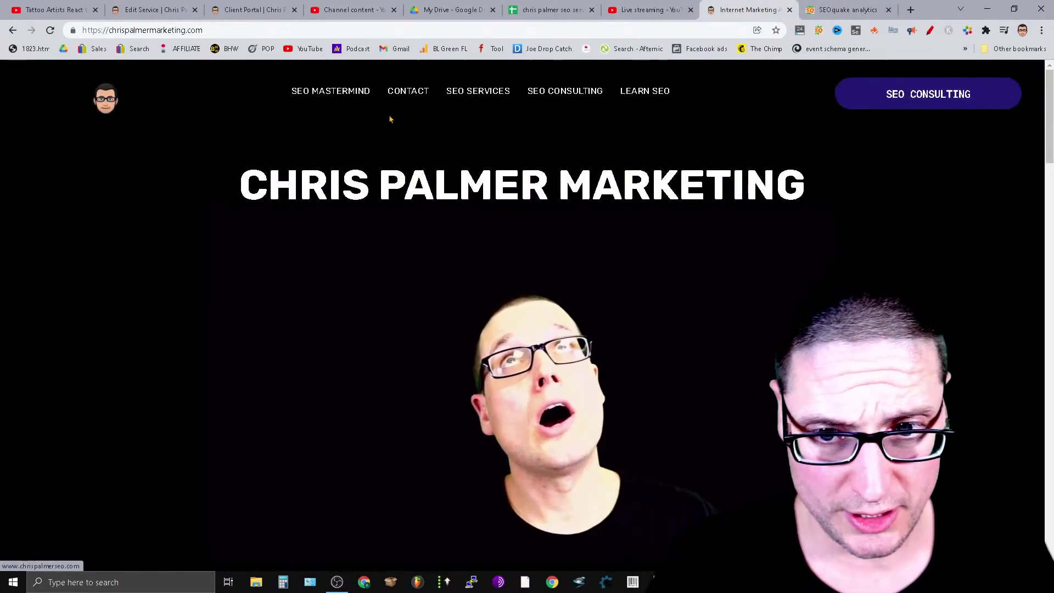
click(310, 93)
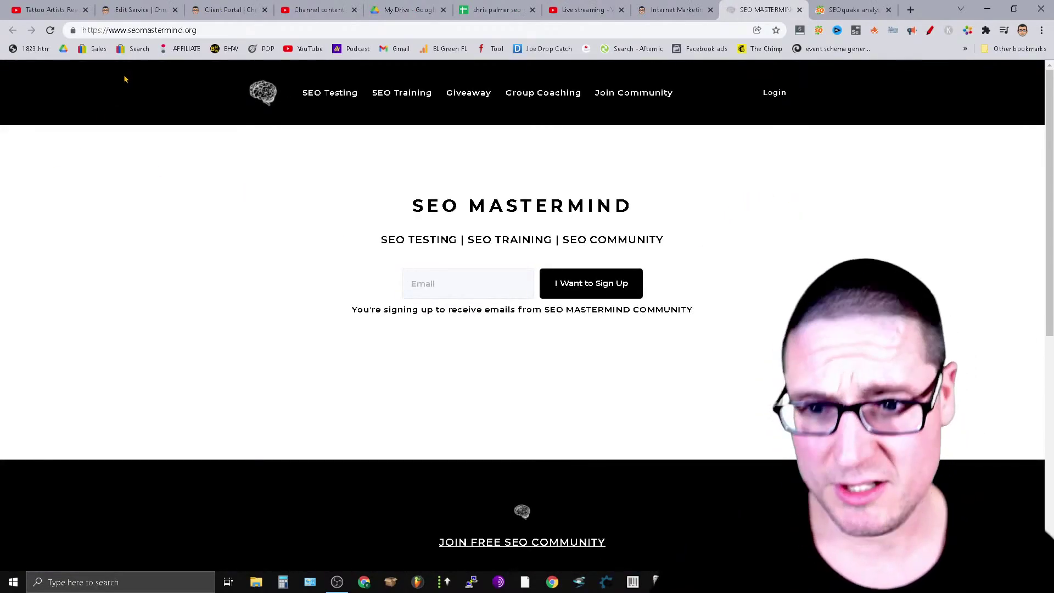
scroll(416, 104, down, 8)
scroll(537, 336, up, 8)
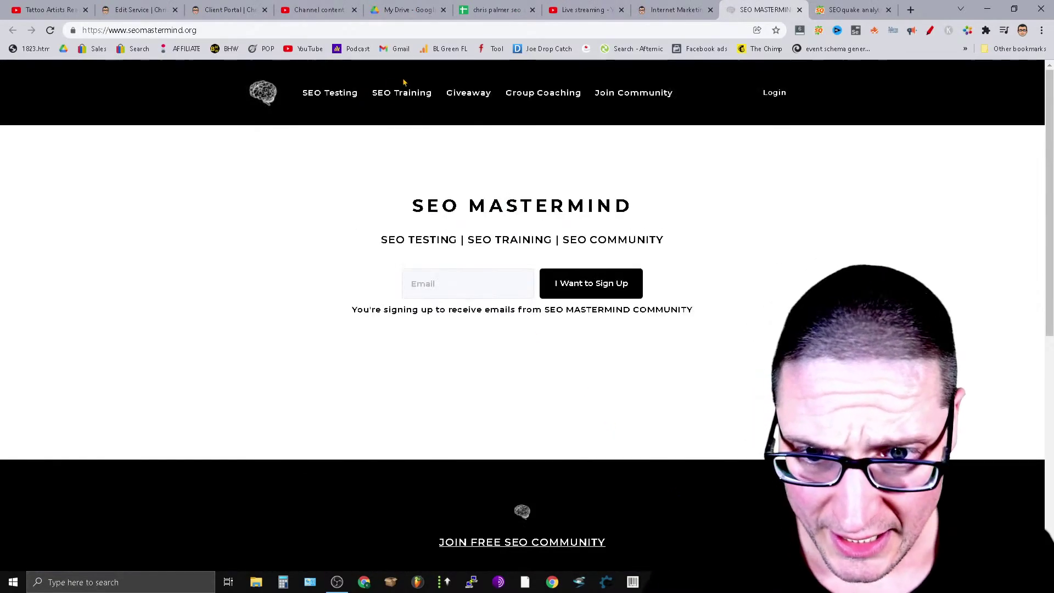
click(328, 96)
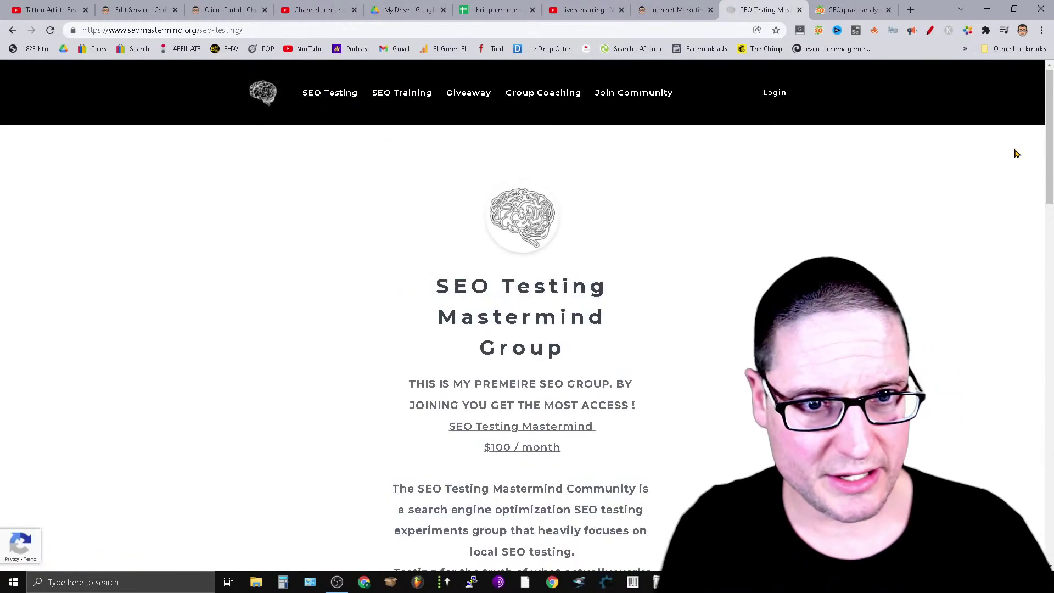
click(818, 30)
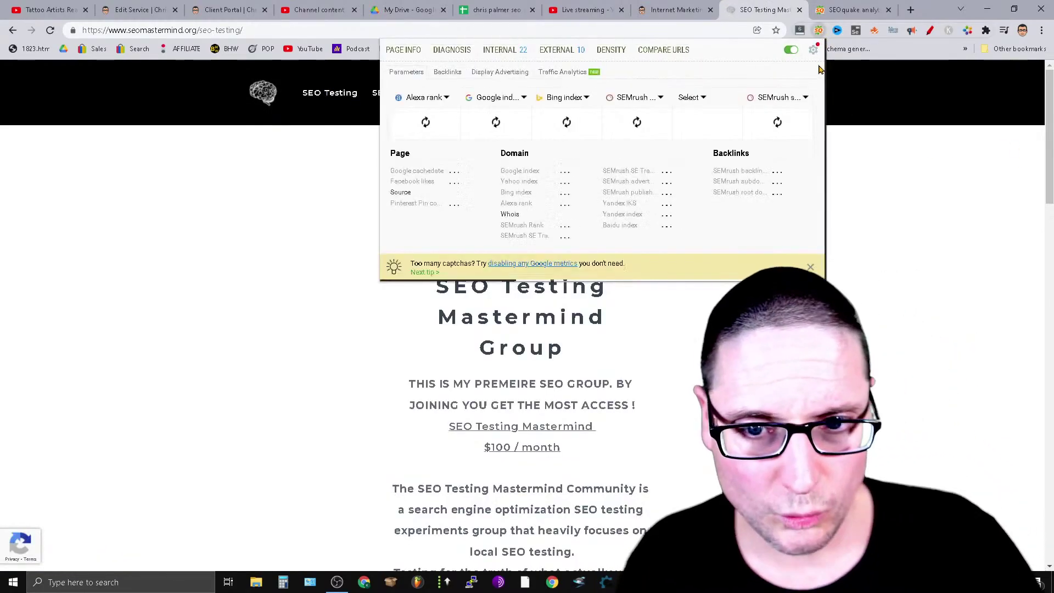
click(619, 50)
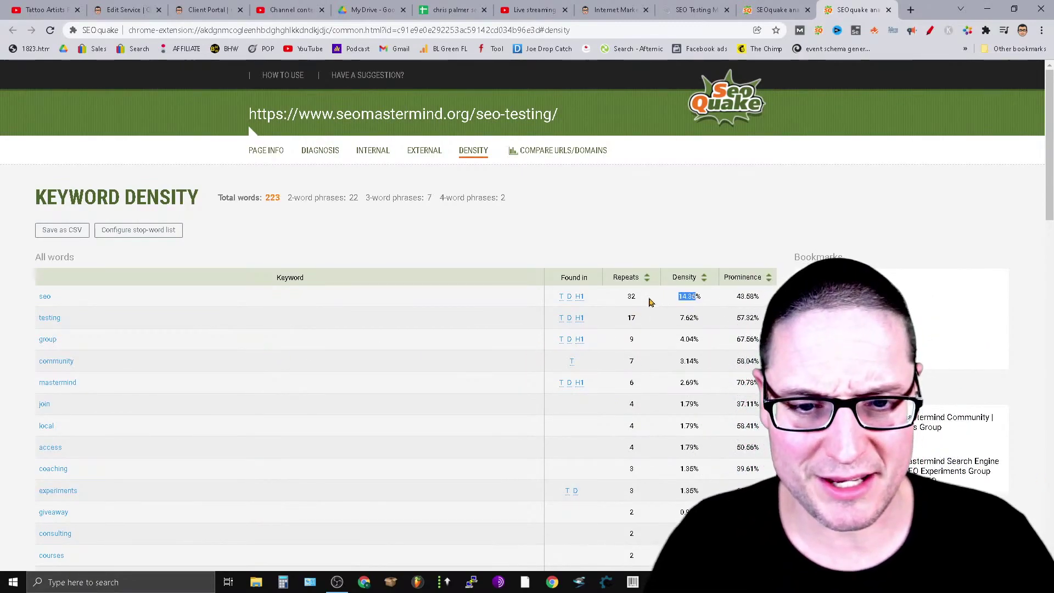
Copy the full Original text block from the seo-testing density report, then switch to the Semrush window.
drag(81, 321, 30, 299)
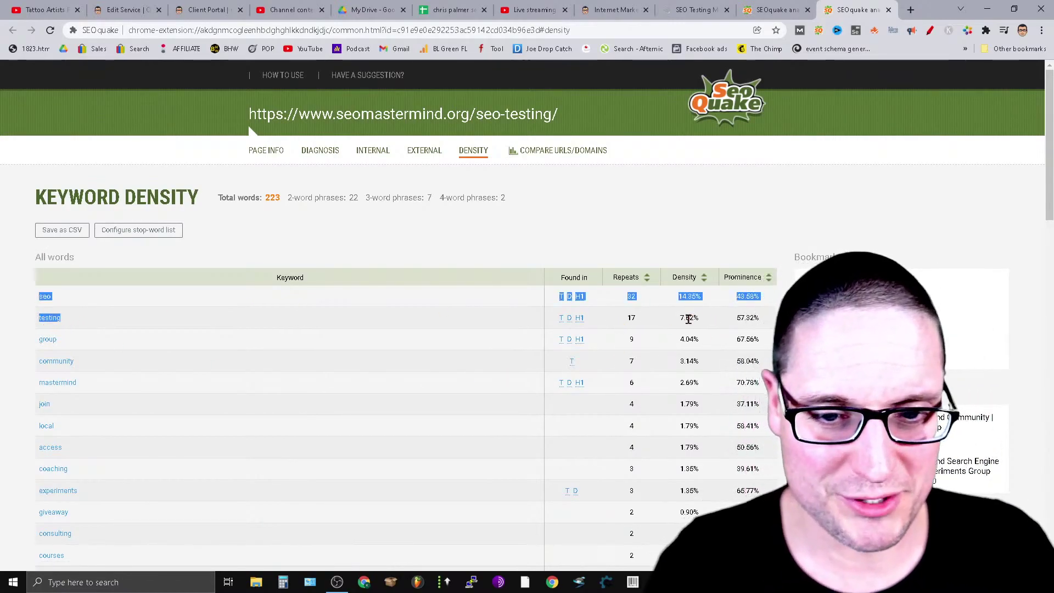
double_click(688, 318)
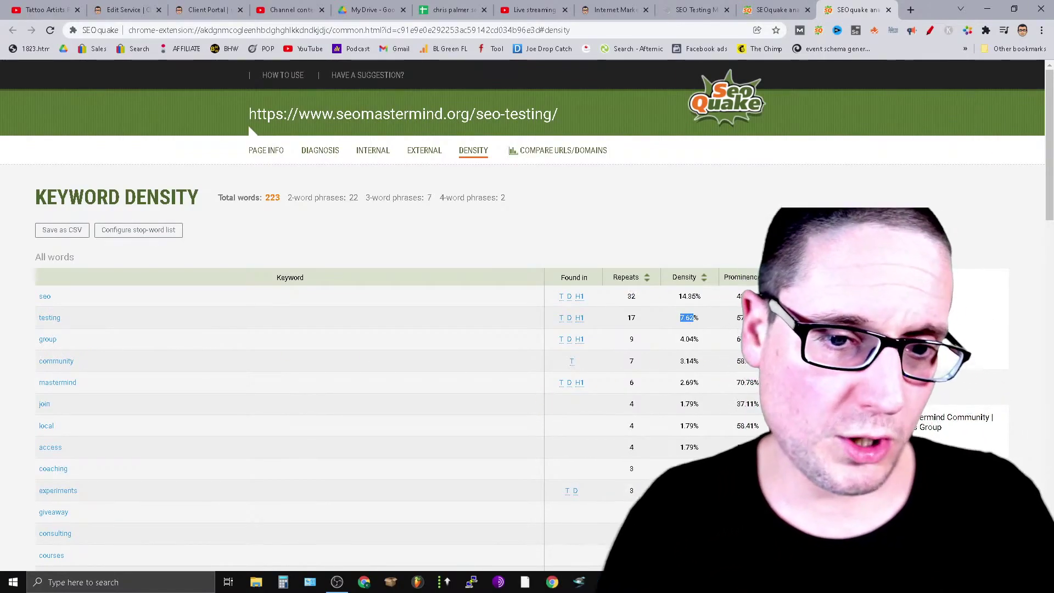
scroll(985, 200, down, 6)
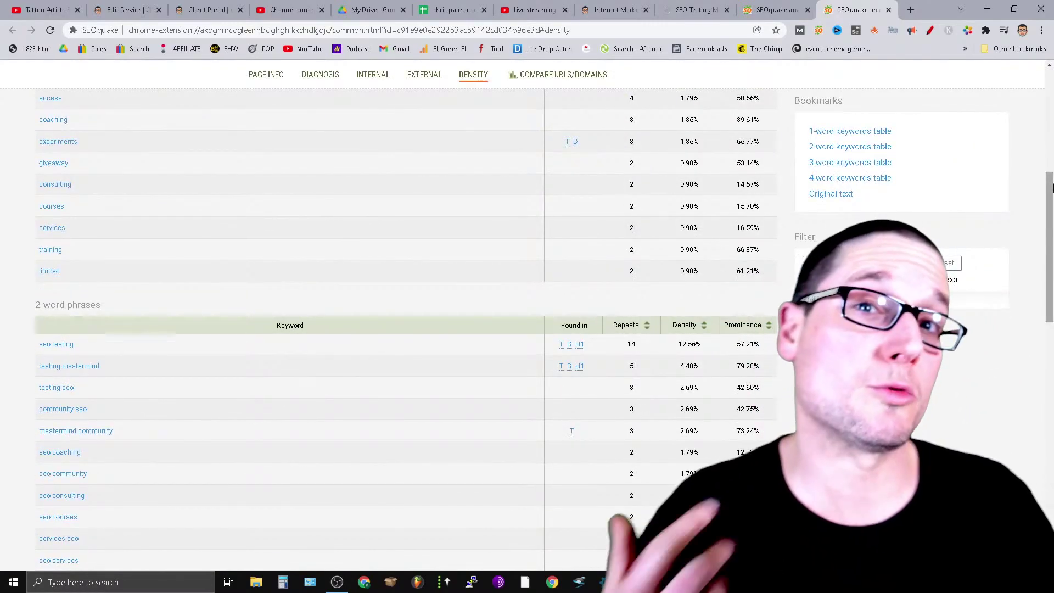
scroll(1037, 332, down, 12)
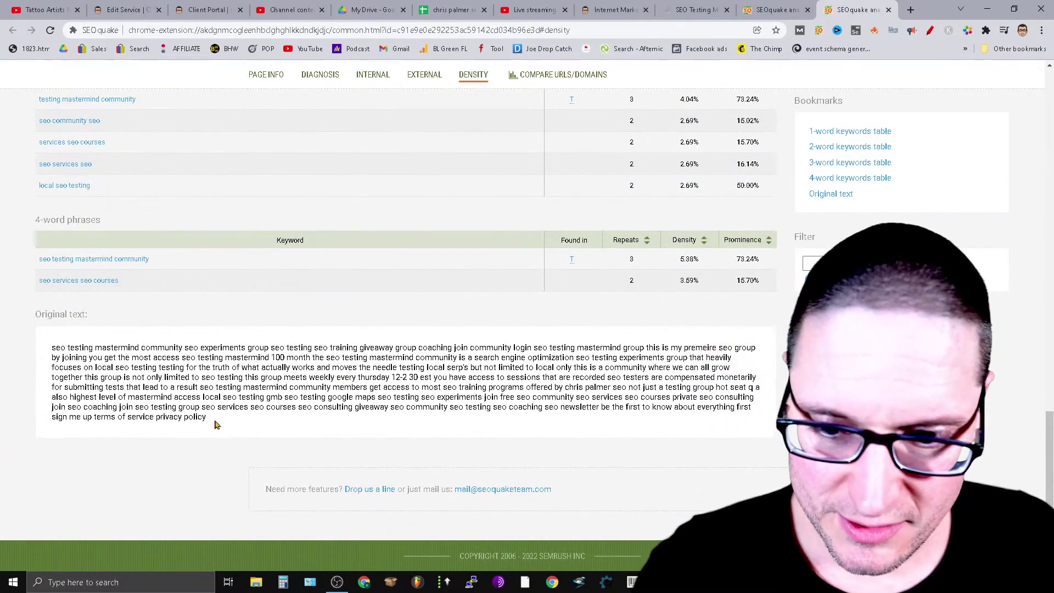
drag(216, 424, 47, 345)
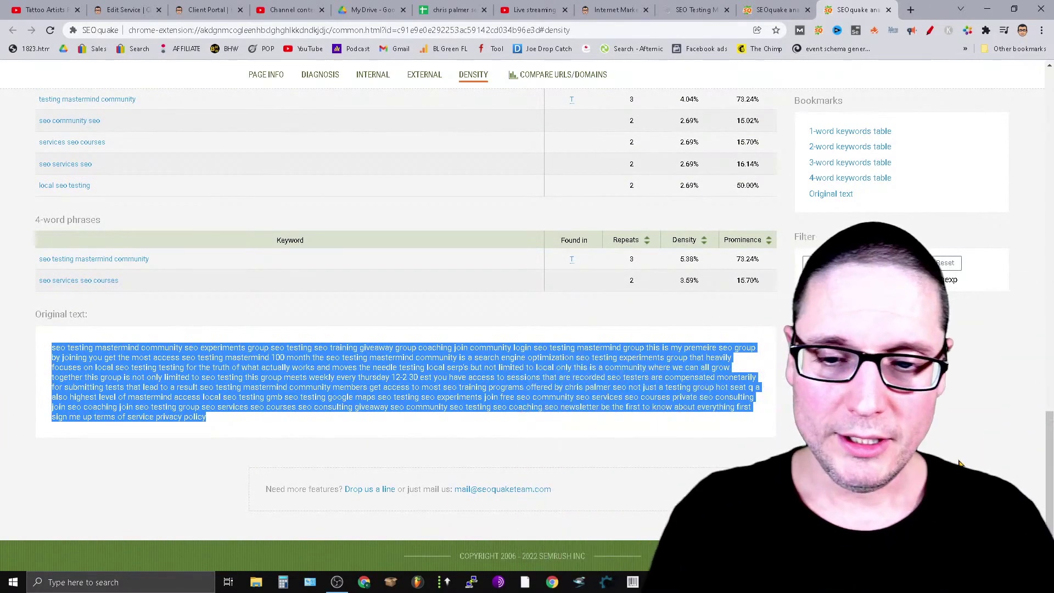
right_click(423, 385)
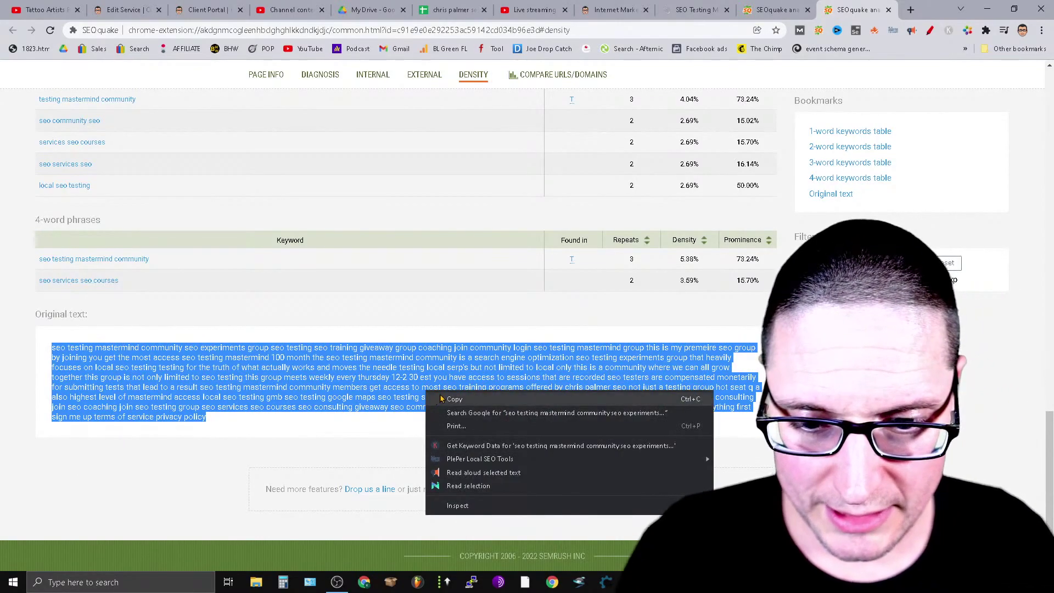
click(439, 394)
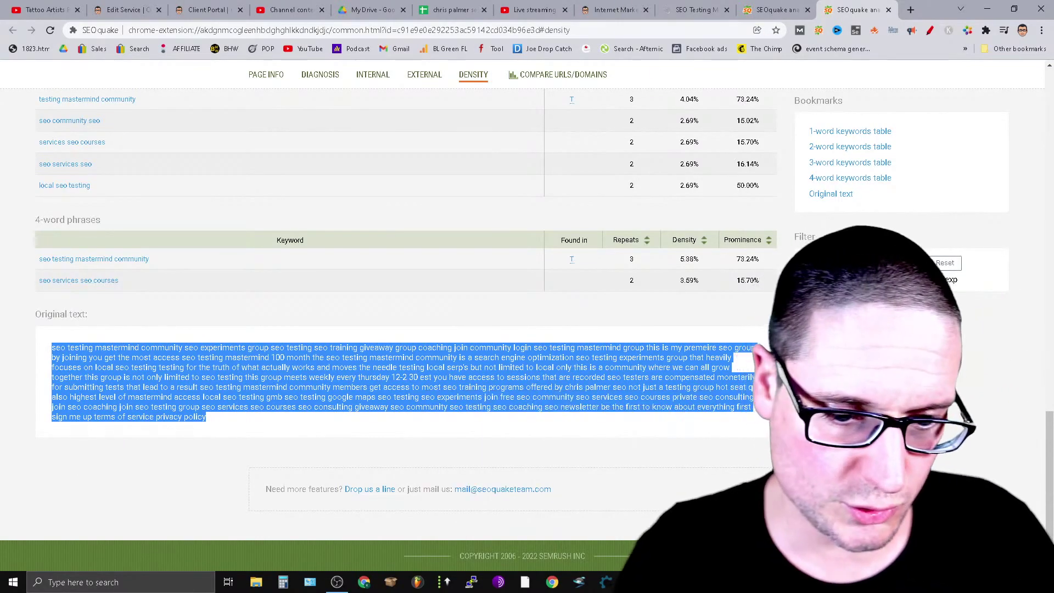
key(alt+Tab)
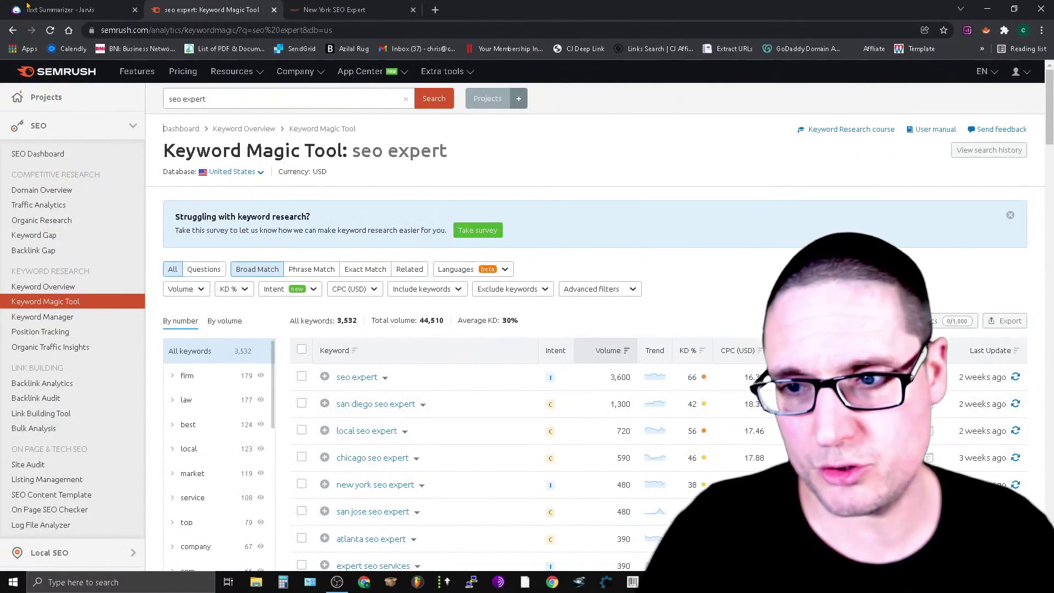
Paste the copied SEO Testing page text over the greeting line in the Jarvis Text Summarizer document.
click(54, 7)
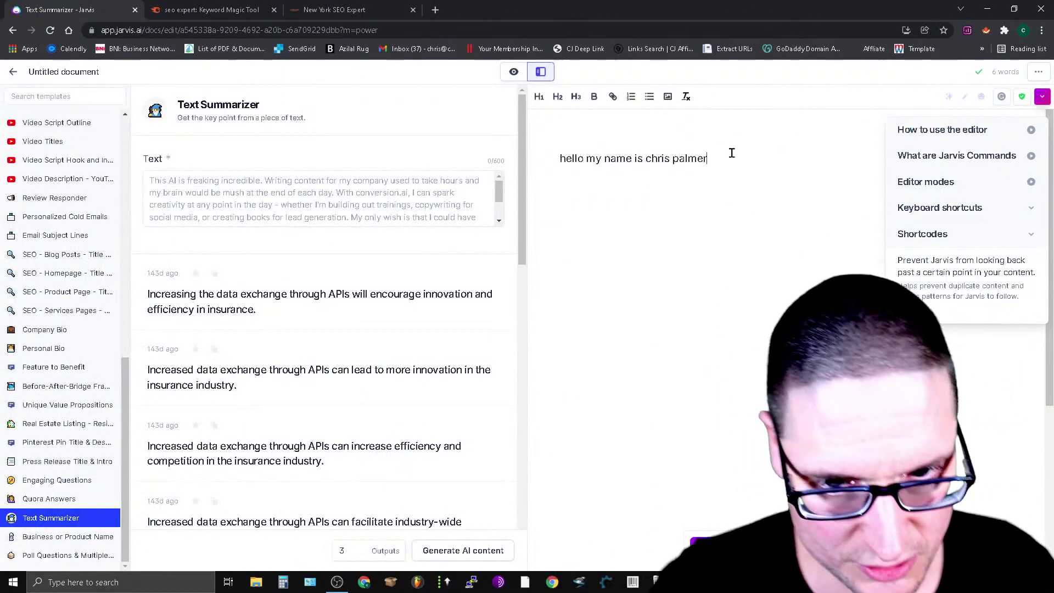
drag(729, 150, 467, 174)
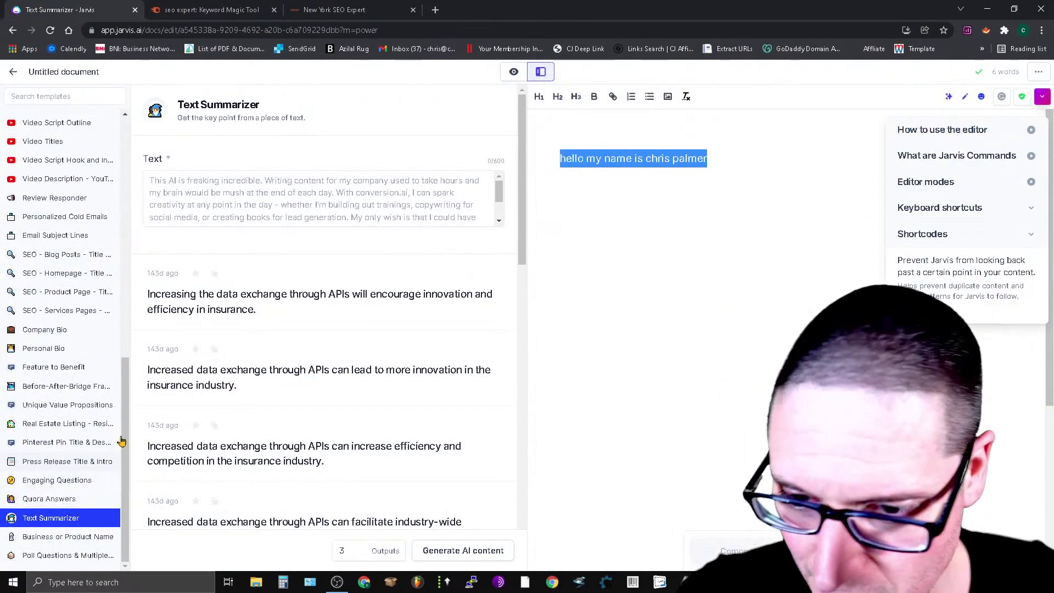
triple_click(683, 159)
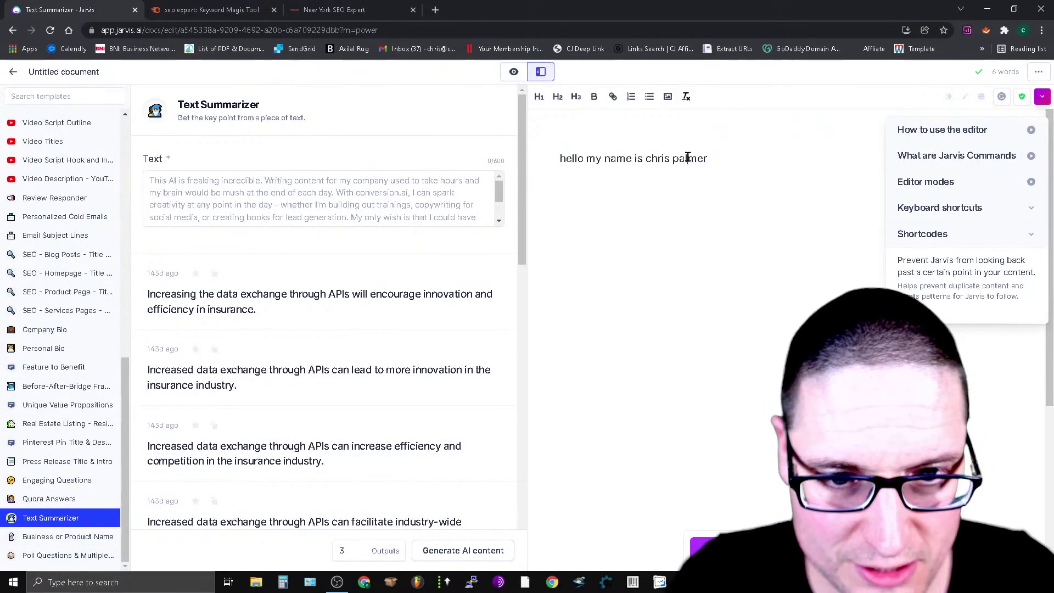
key(ctrl+v)
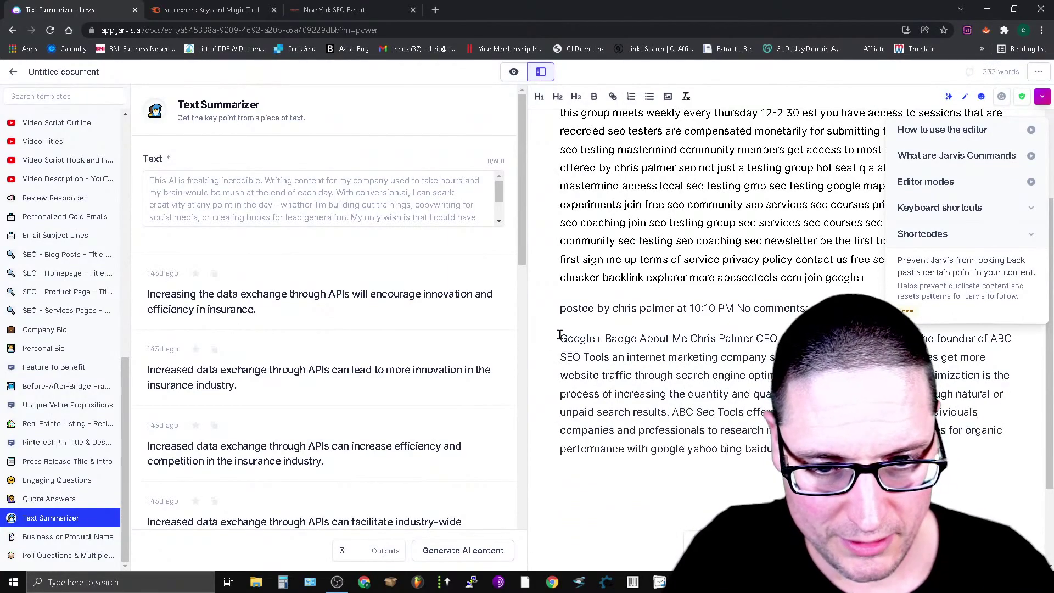
triple_click(646, 362)
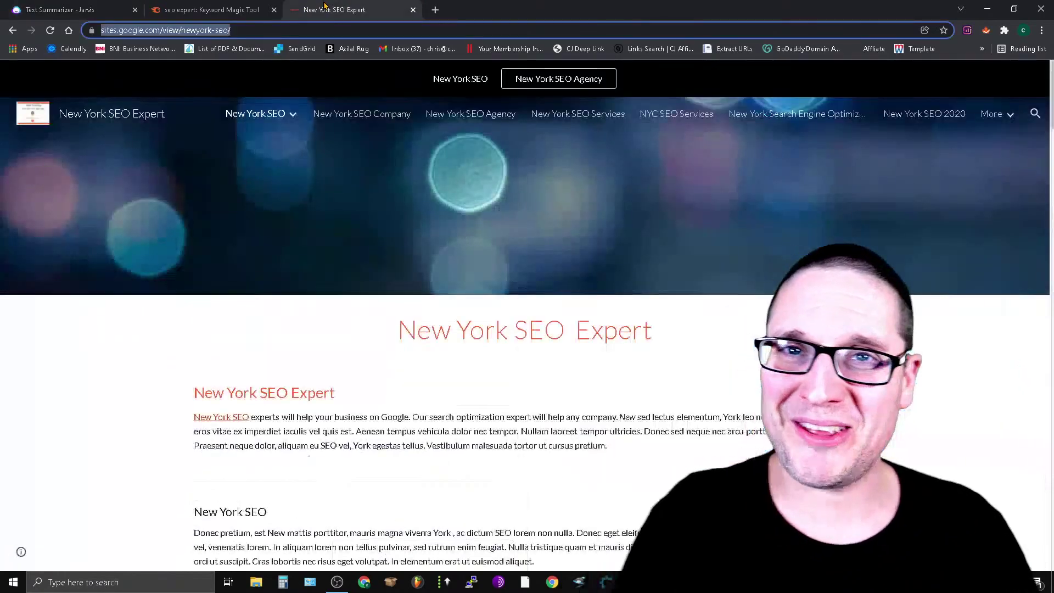
Cycle through the Jarvis and Semrush tabs, then close the New York SEO Expert tab.
click(339, 7)
click(204, 8)
click(51, 7)
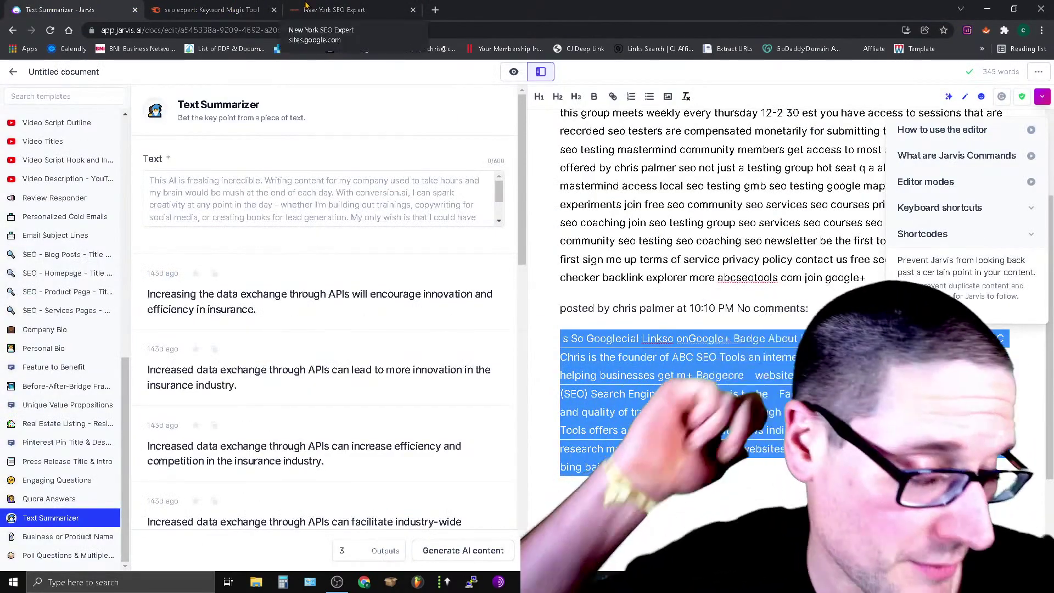
click(182, 7)
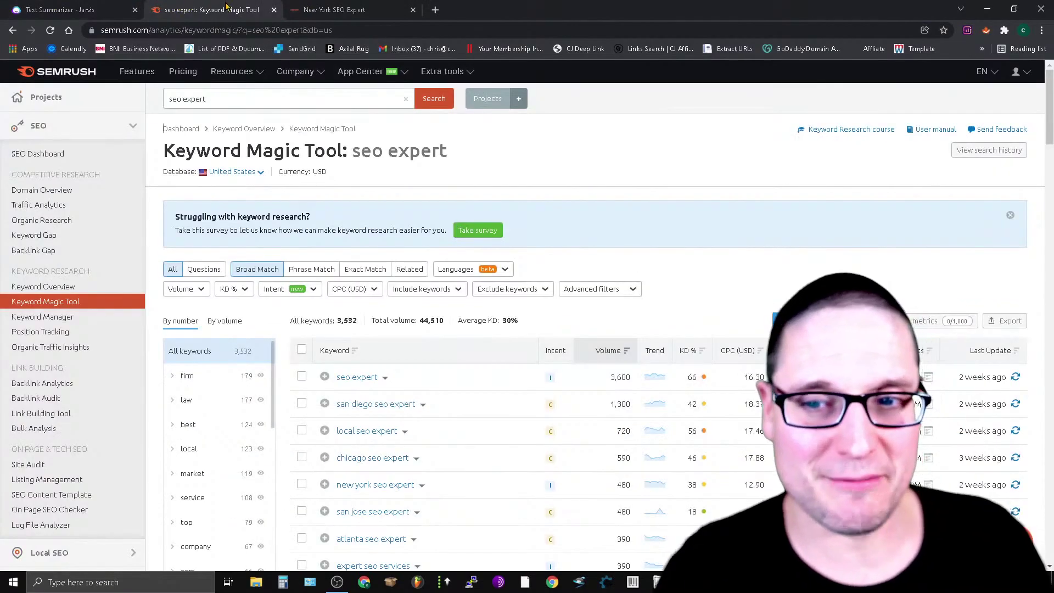
click(379, 8)
click(413, 9)
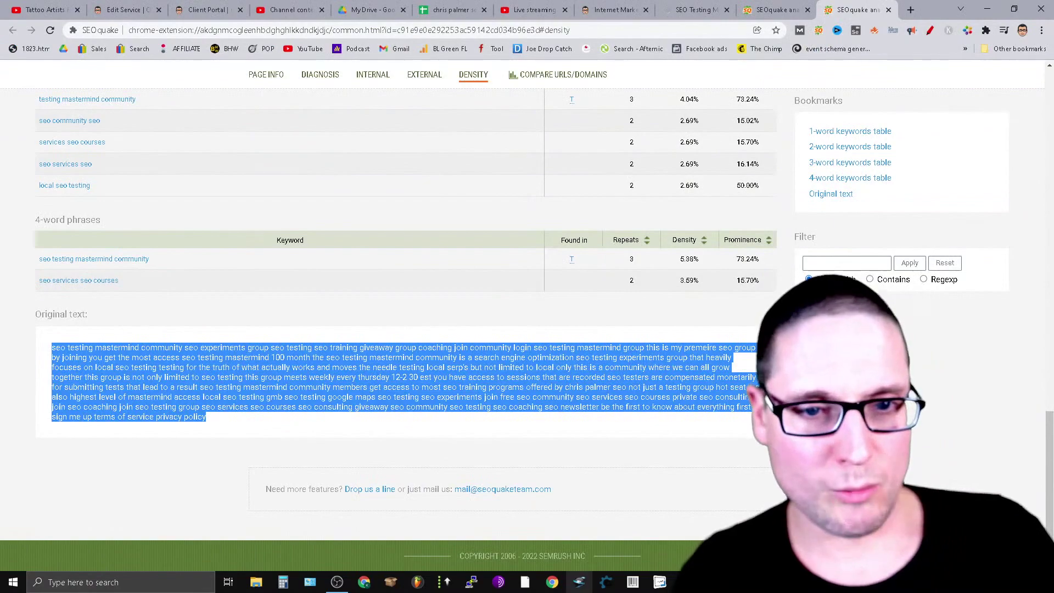
Open and close the SEO Pro overview, then close the second SEOquake report tab.
click(873, 31)
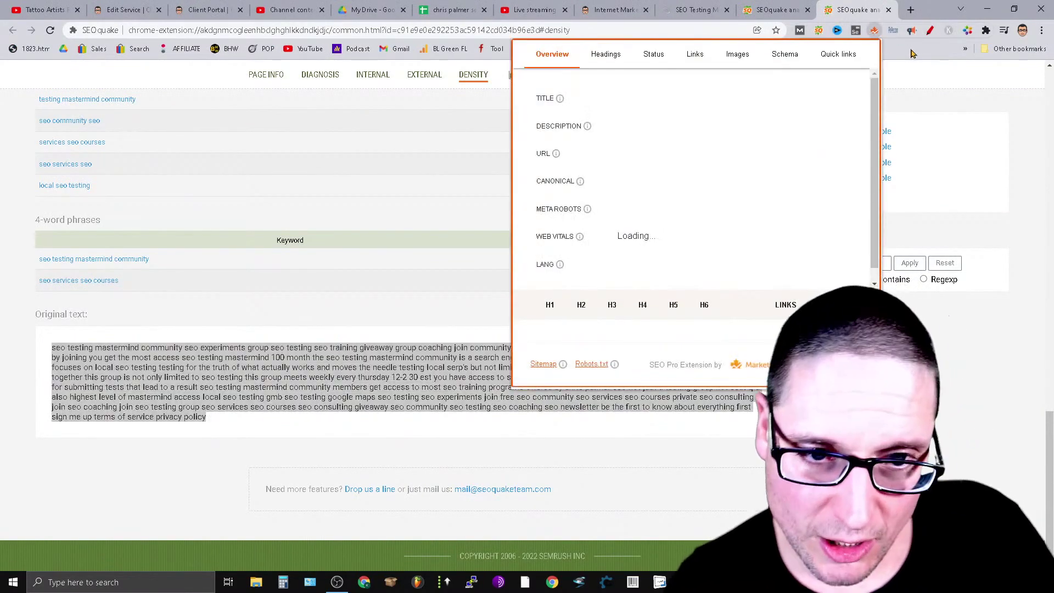
click(874, 31)
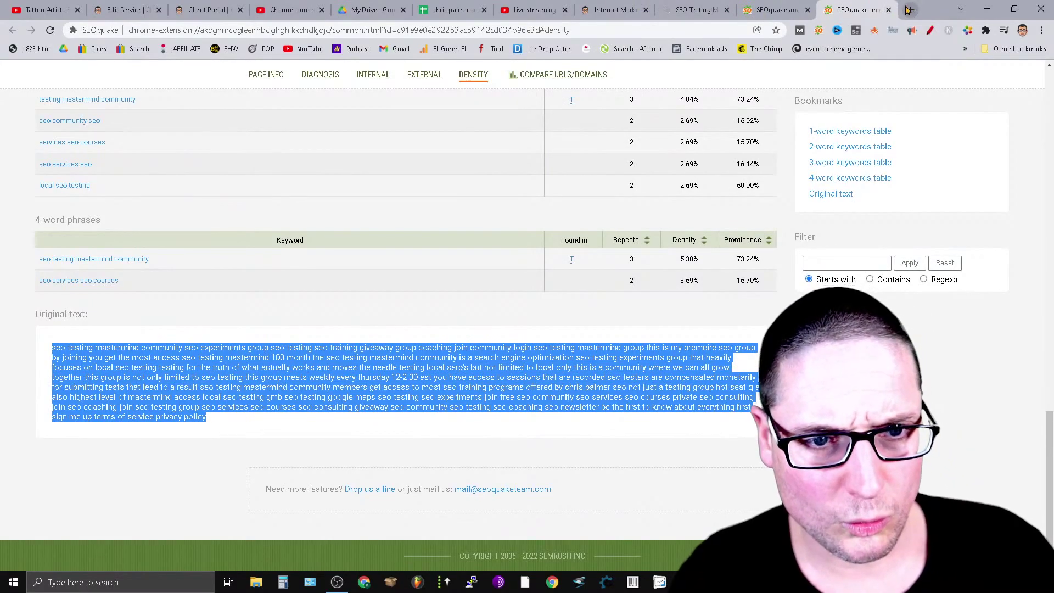
click(890, 10)
Close the last SEOquake report tab and the SEO Testing Mastermind tab.
click(888, 10)
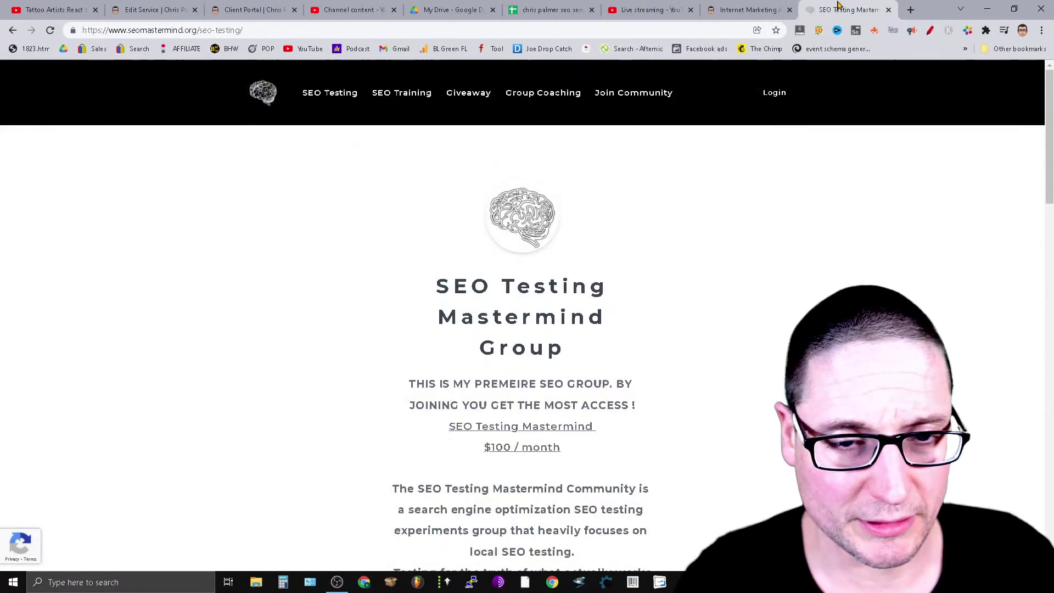
click(888, 10)
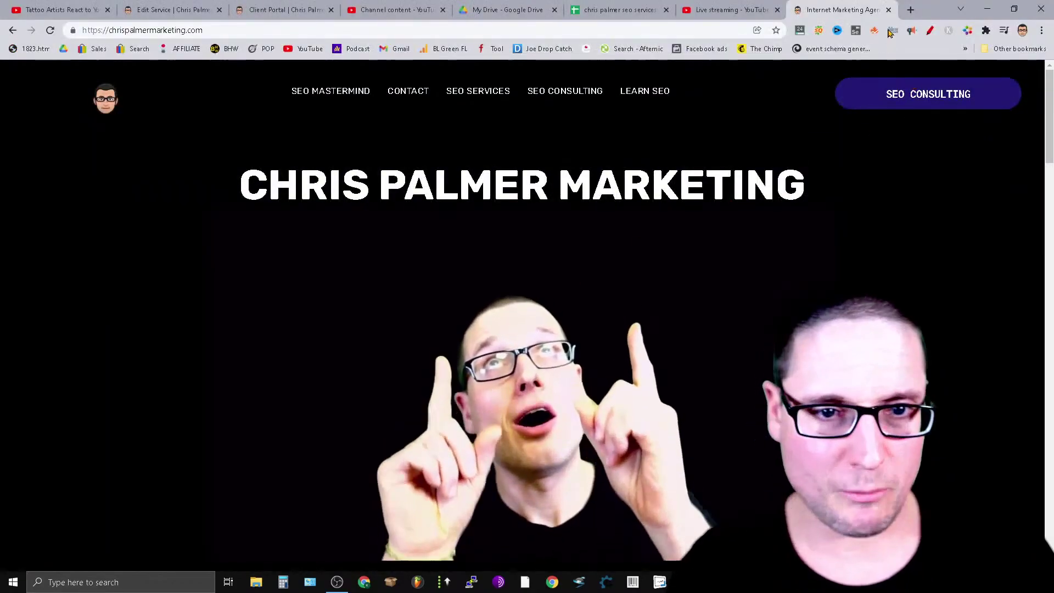
In a new tab, try the address 'valintin.app', then go back when the site is unreachable.
key(ctrl+t)
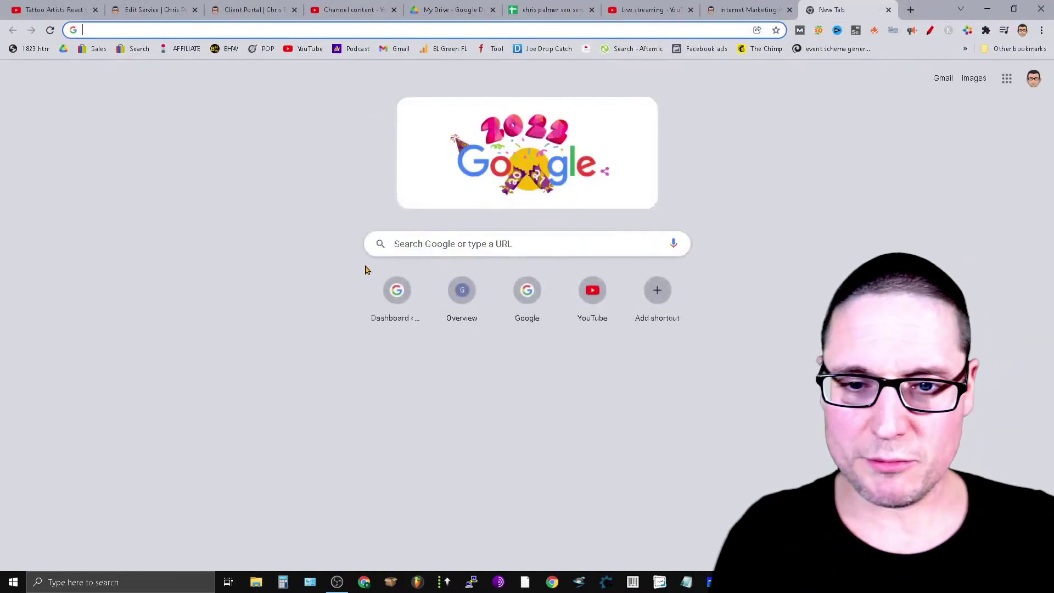
click(461, 244)
text(va)
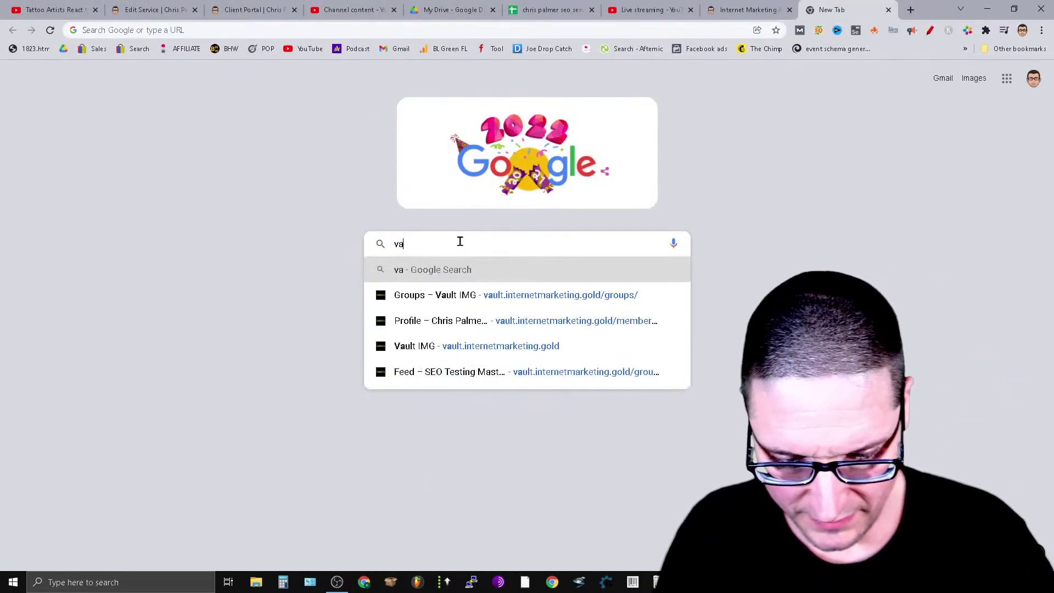
text(lintin)
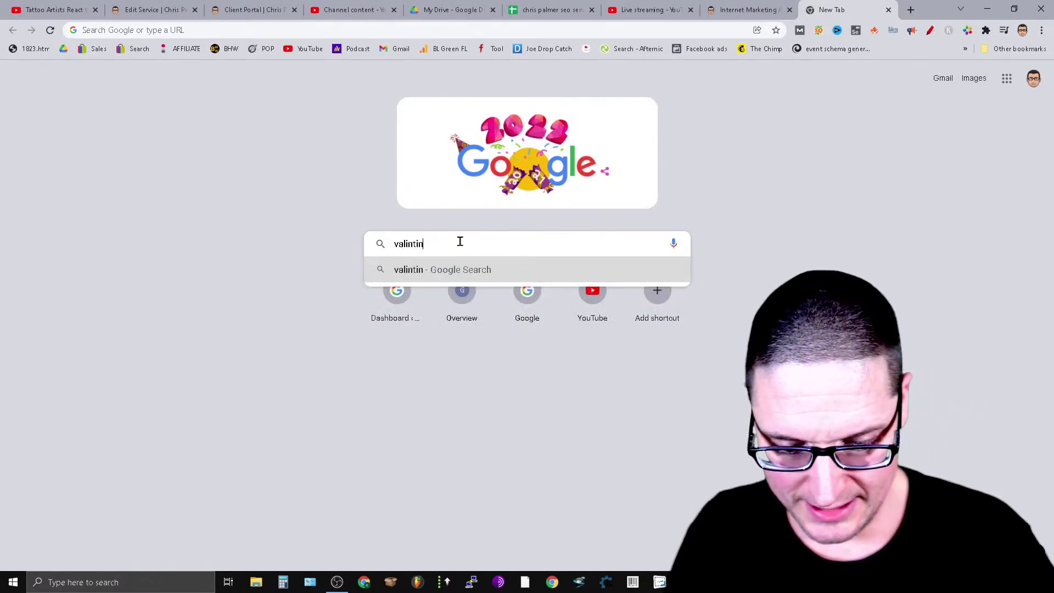
text(.app)
key(Return)
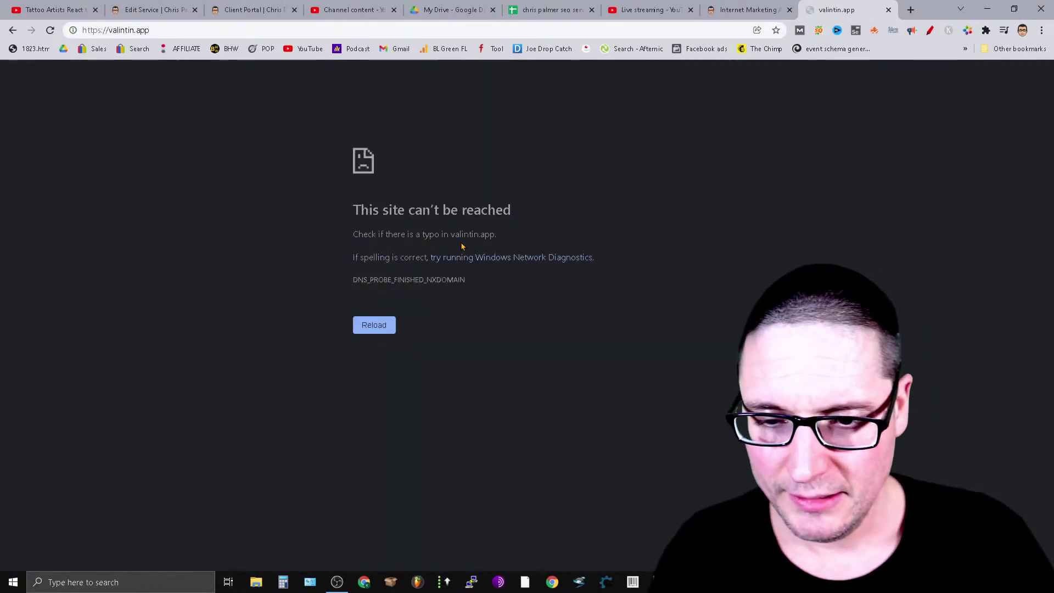
click(13, 30)
Search Google for 'valitin app search from' and open the Valentin.app SERP Checker result.
click(469, 252)
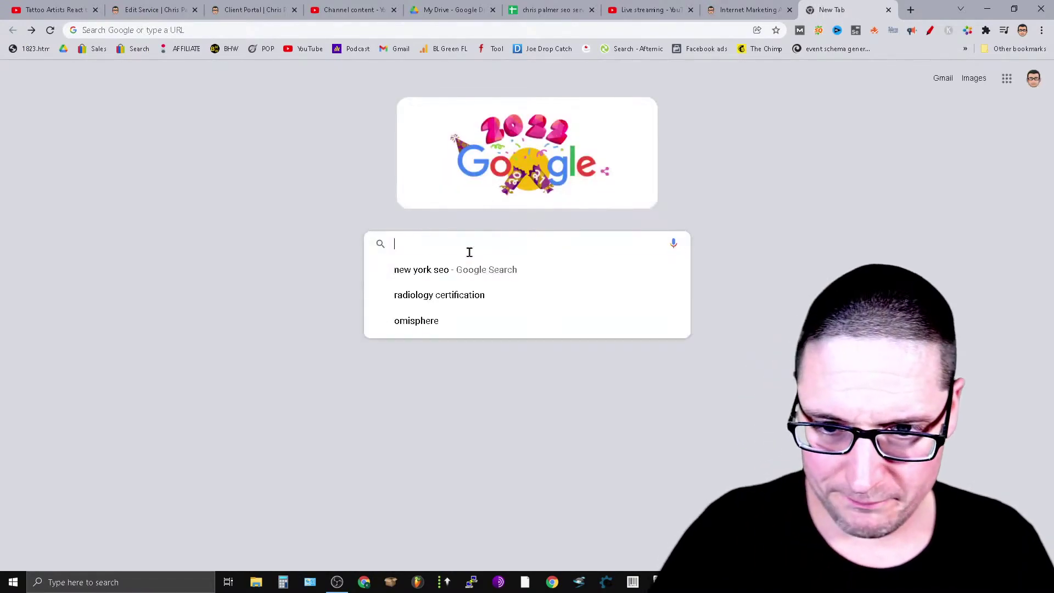
text(valitin app se)
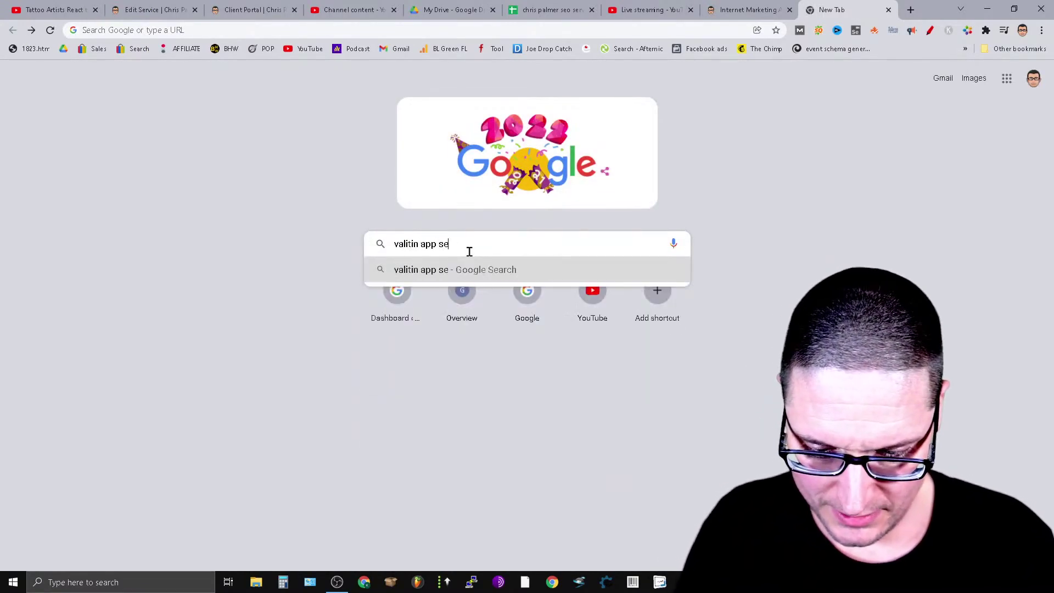
text(arch from)
key(Return)
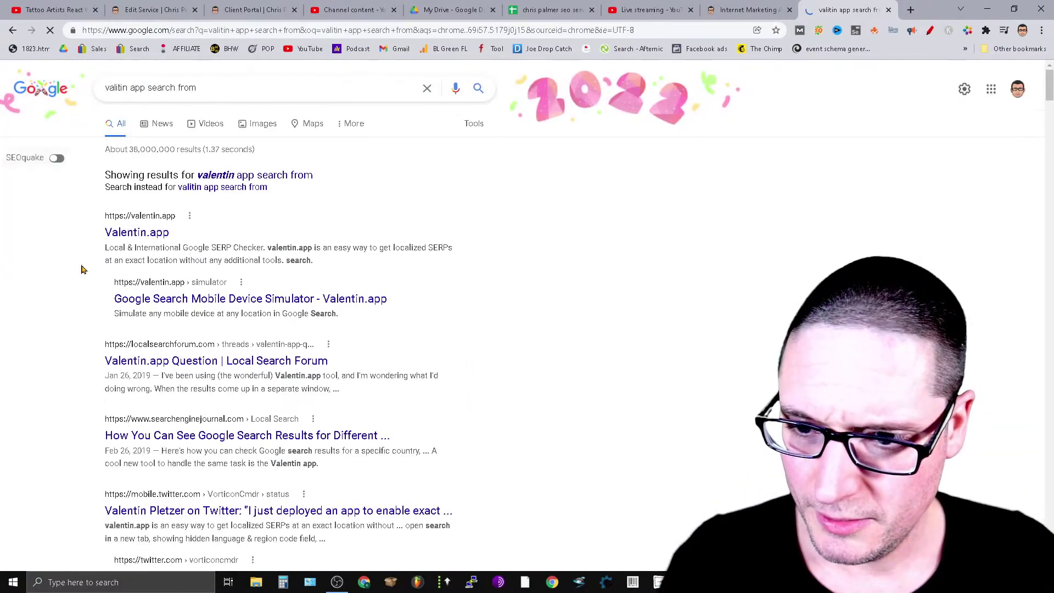
click(137, 237)
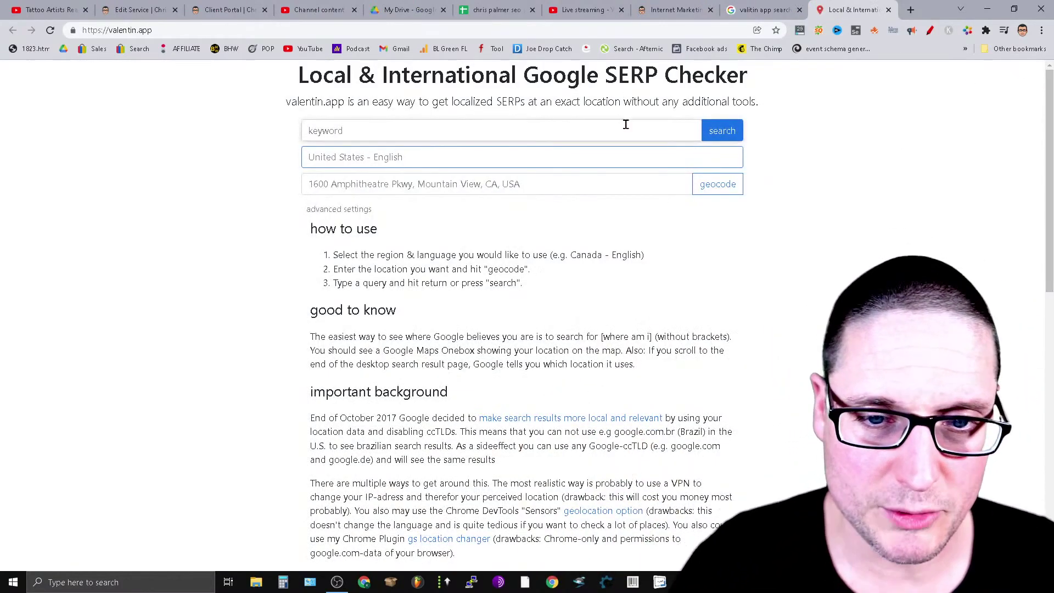
Enter the keyword 'seo expert' and set the search region to canada.
click(624, 125)
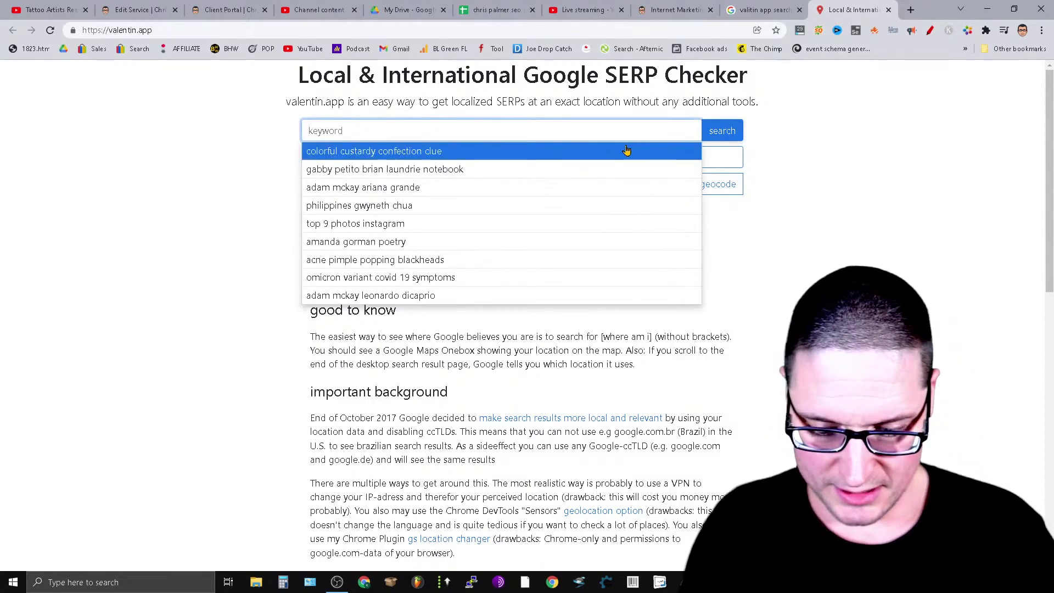
text(seo expert)
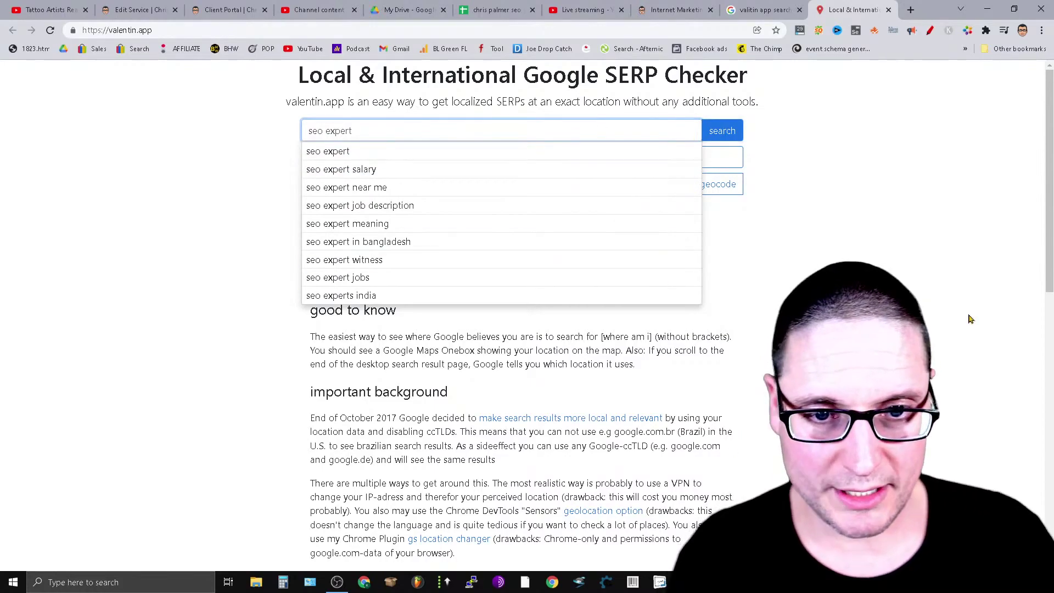
key(Tab)
click(353, 157)
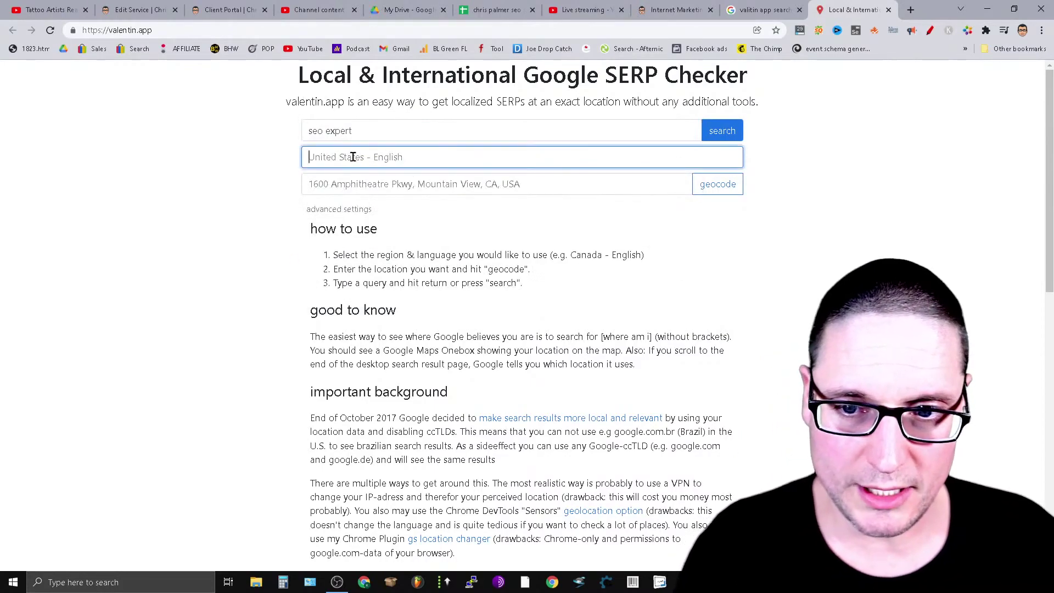
text(new)
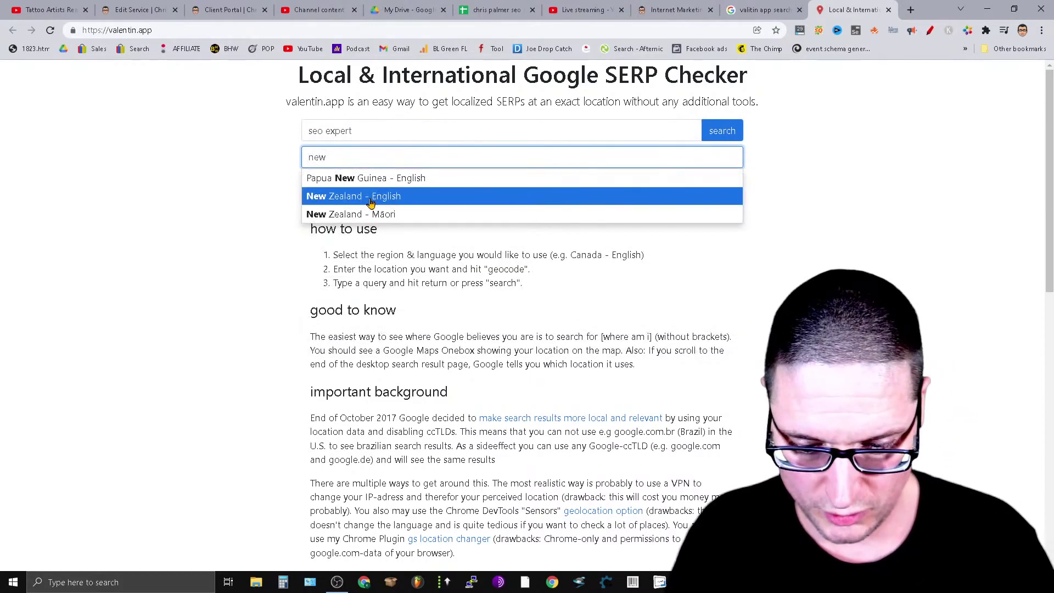
text( york)
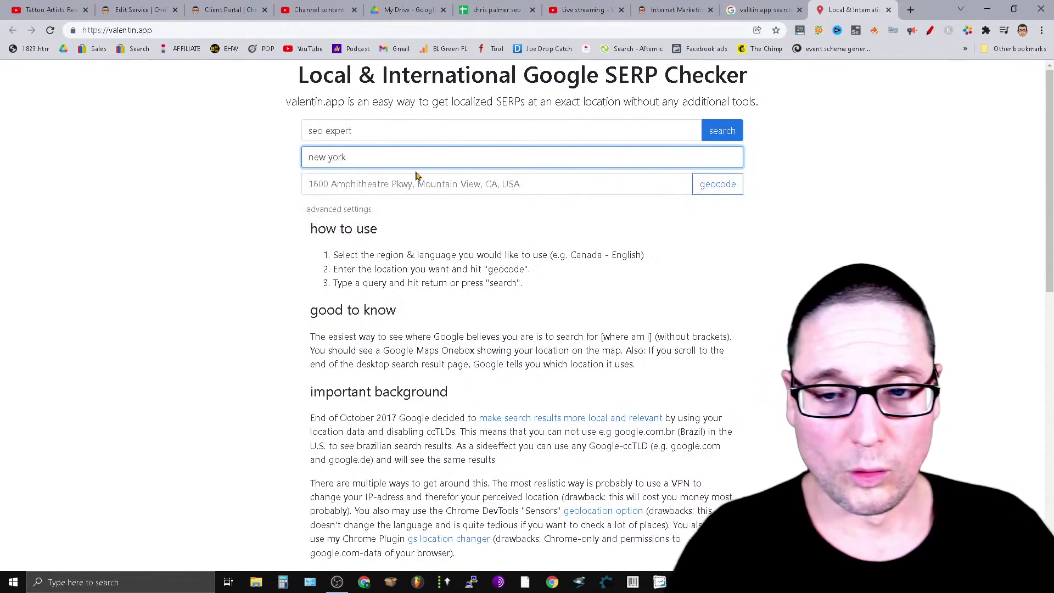
key(ctrl+a)
key(BackSpace)
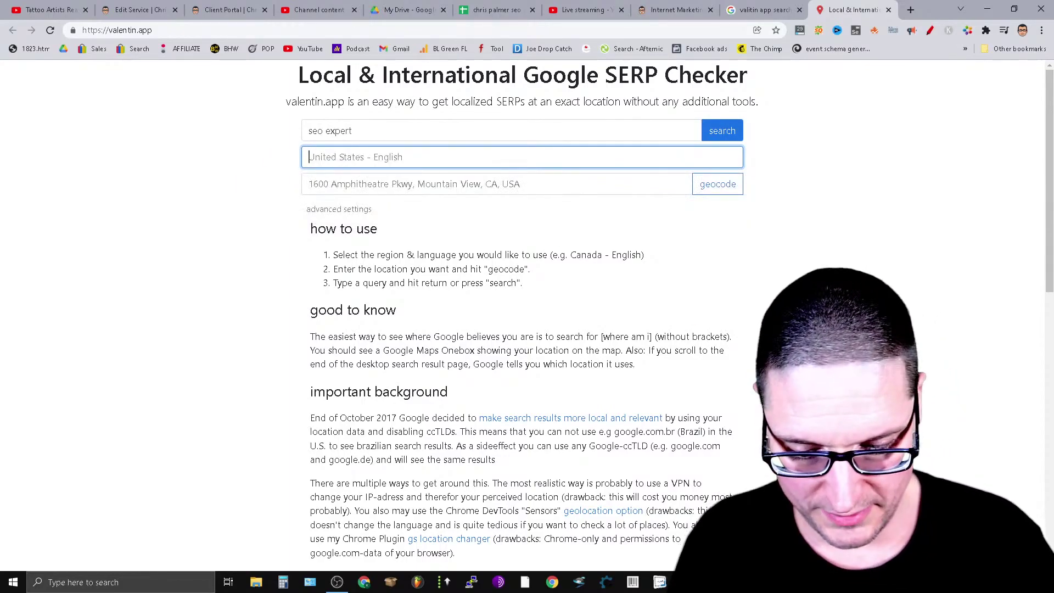
text(can)
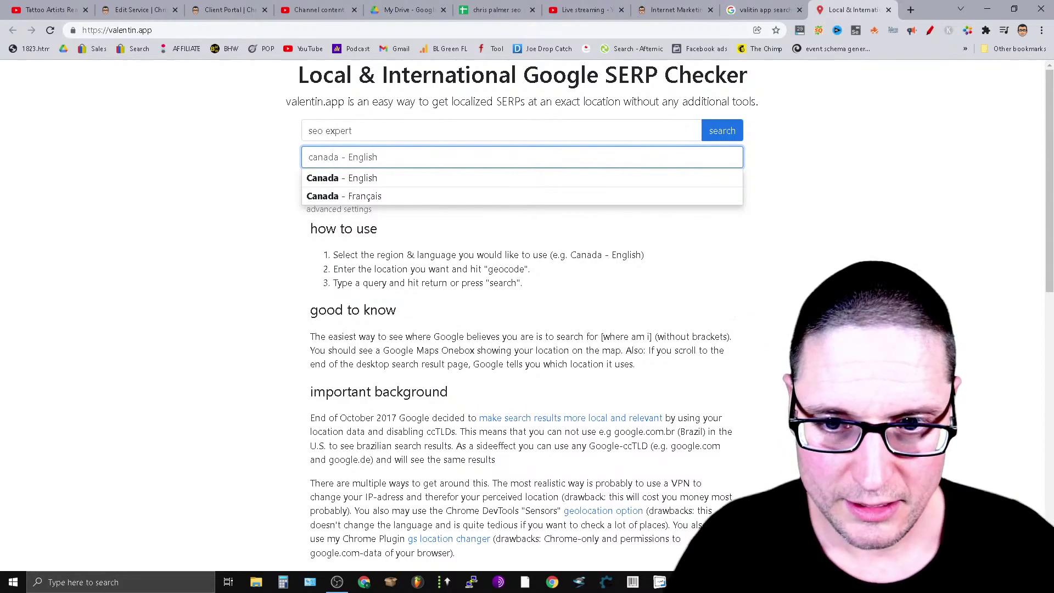
text(ada)
key(Escape)
Geocode the location to Toronto, ON, Canada and run the search.
click(575, 183)
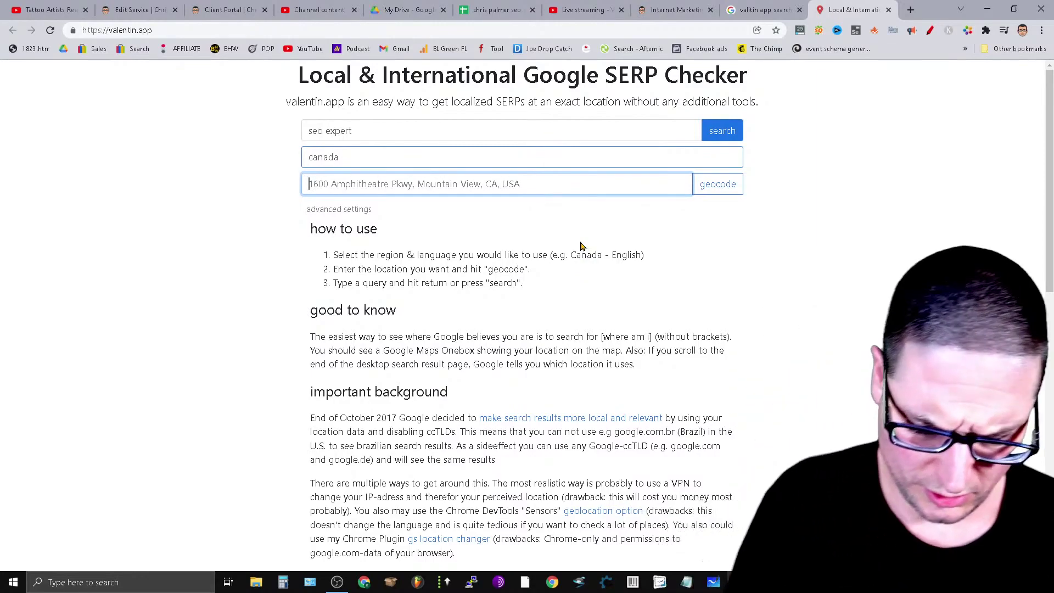
text(toro)
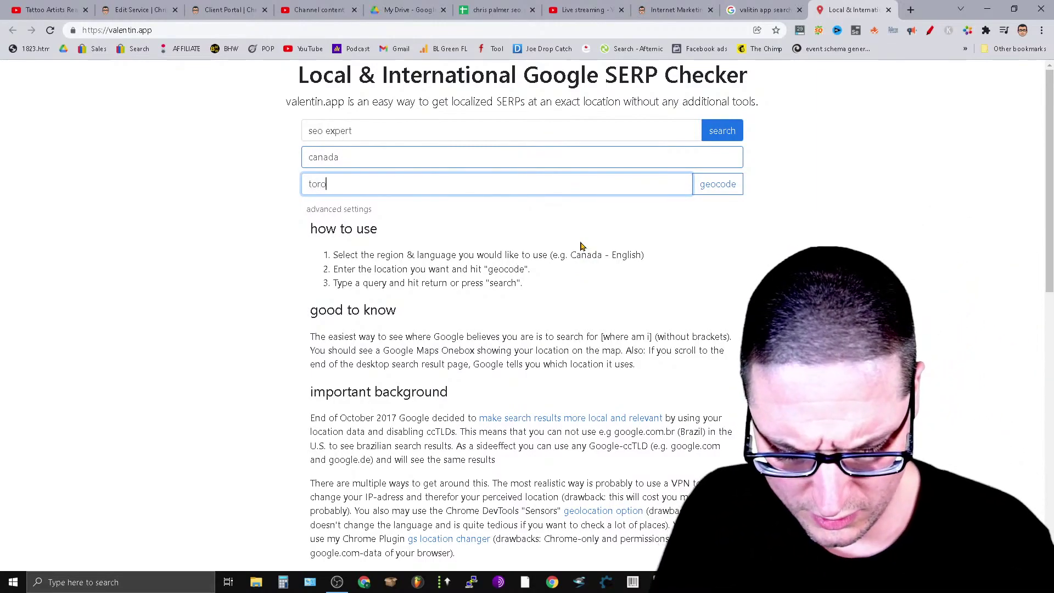
text(nto)
key(Return)
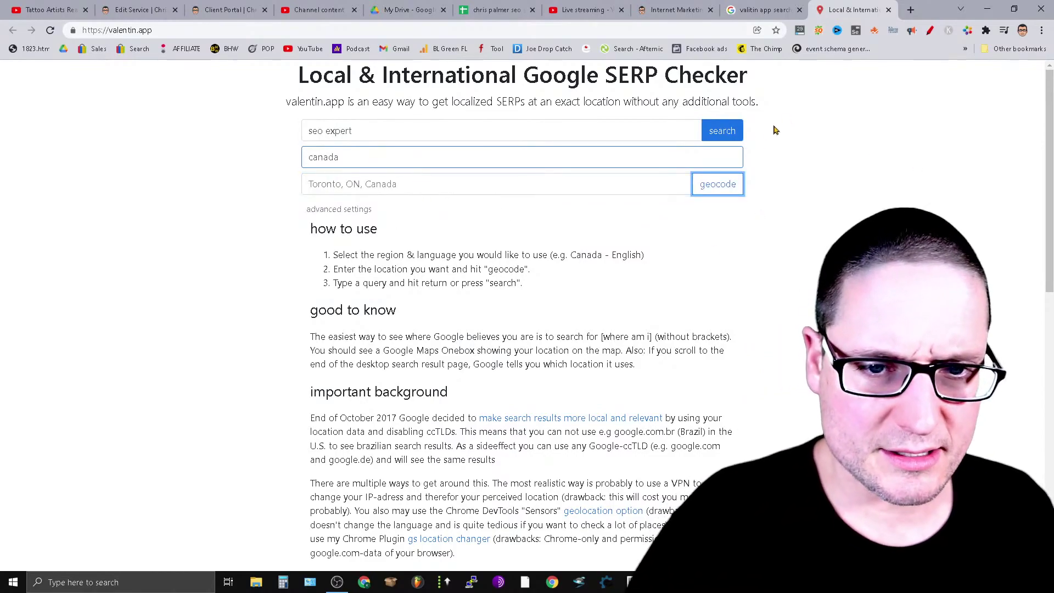
click(730, 130)
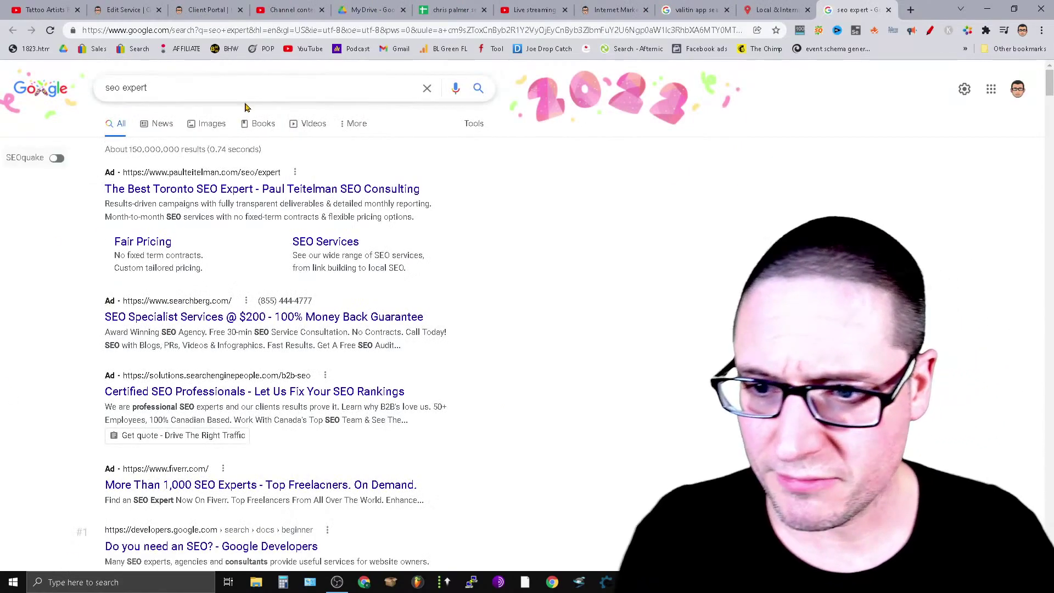
Close the Google results tab and pick Canada - English as the region on valentin.app.
mouse_move(1048, 83)
mouse_down()
mouse_move(1050, 552)
mouse_move(1049, 83)
mouse_up()
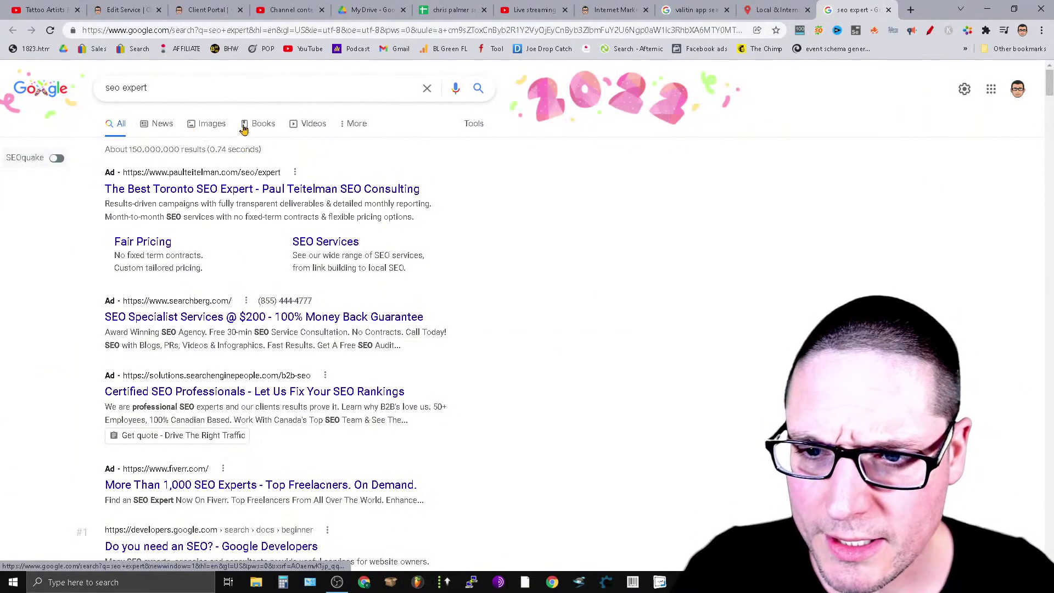
click(888, 9)
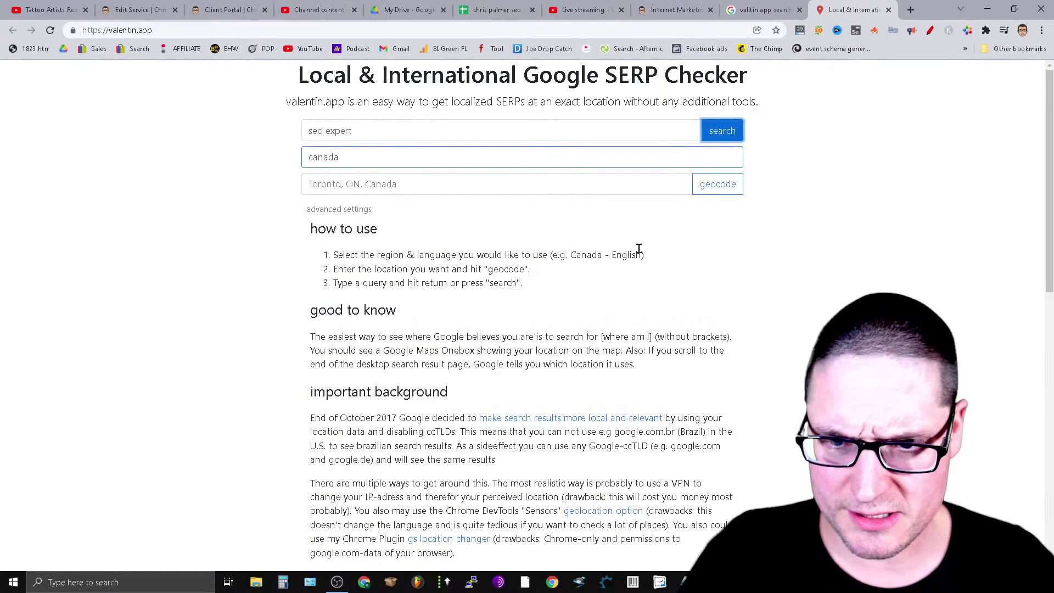
click(436, 190)
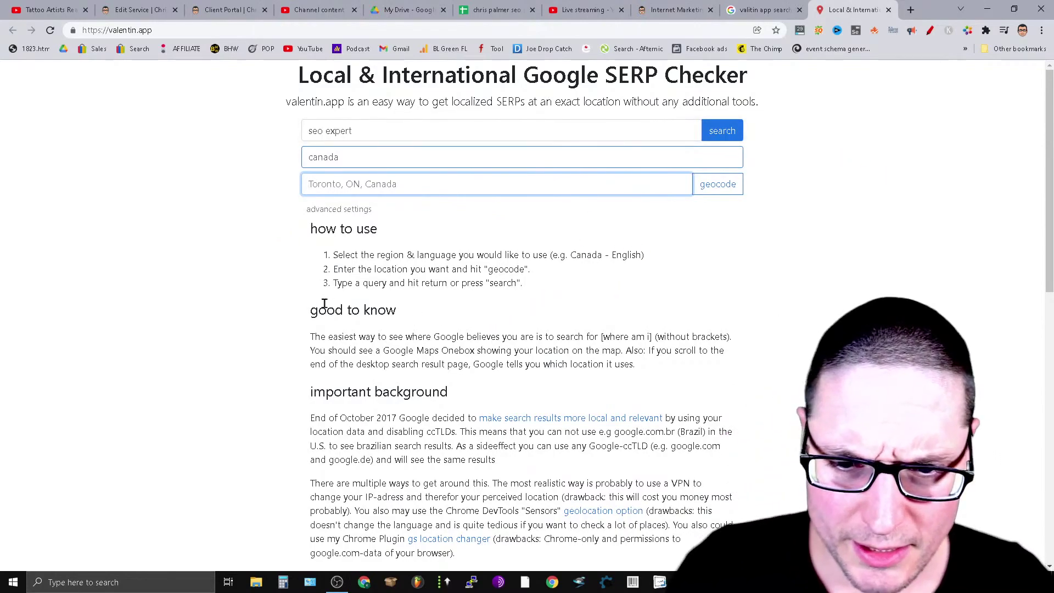
click(376, 158)
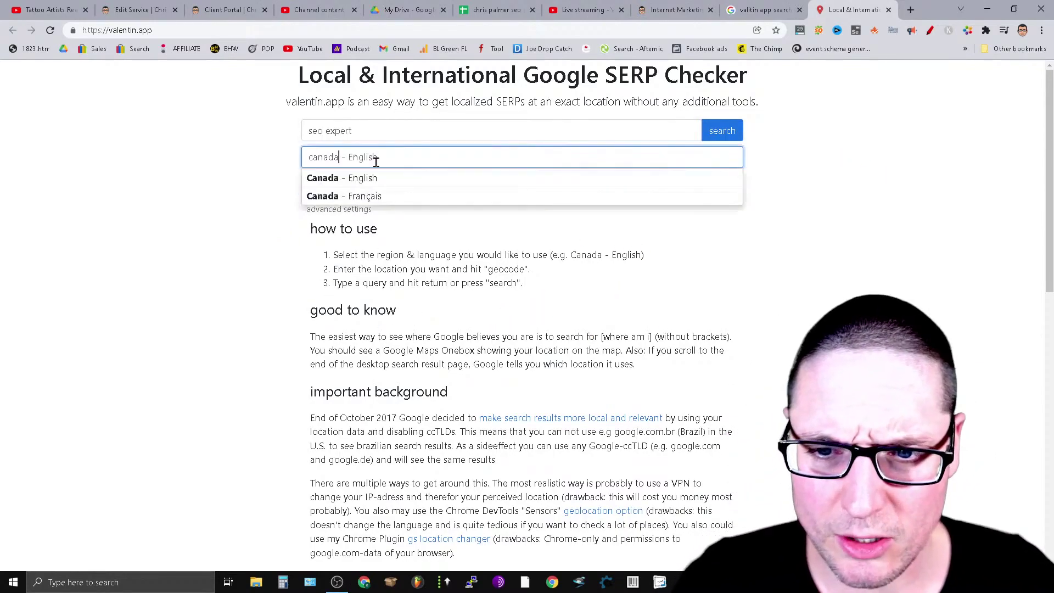
click(398, 179)
click(424, 133)
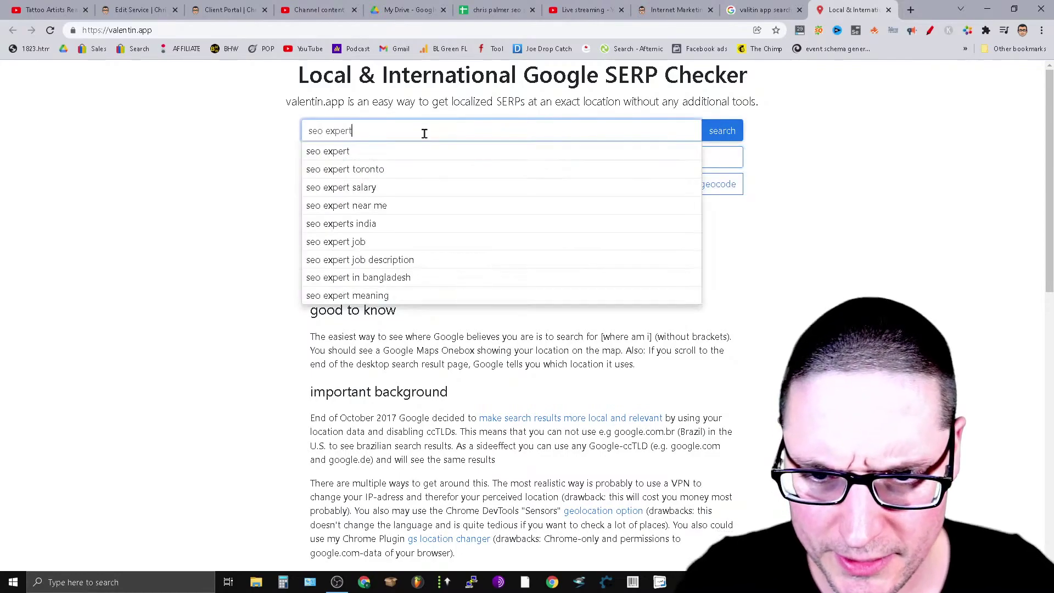
click(731, 337)
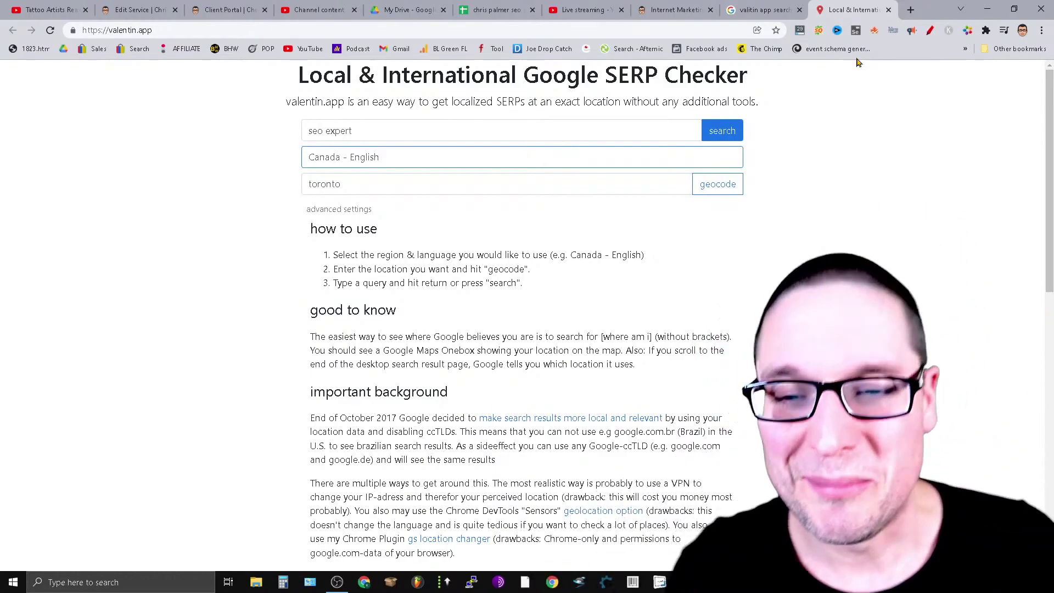
Replace the region value with 'new york' and submit to get fresh localized results.
drag(801, 81, 282, 77)
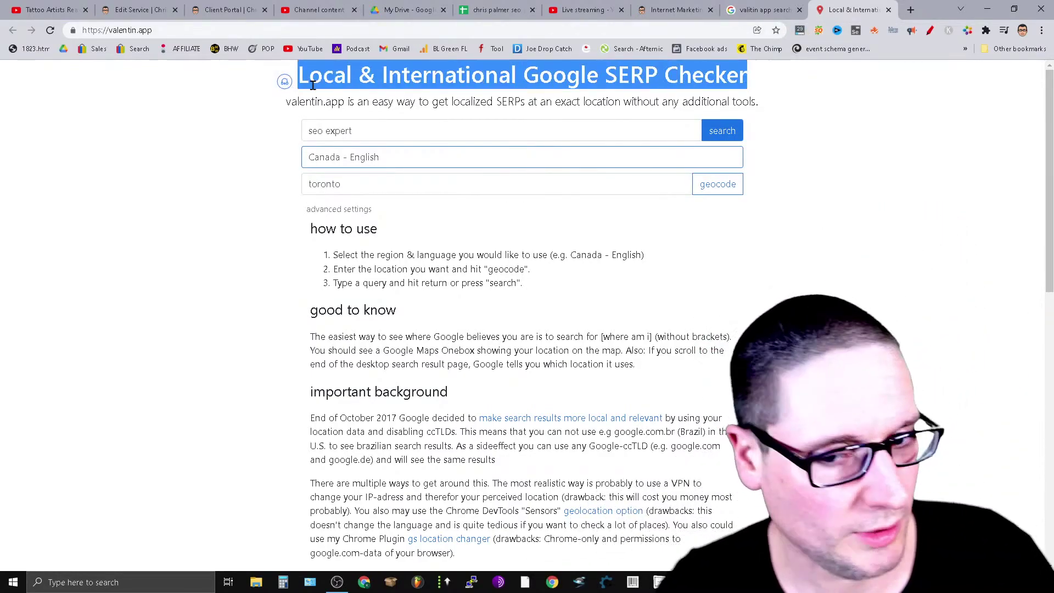
click(403, 134)
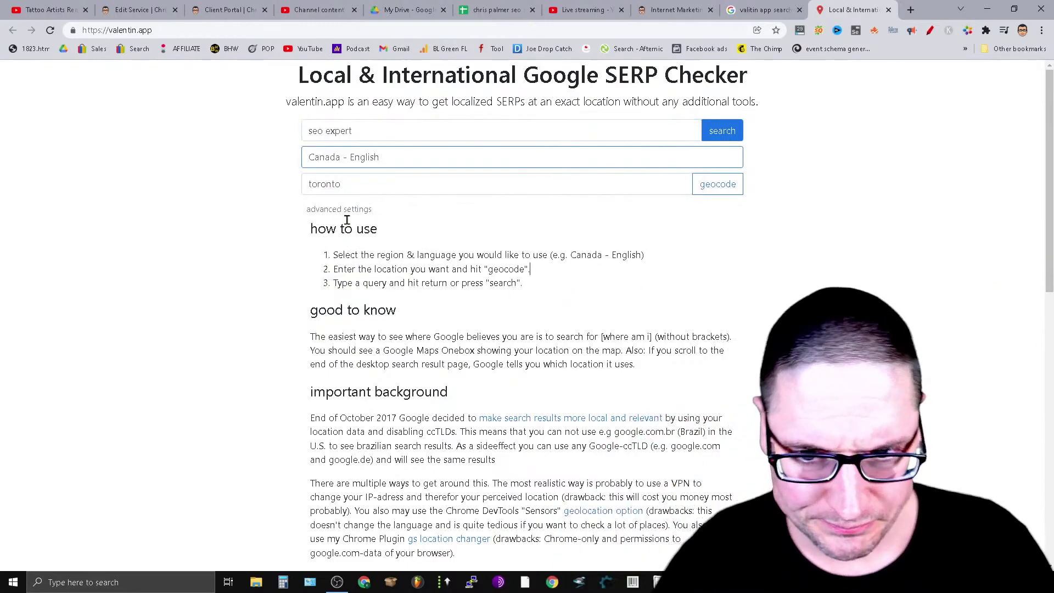
click(405, 157)
drag(438, 160, 52, 198)
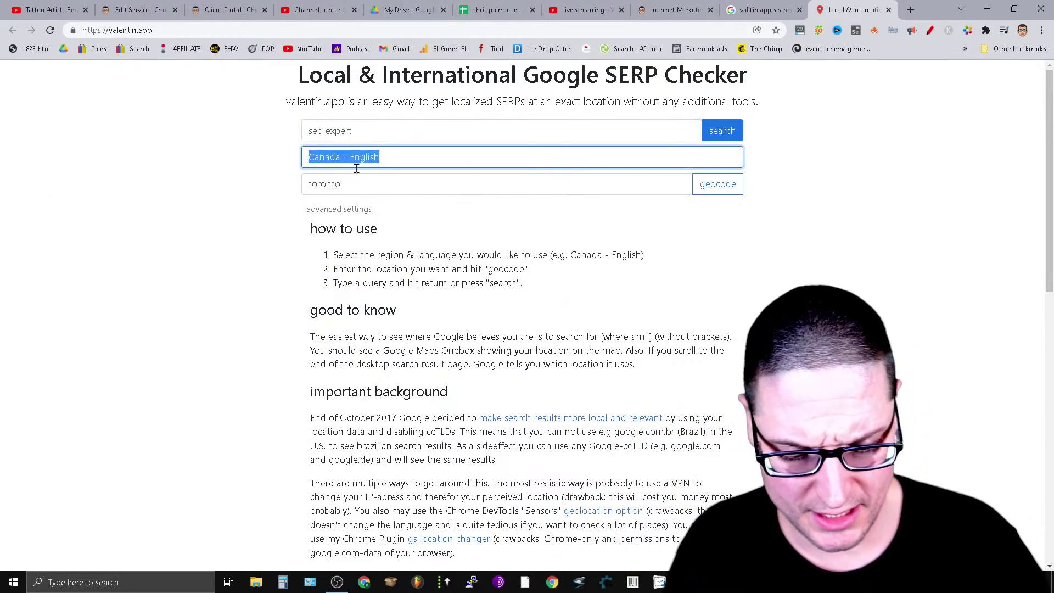
key(BackSpace)
text(ne)
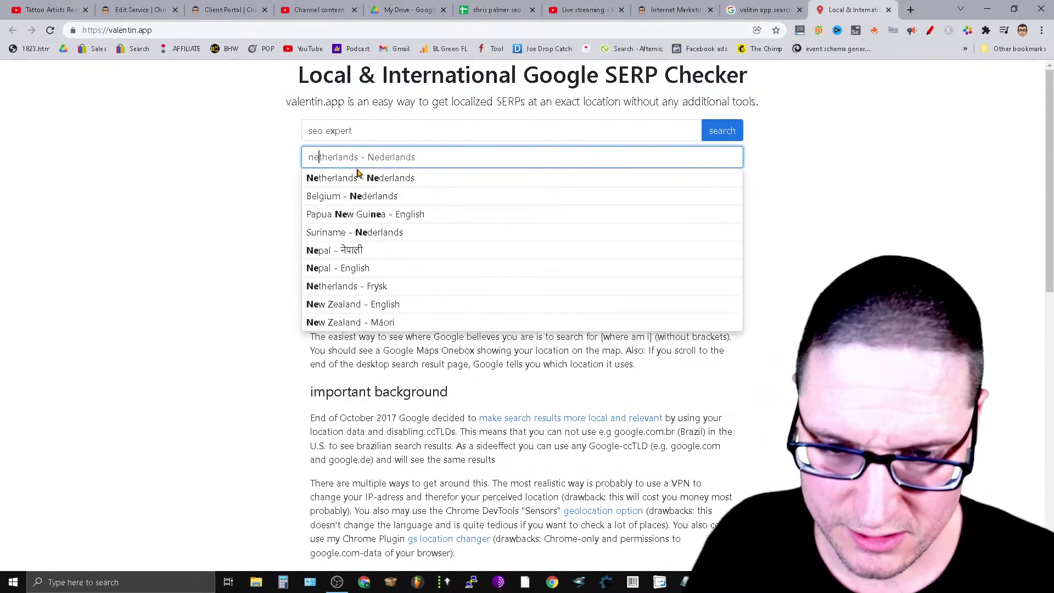
text(w y)
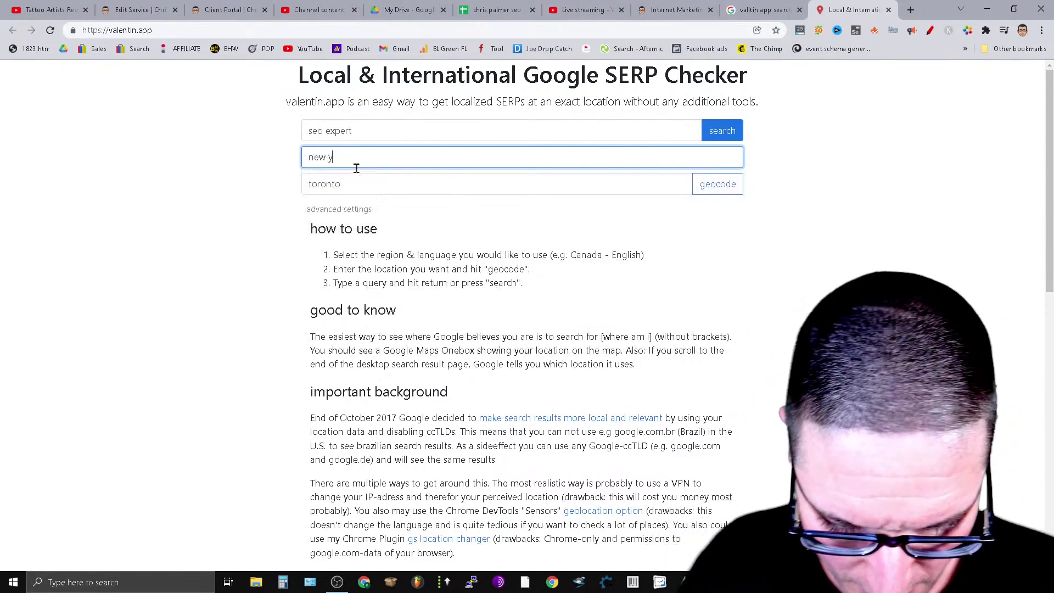
text(ork)
key(Return)
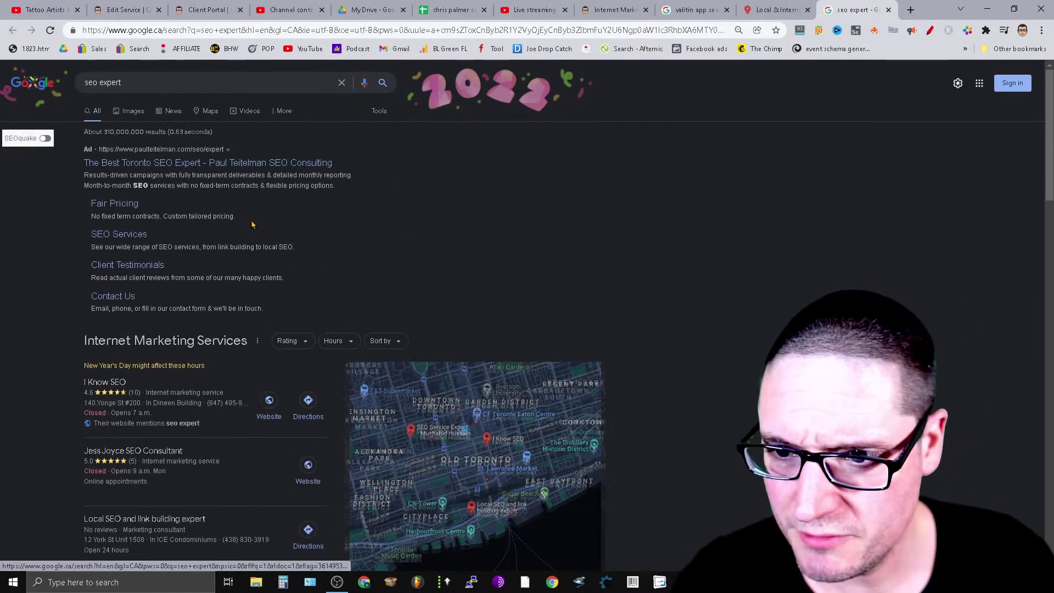
Scroll through the Toronto map pack and organic 'seo expert' listings, then close that results tab.
scroll(490, 266, down, 3)
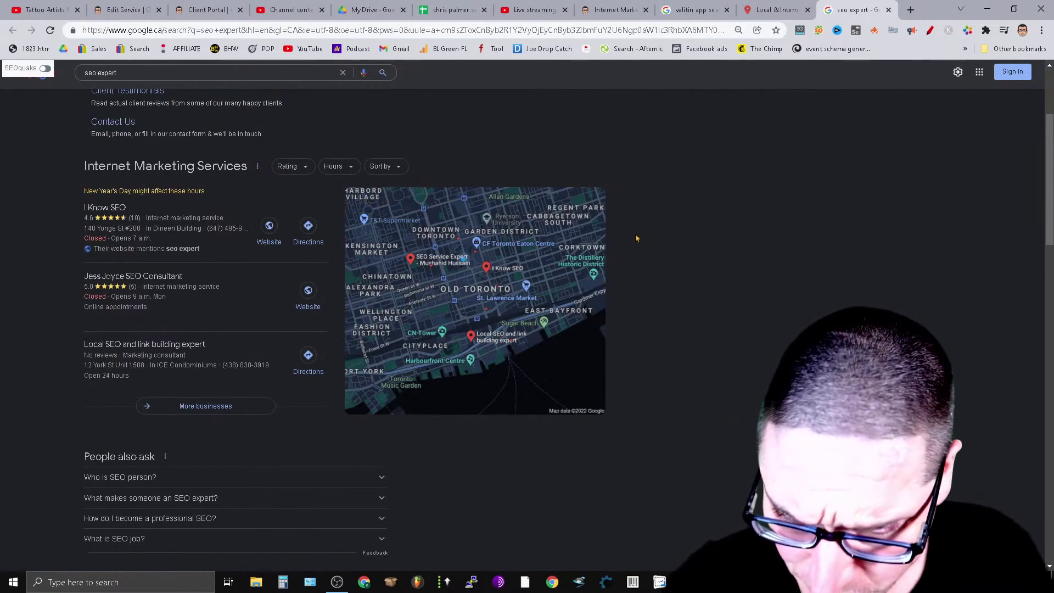
scroll(634, 247, down, 5)
scroll(634, 247, up, 5)
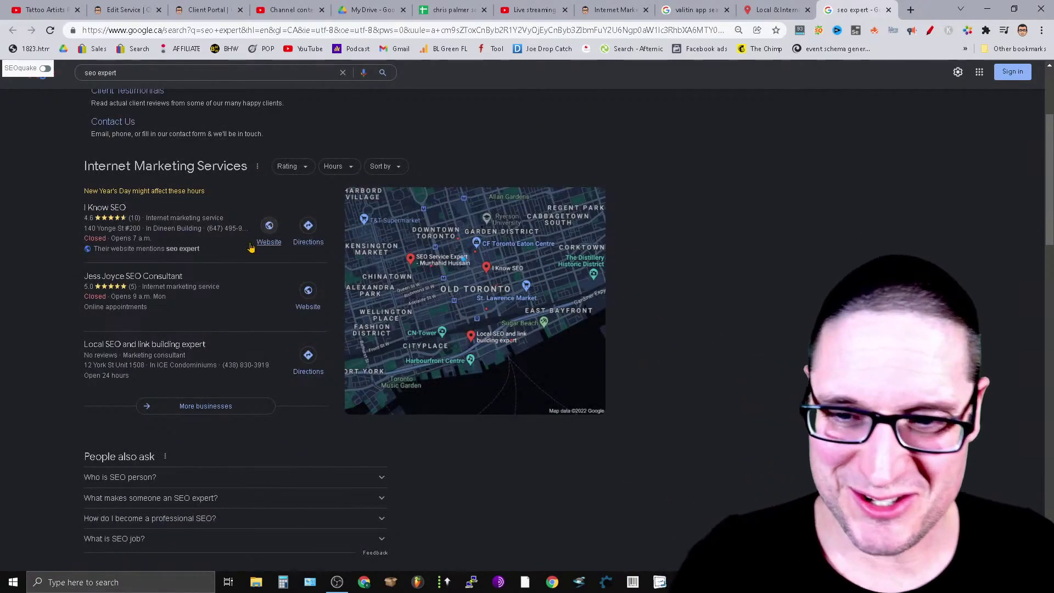
scroll(569, 551, down, 9)
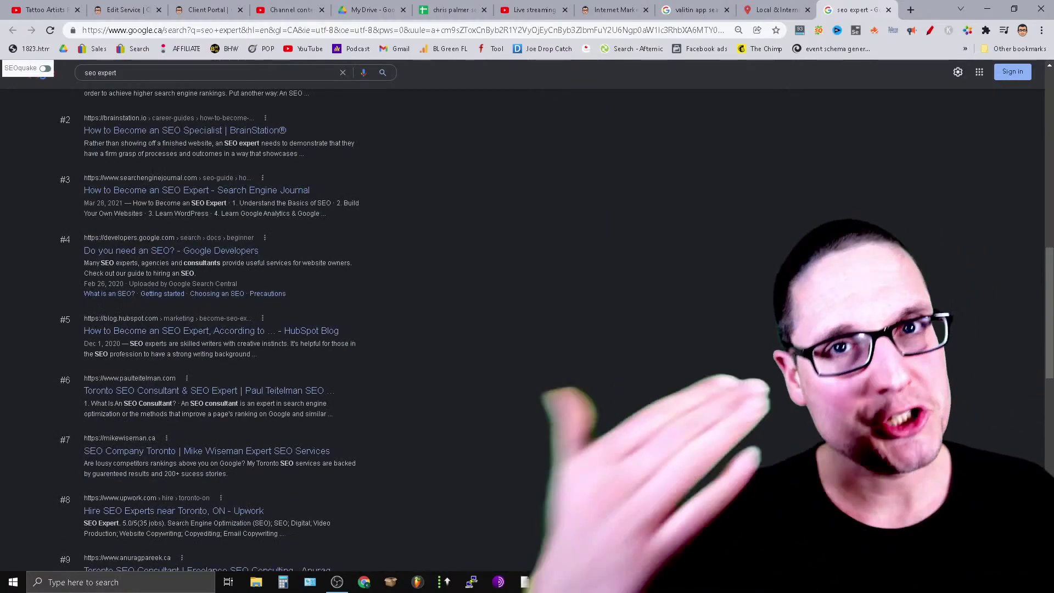
click(887, 16)
Close the Valentin.app tab and use GeoSearch to search 'seo expert' from Manhattan NY instead of London.
click(888, 11)
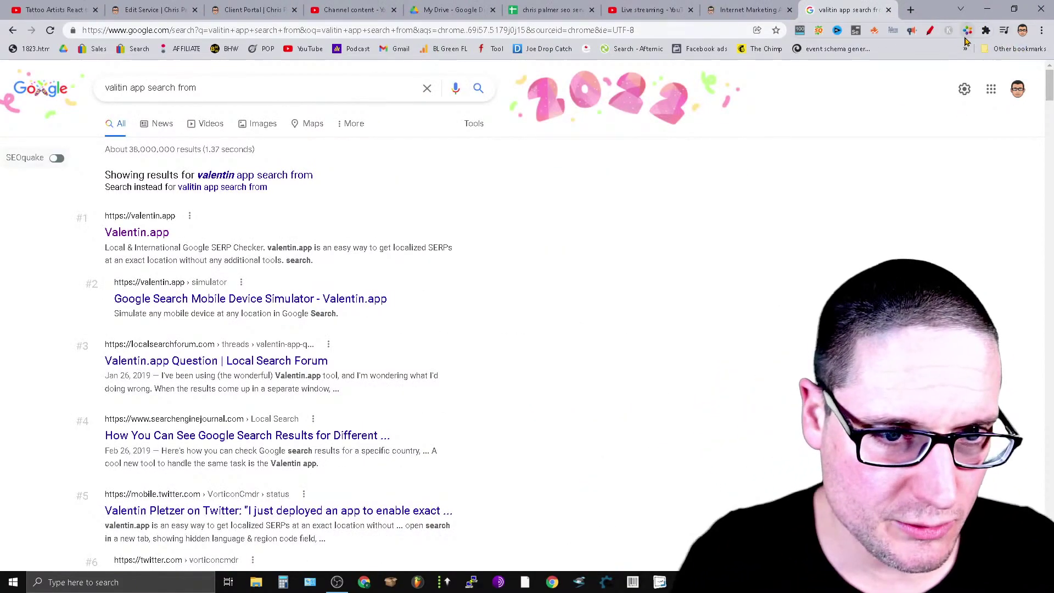
click(967, 30)
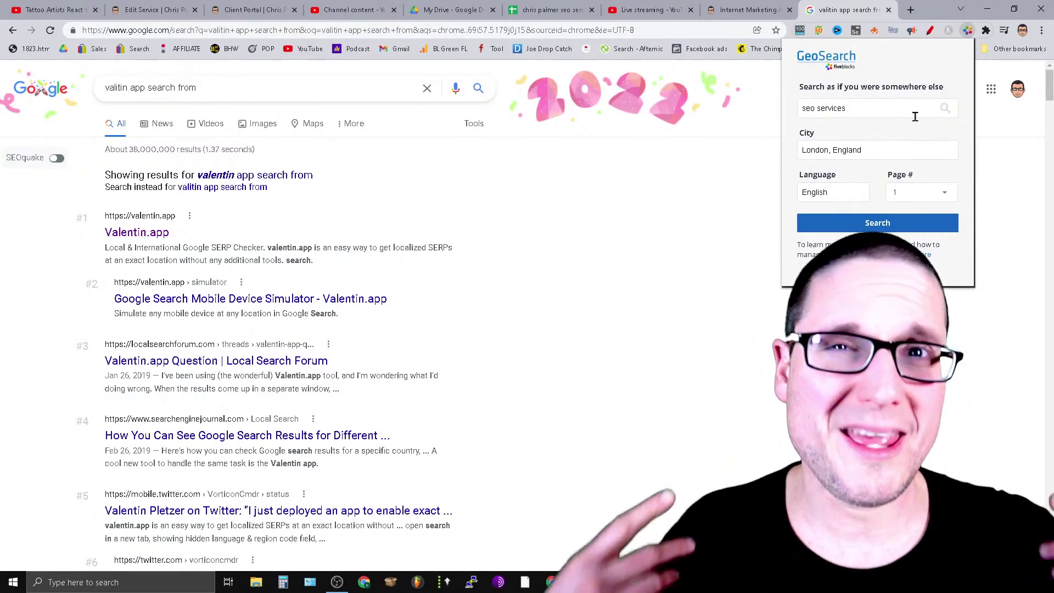
click(752, 362)
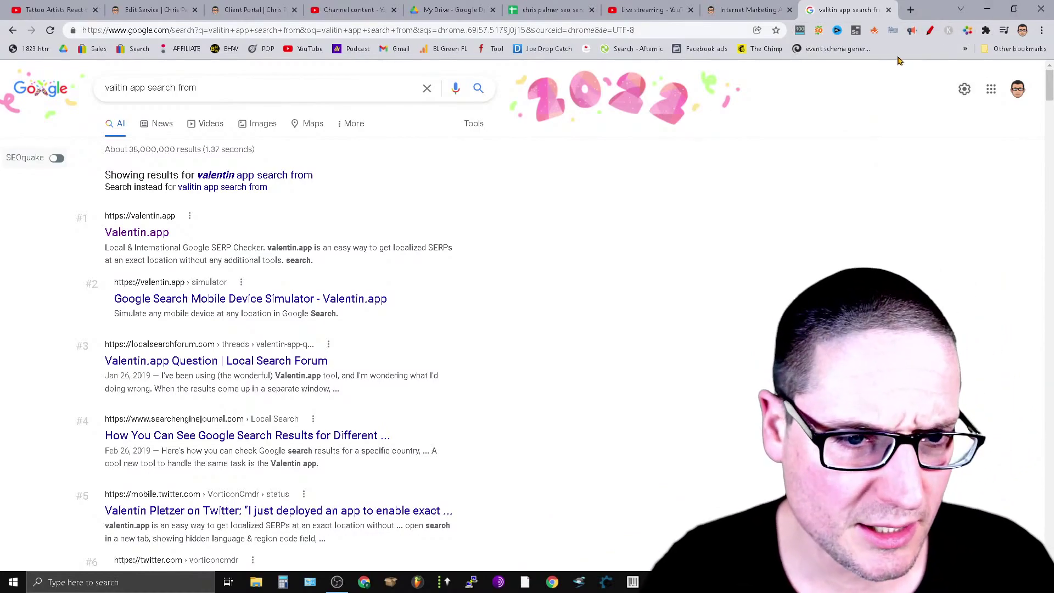
click(968, 30)
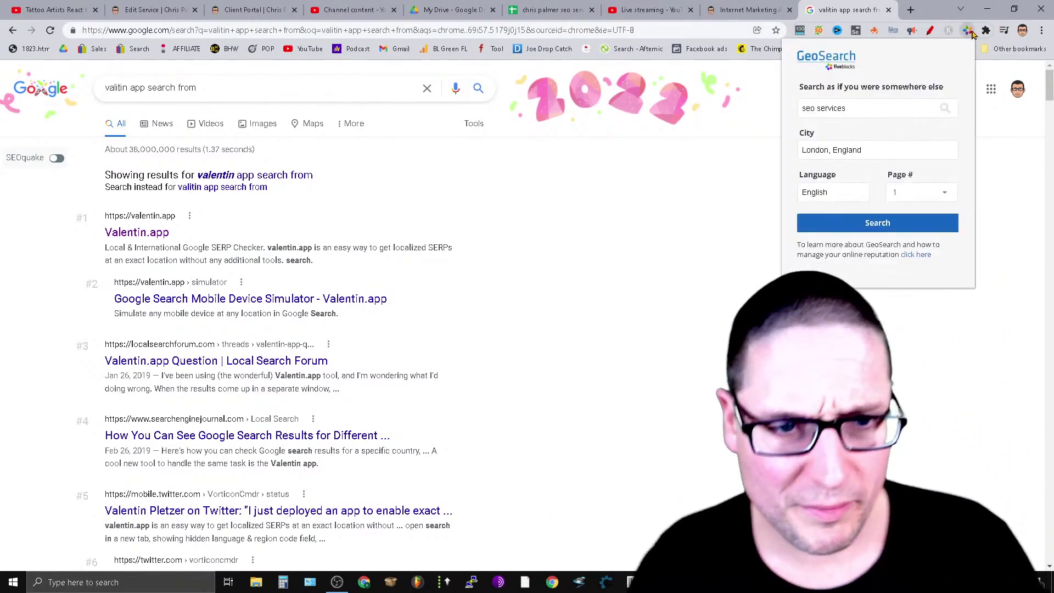
click(880, 148)
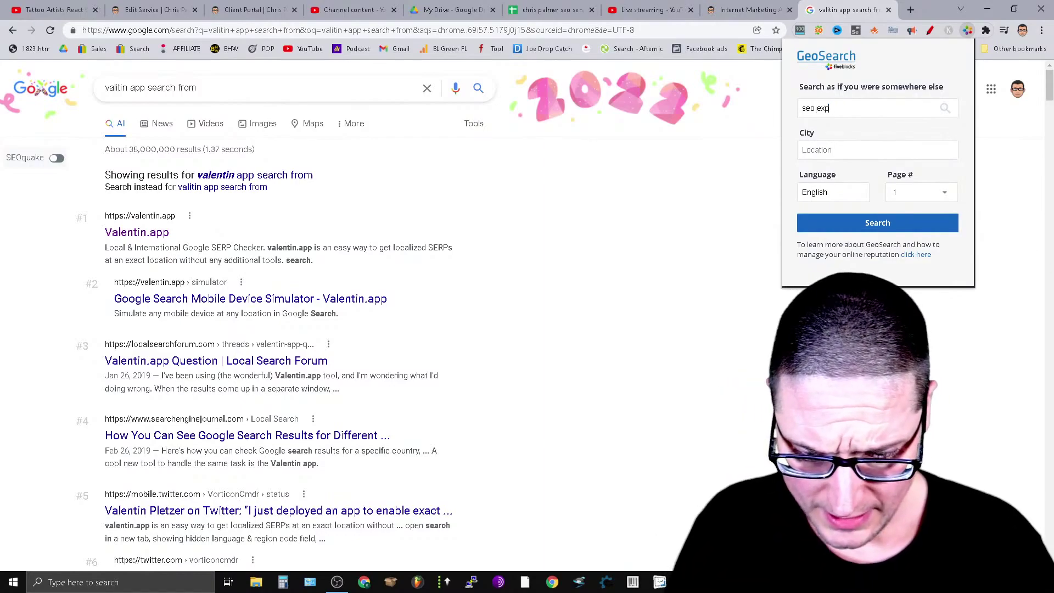
click(850, 152)
text(man)
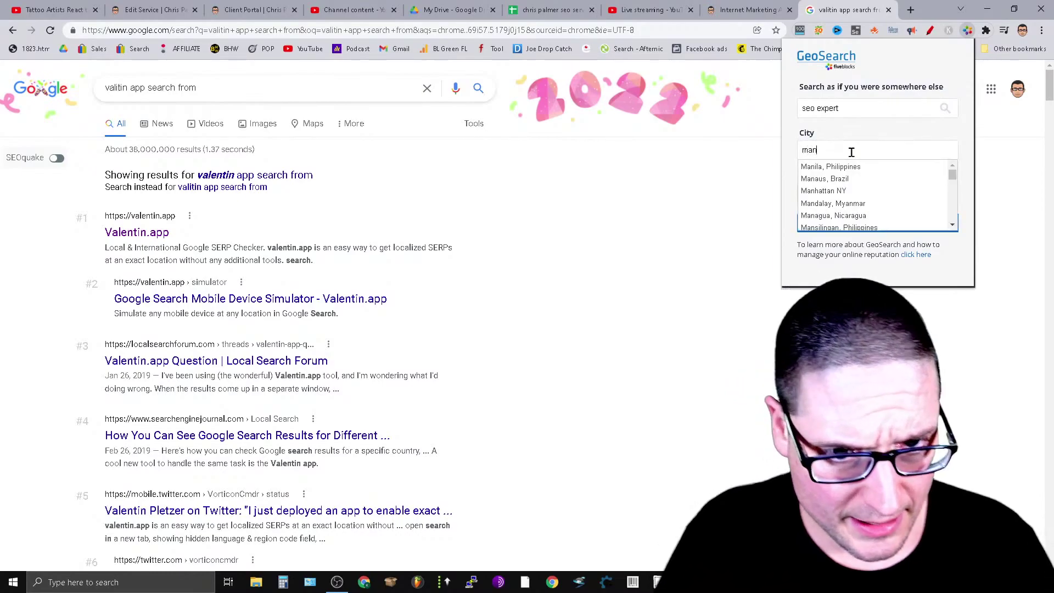
click(875, 197)
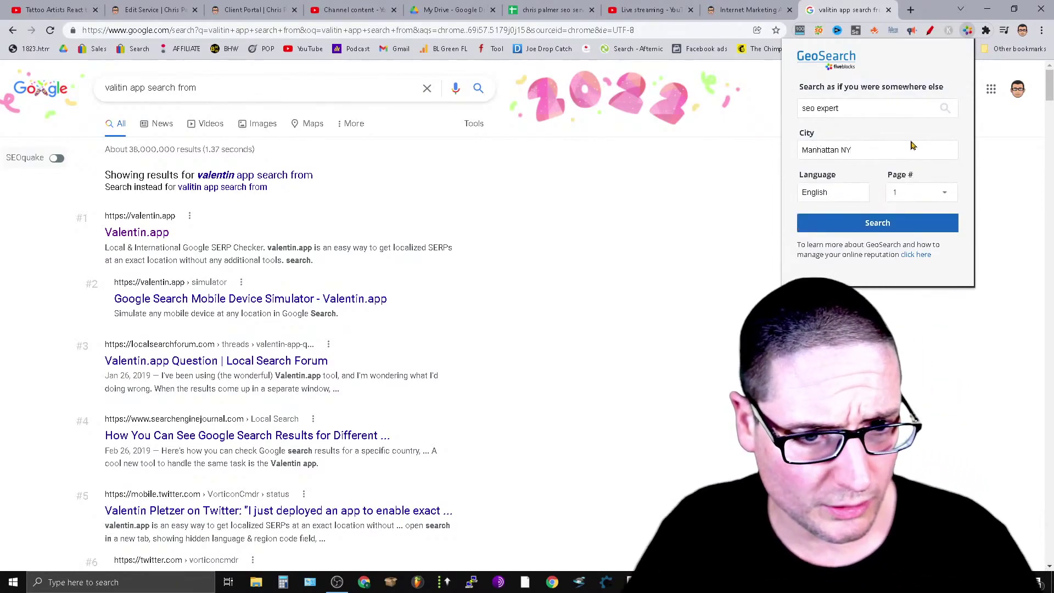
click(871, 227)
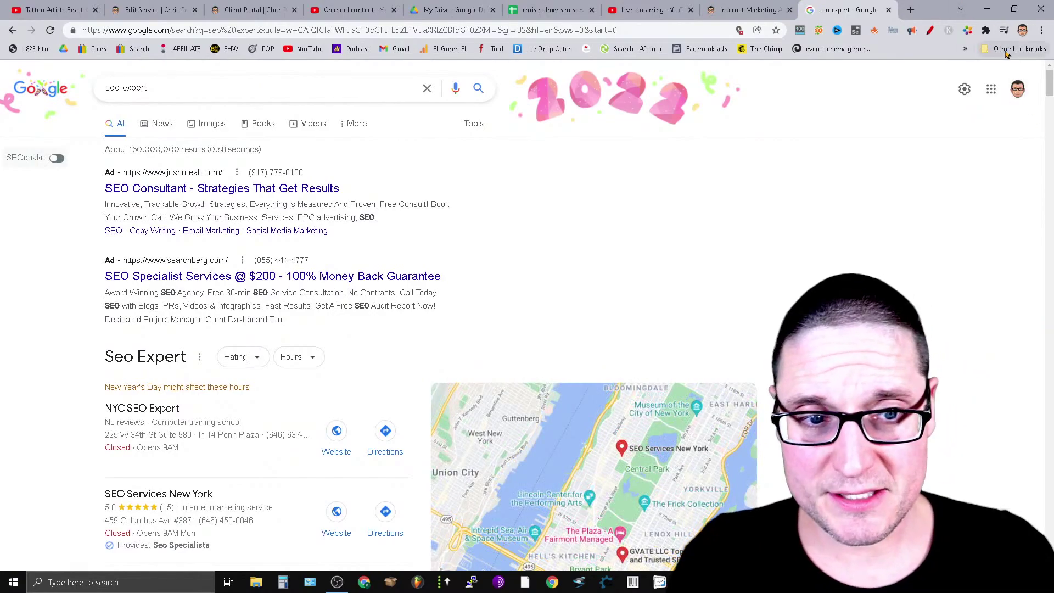
Check the results footer shows Manhattan, New York, NY, then open a new blank tab.
drag(1048, 83, 1048, 556)
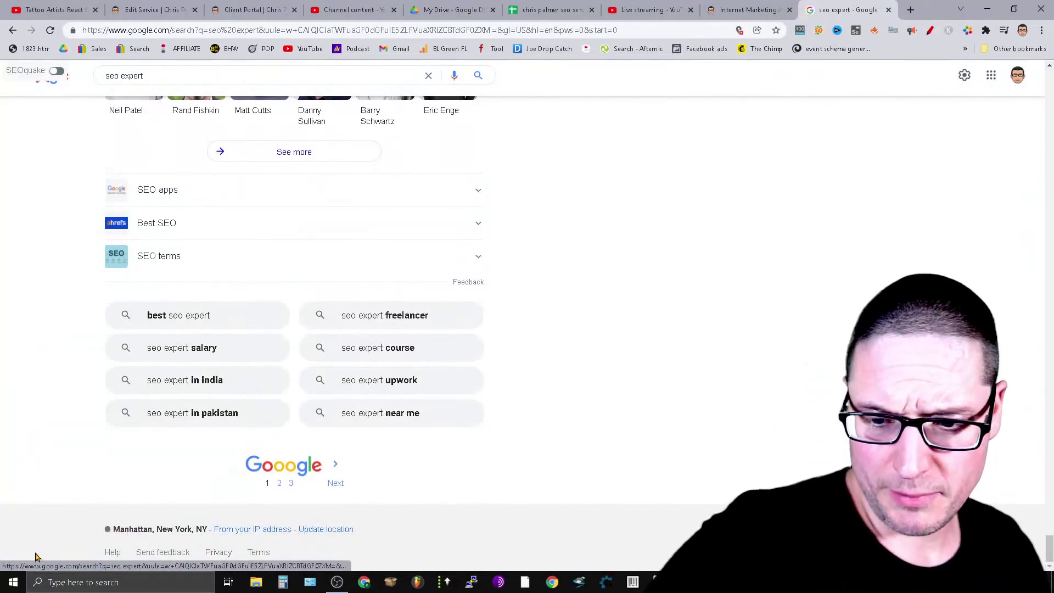
click(147, 536)
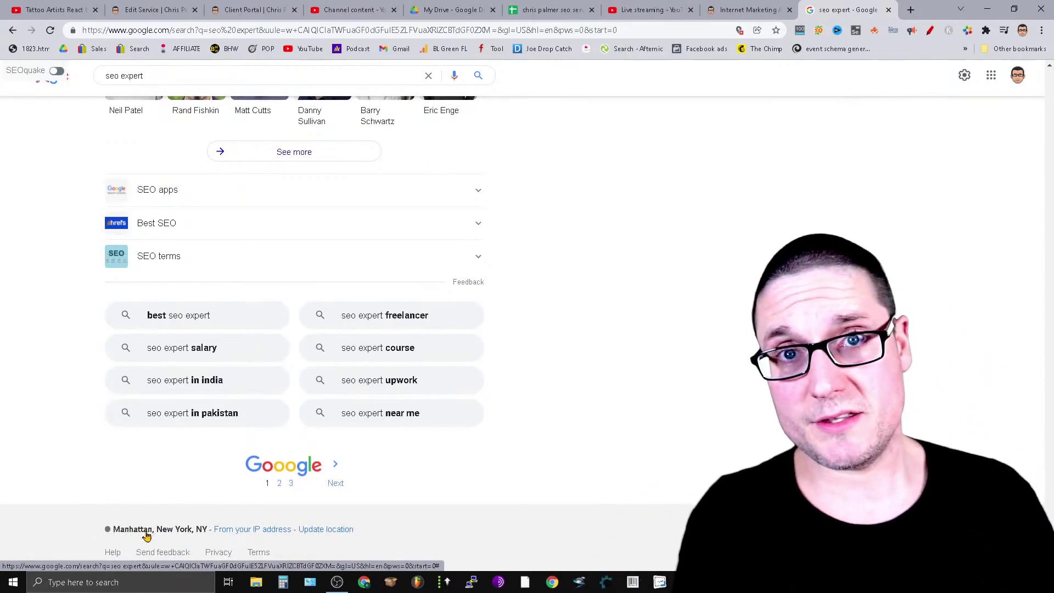
click(147, 536)
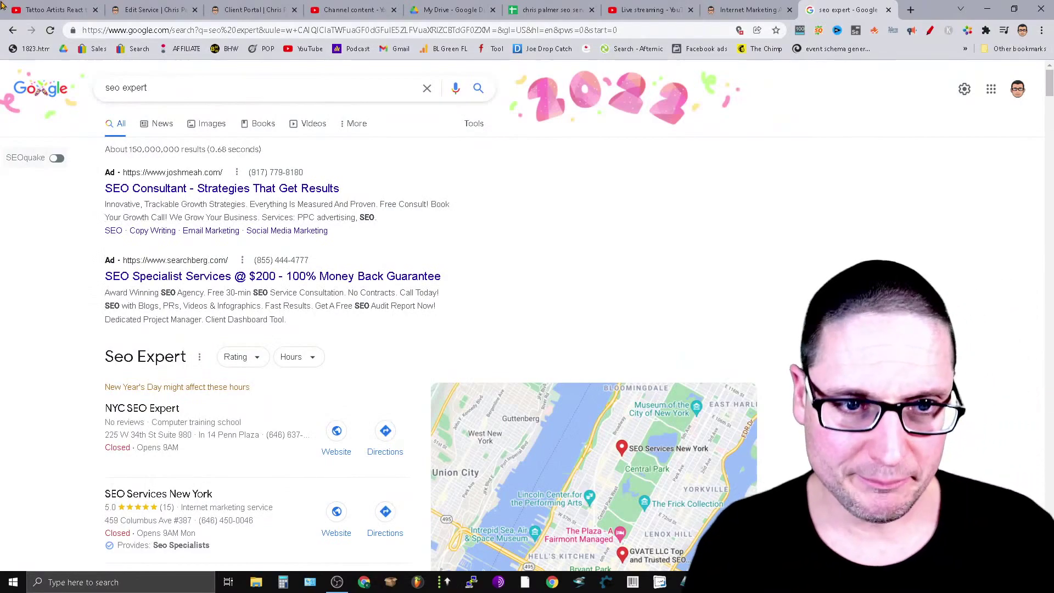
click(910, 9)
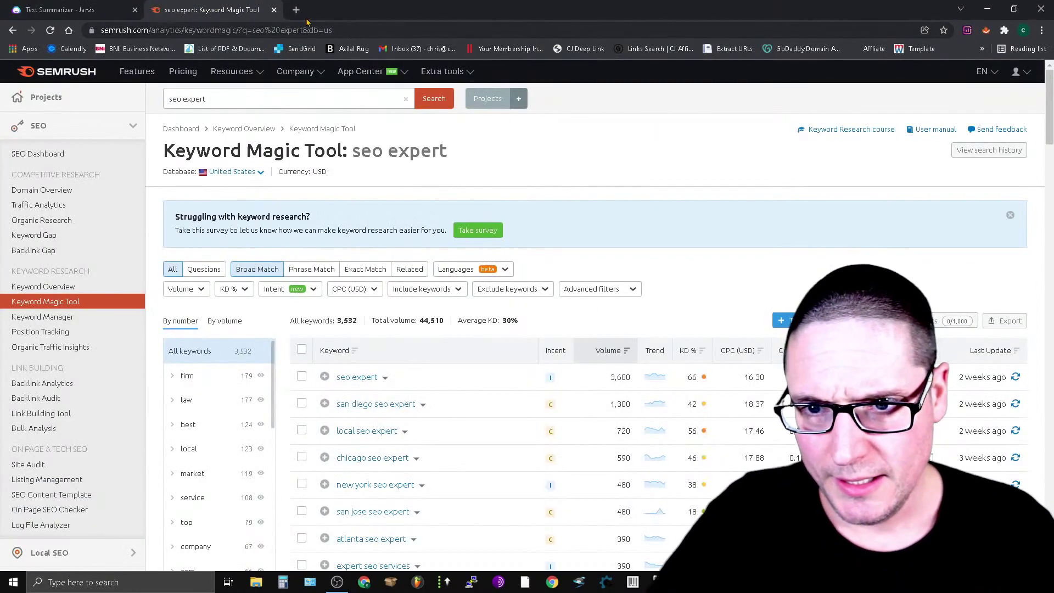
Go to localfalcon.com in a new tab.
click(296, 10)
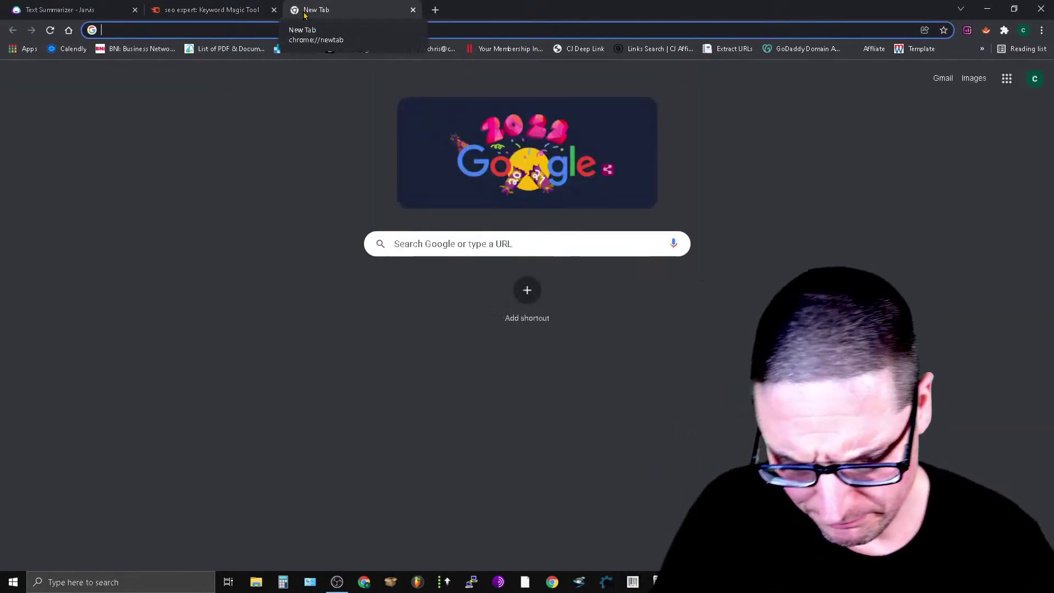
text(l)
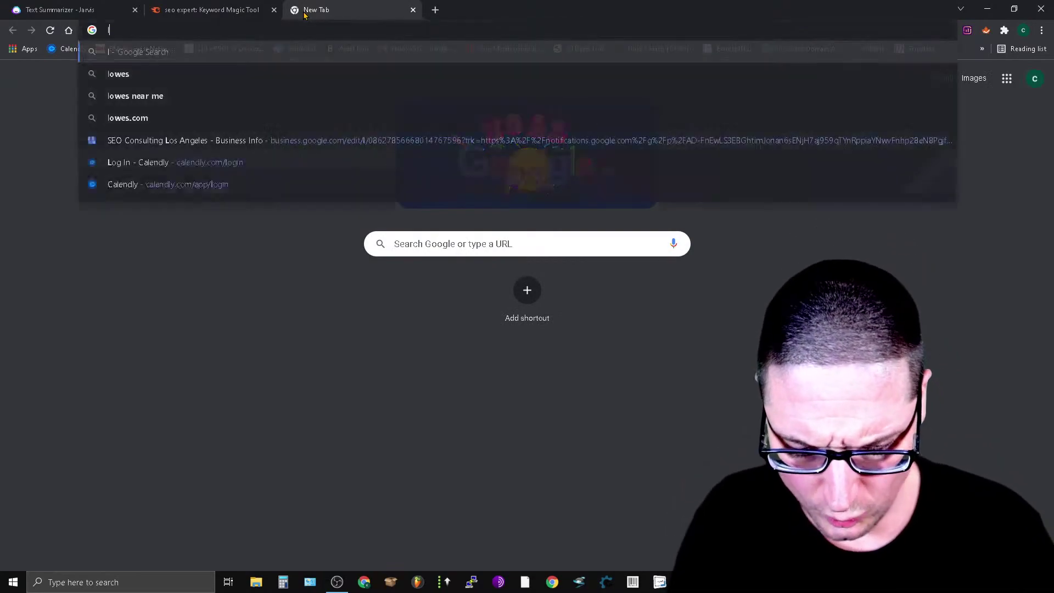
text(ocalfalcon.com)
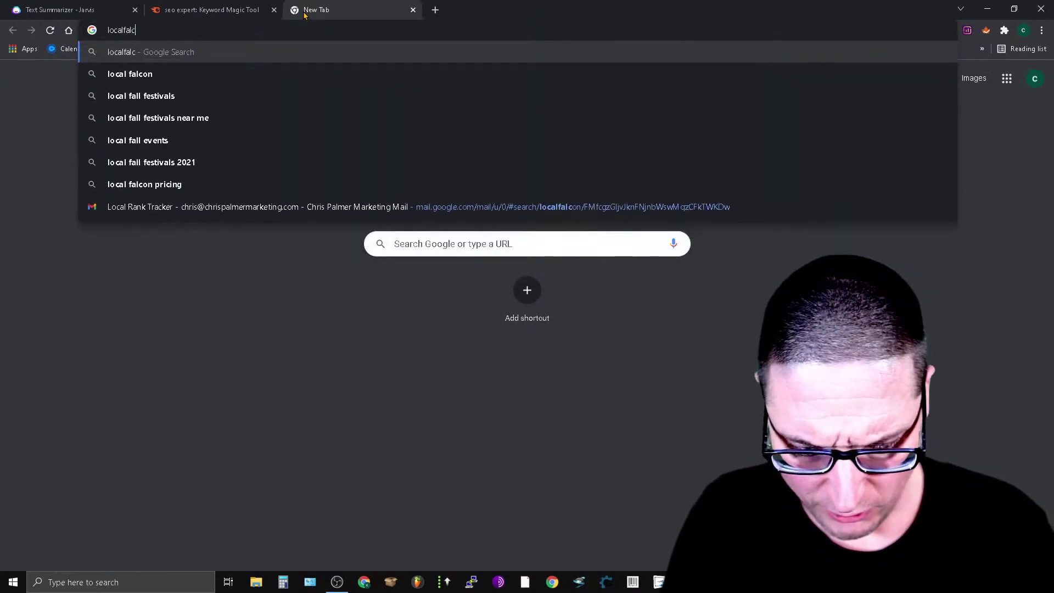
key(Return)
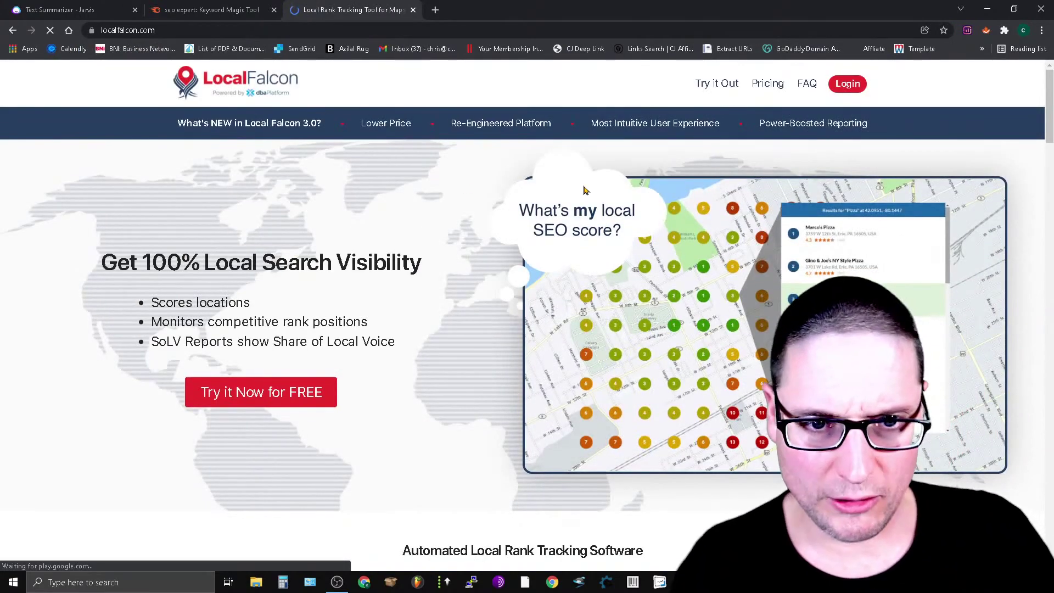
Visit the Local Falcon login page, then return to and scroll the home page.
click(848, 84)
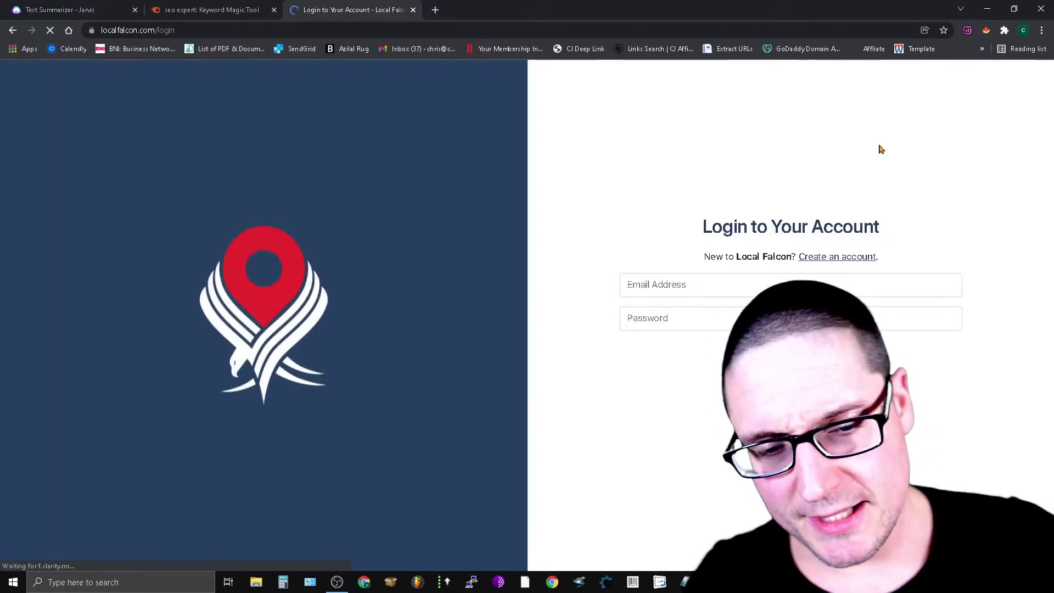
click(701, 285)
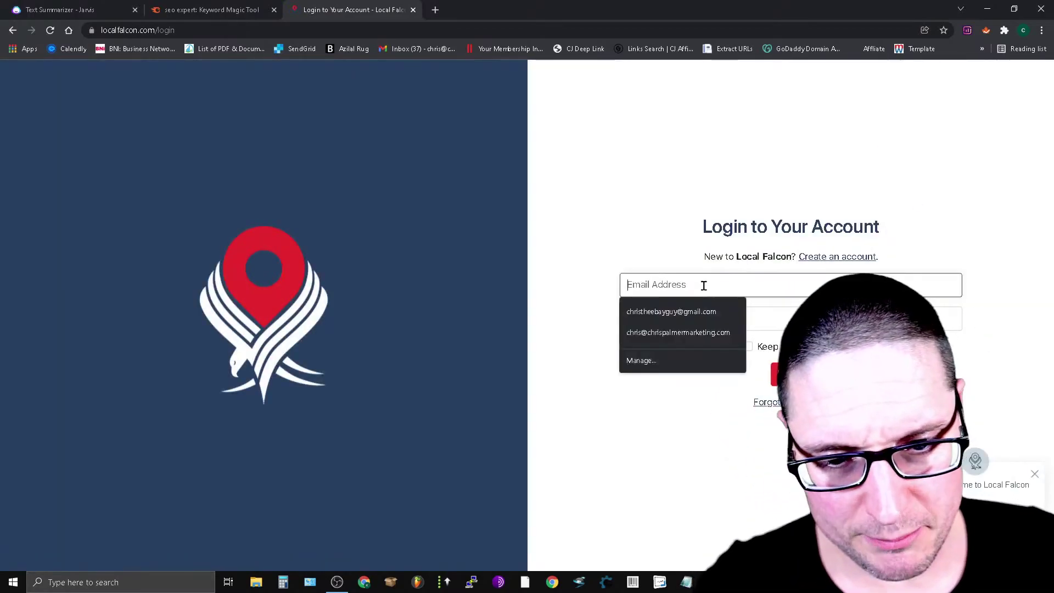
click(591, 442)
click(12, 31)
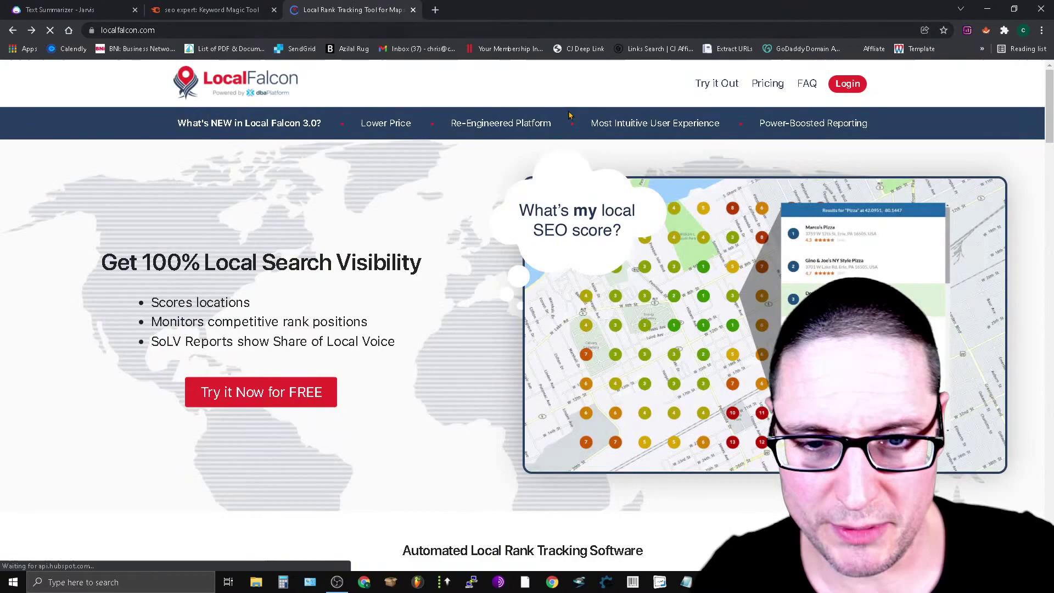
drag(1049, 104, 1050, 275)
scroll(996, 294, up, 5)
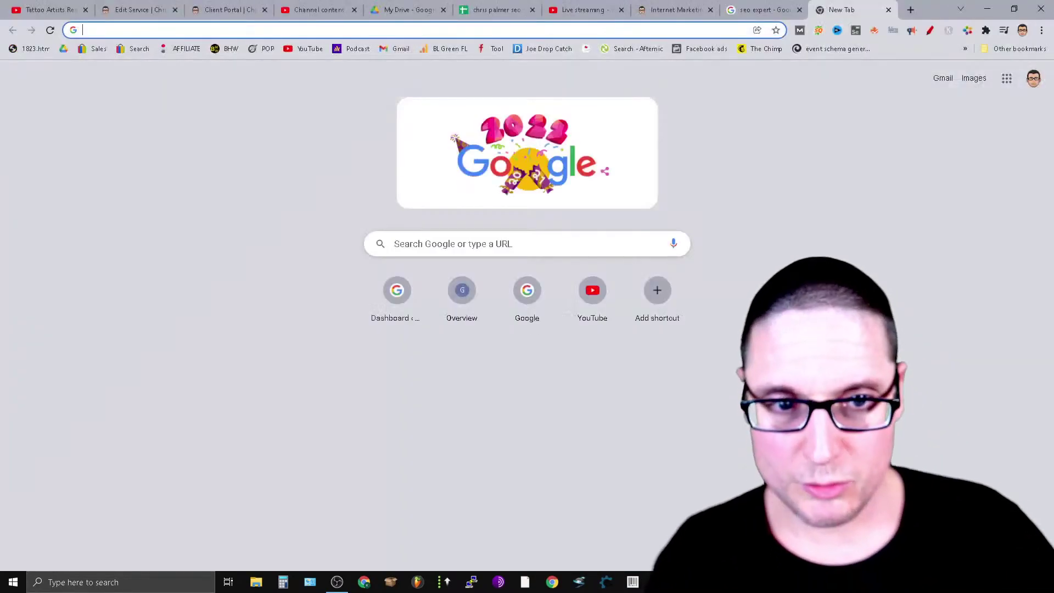
Run the GeoSearch 'seo expert' search from Manhattan NY and scroll through the map pack results.
click(969, 31)
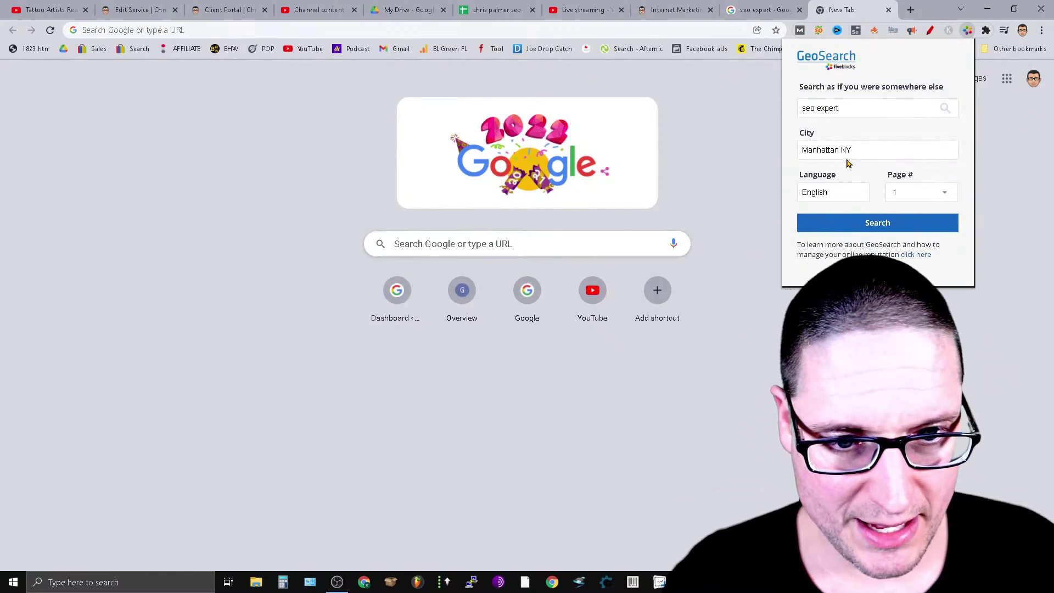
click(887, 227)
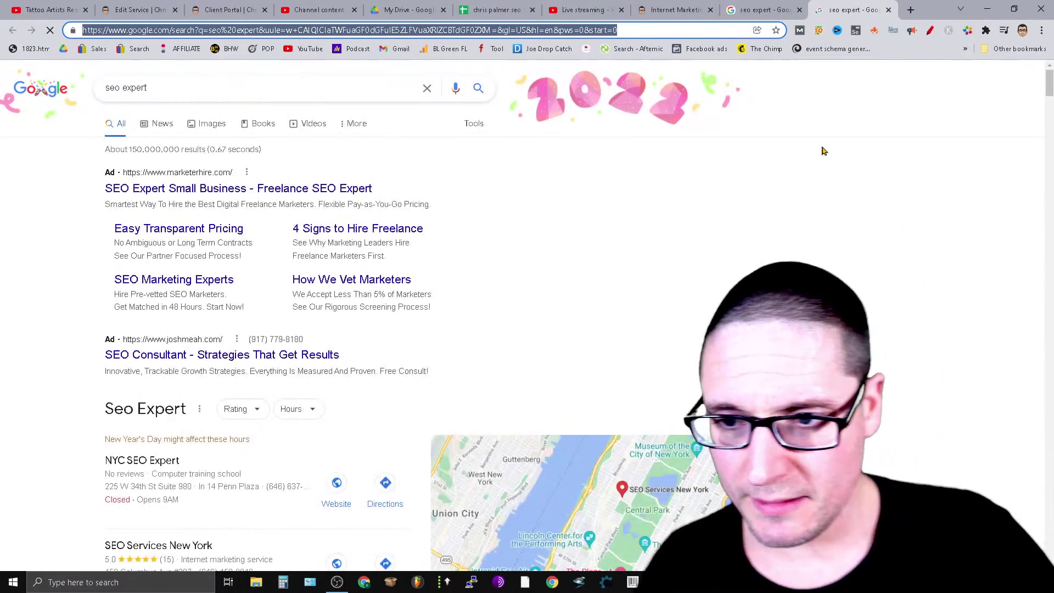
scroll(527, 296, down, 20)
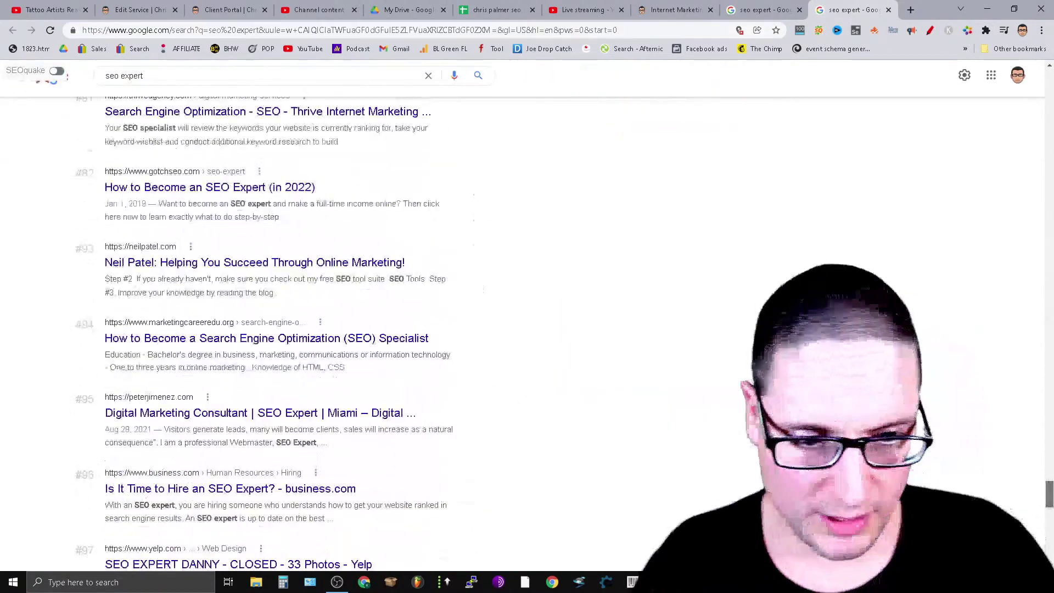
scroll(297, 296, up, 10)
scroll(297, 296, down, 10)
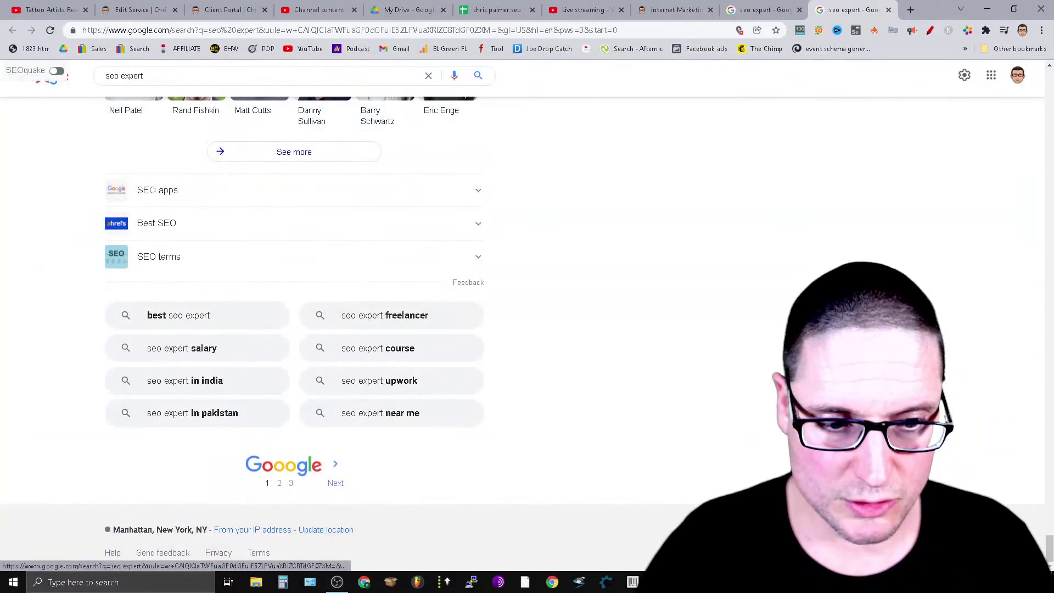
drag(1049, 546, 1037, 97)
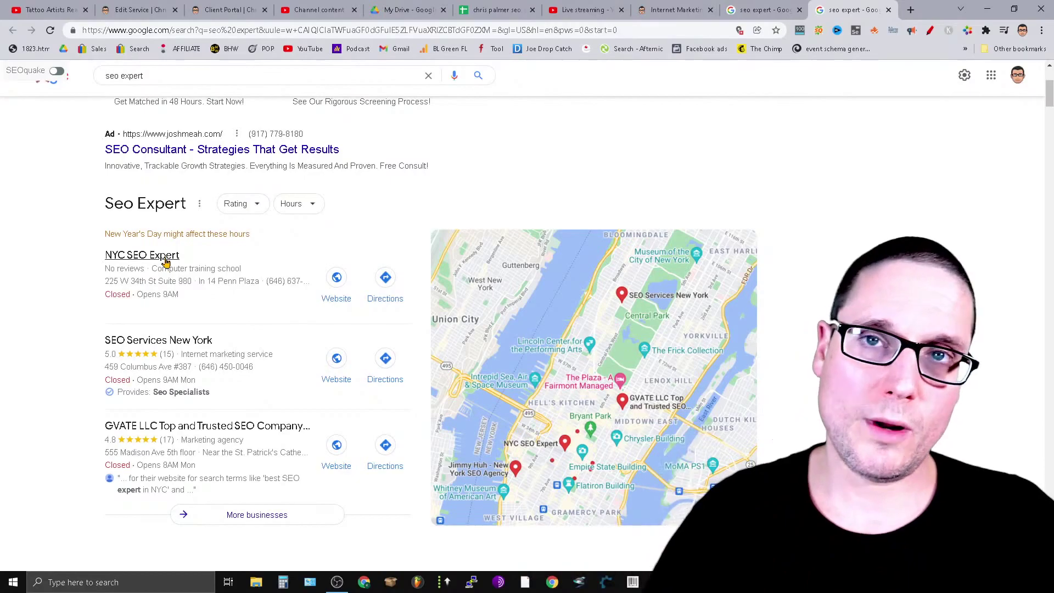
Open the NYC SEO Expert map listing to view its categories, Place ID and CID.
click(166, 258)
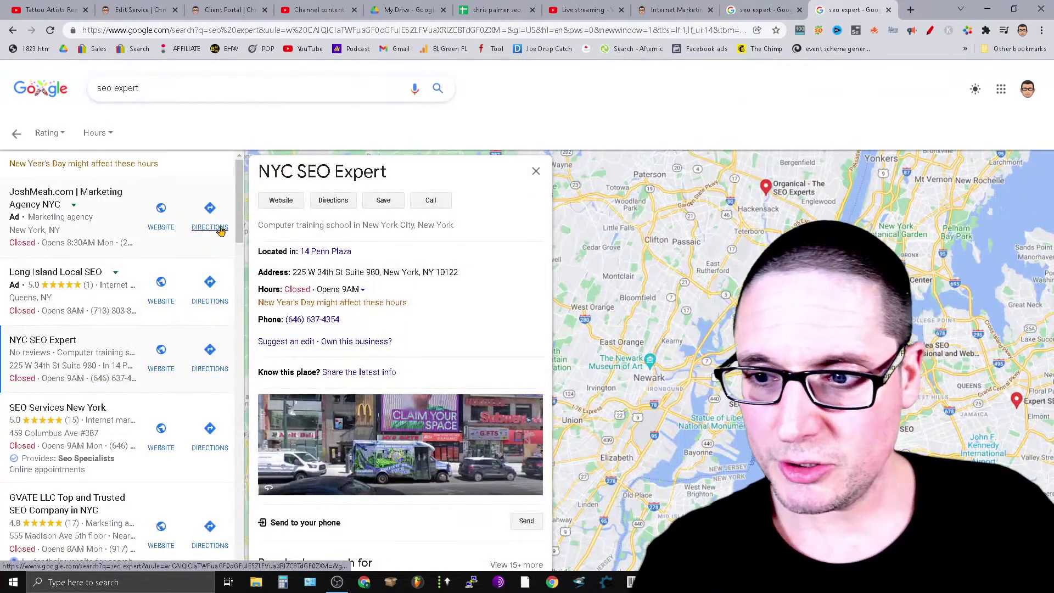
drag(237, 186, 241, 504)
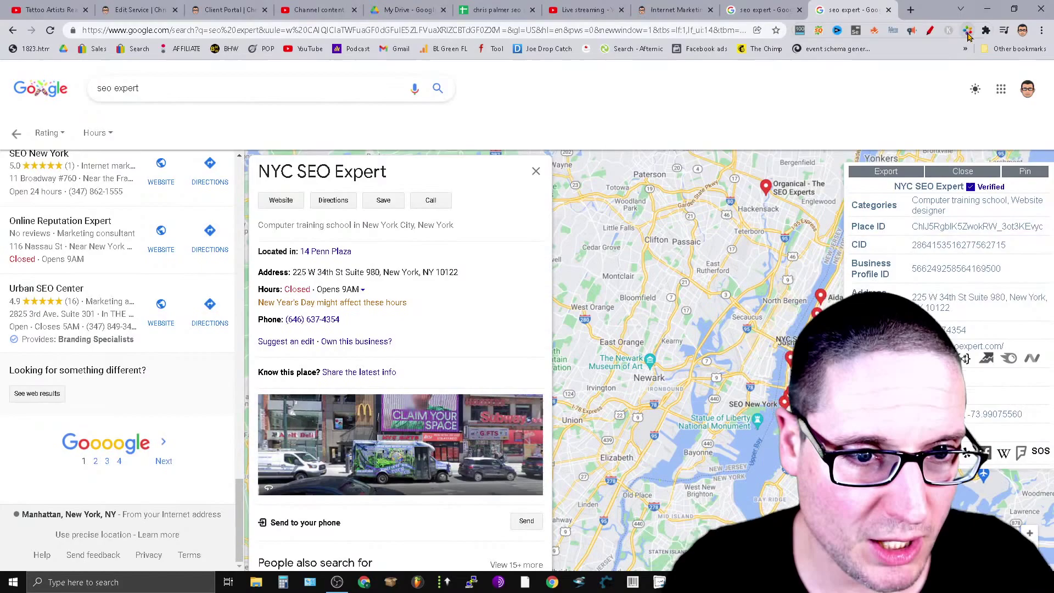
click(967, 30)
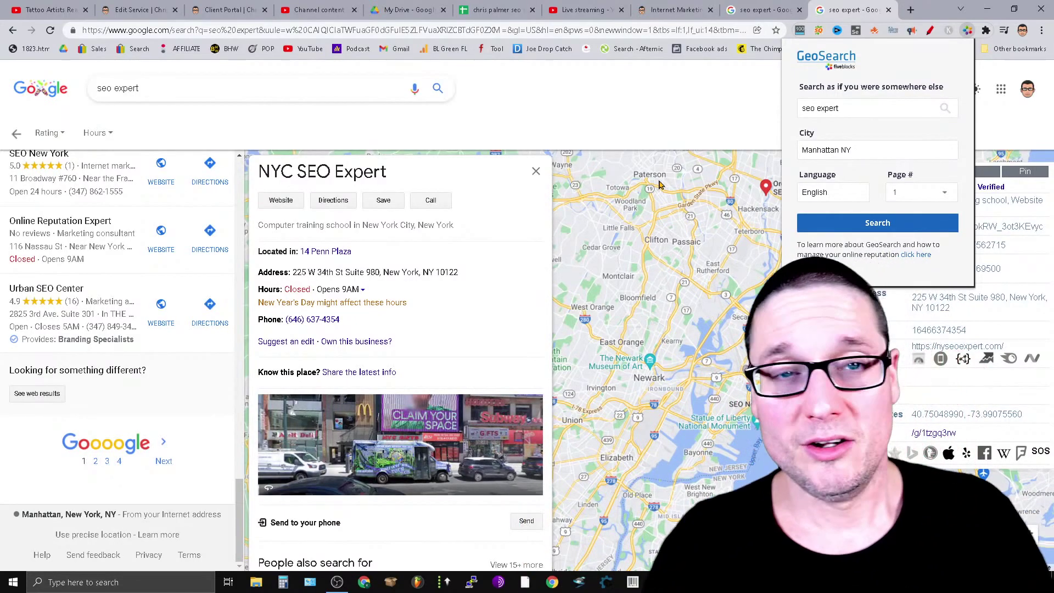
click(690, 113)
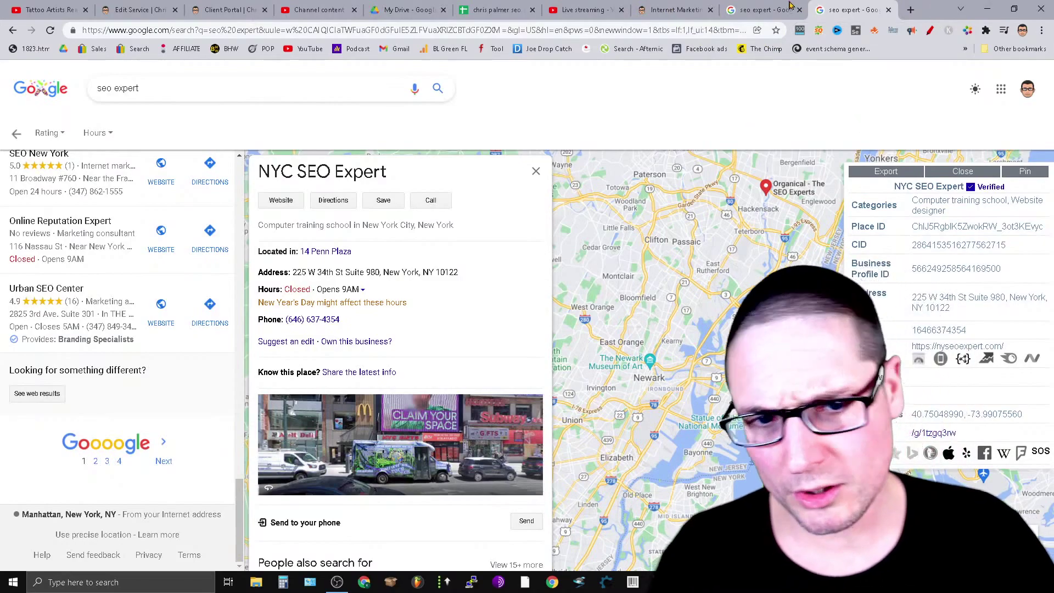
Clear the 'seo expert' query on the previous results tab and switch Keywords Everywhere on.
click(761, 7)
drag(217, 90, 28, 127)
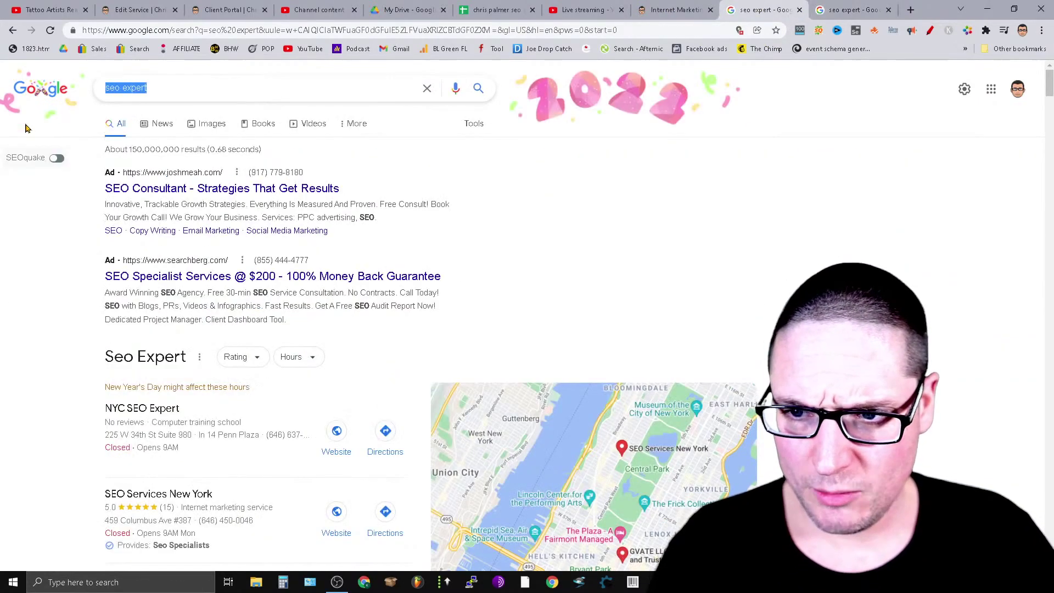
key(BackSpace)
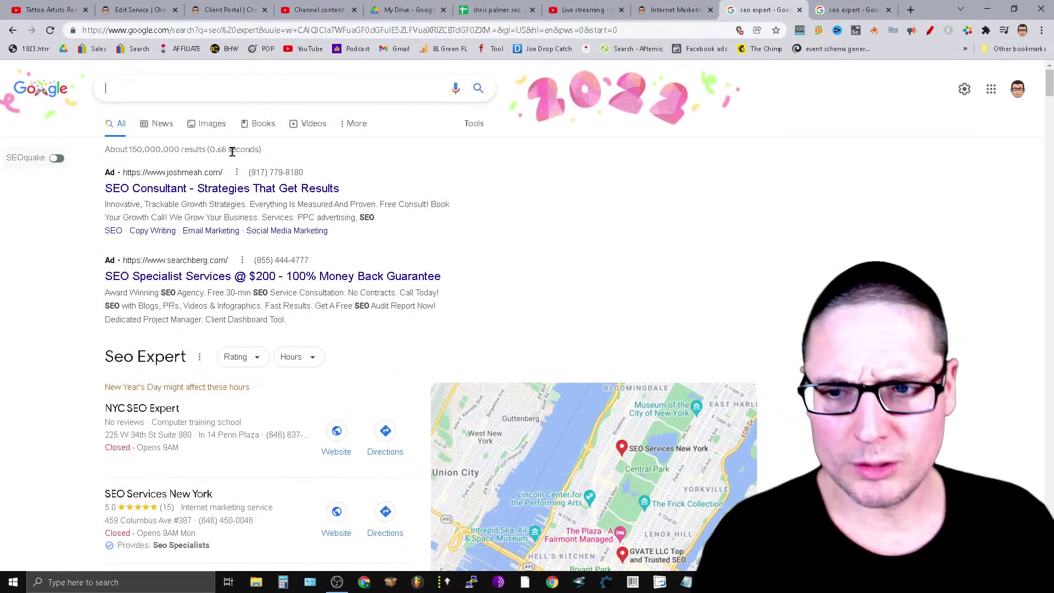
click(948, 31)
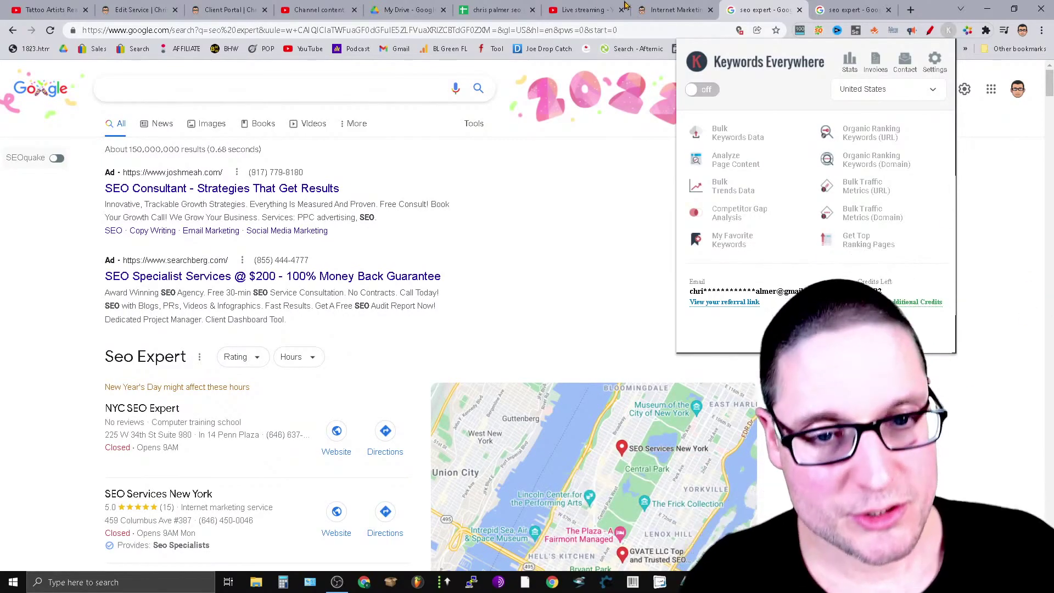
click(707, 92)
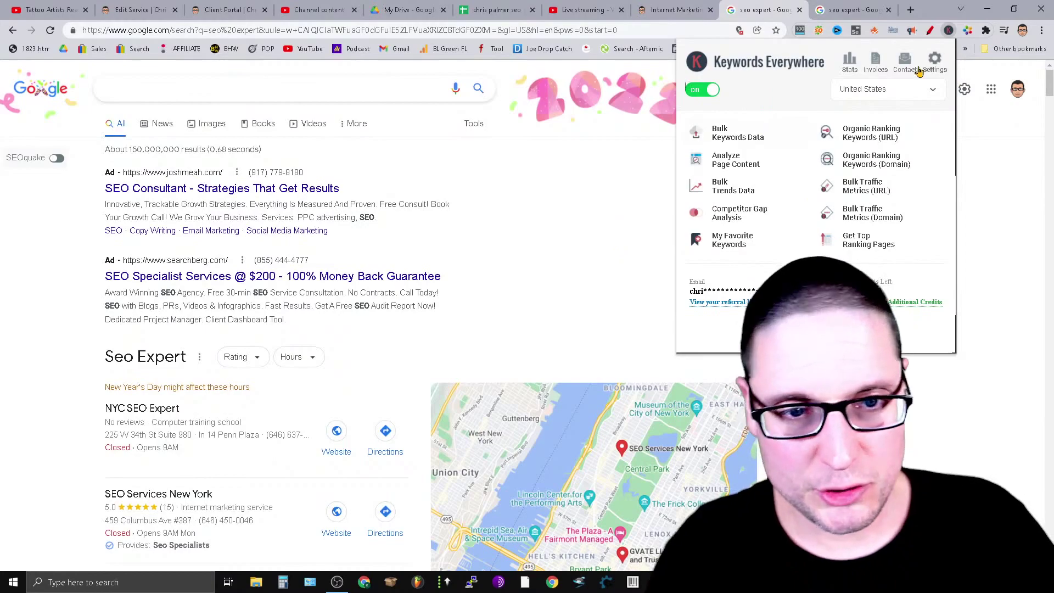
Look through the Keywords Everywhere settings, then close the options tab to return to the 'seo expert' results.
click(935, 70)
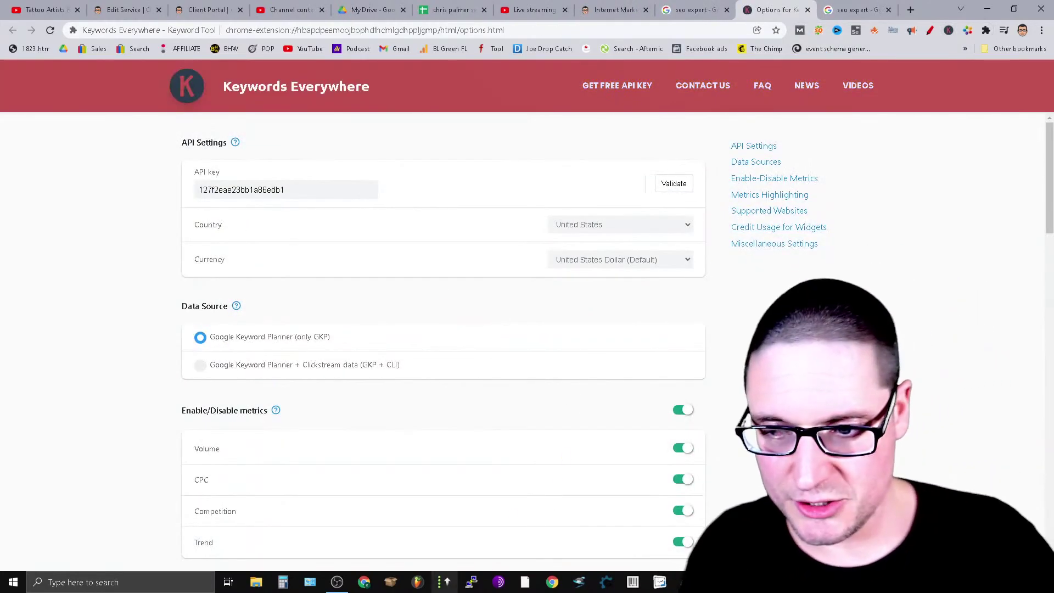
scroll(735, 396, down, 6)
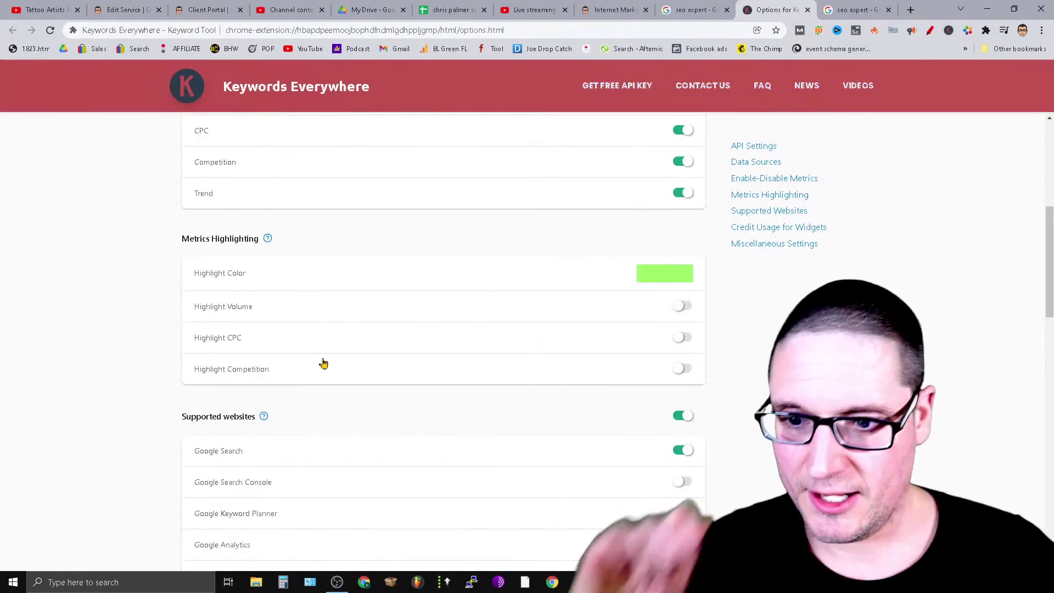
scroll(939, 333, down, 3)
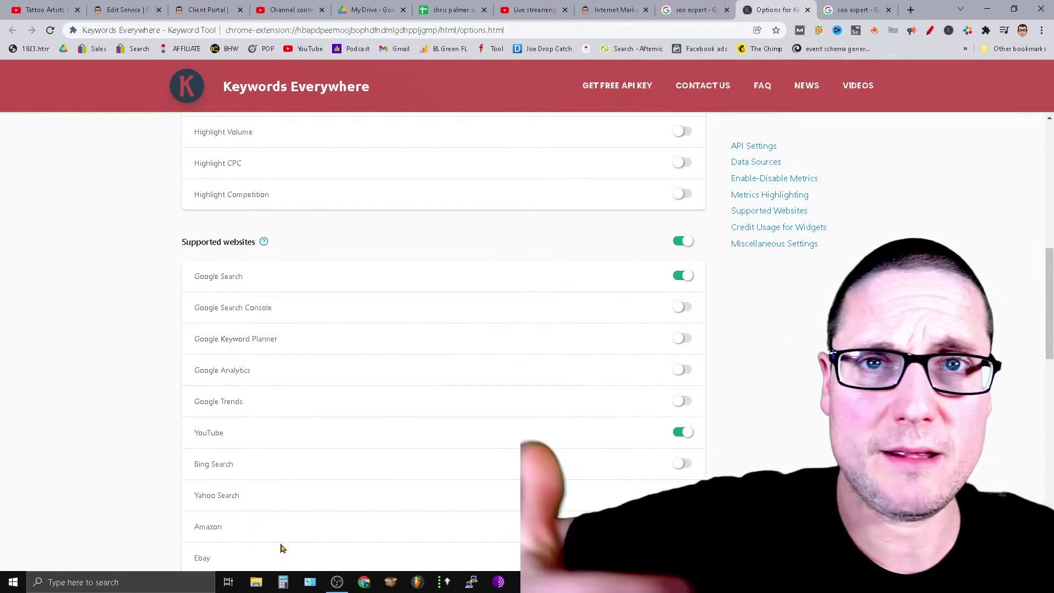
scroll(931, 430, up, 12)
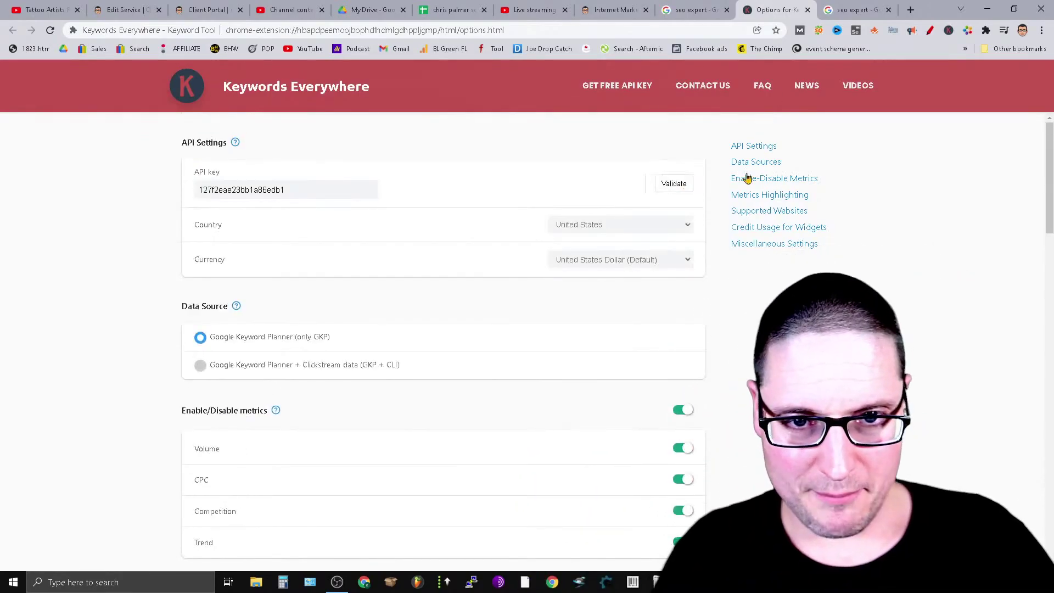
click(808, 11)
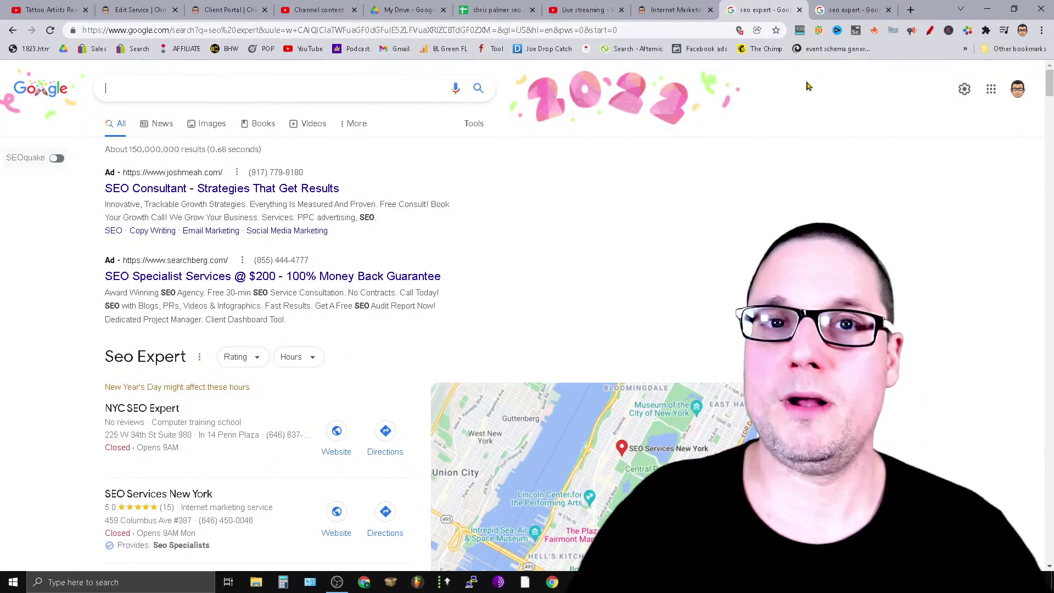
Search Google for 'seo consulting' to show 4,400/mo volume, $34.28 CPC and related-keyword lists.
click(949, 31)
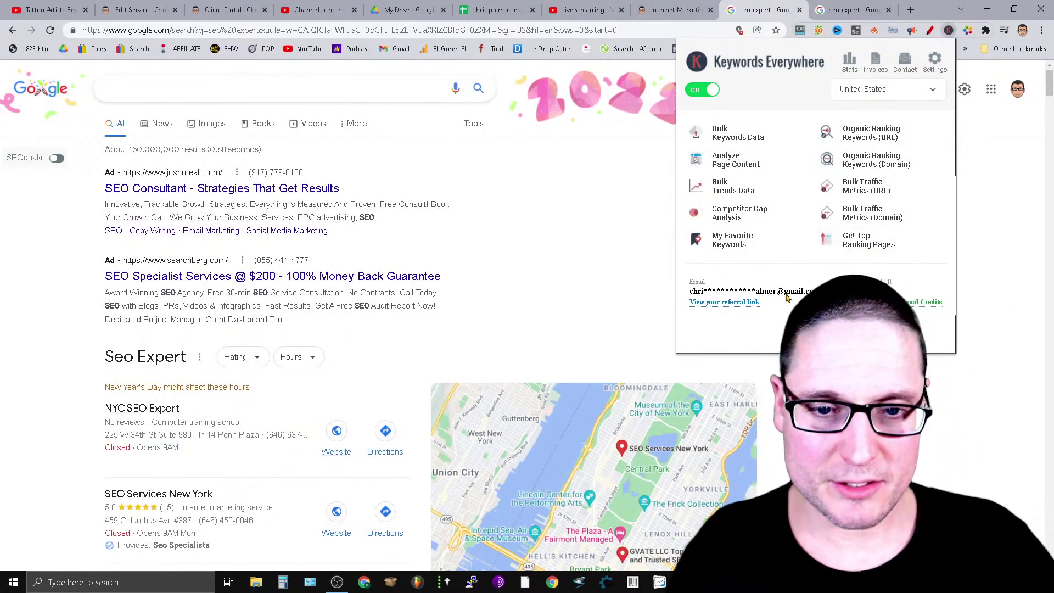
click(190, 91)
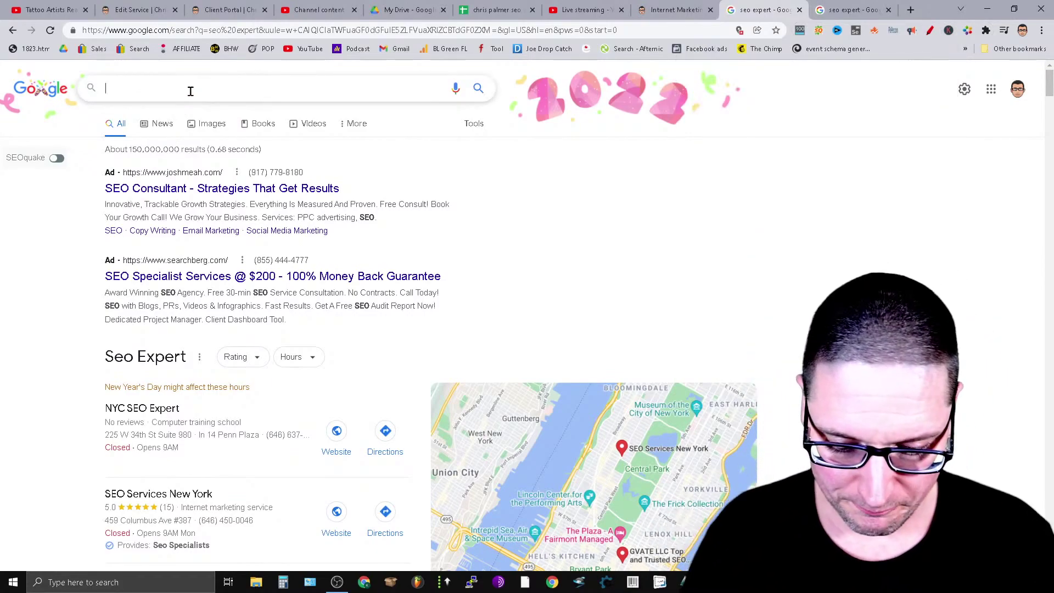
text(seo)
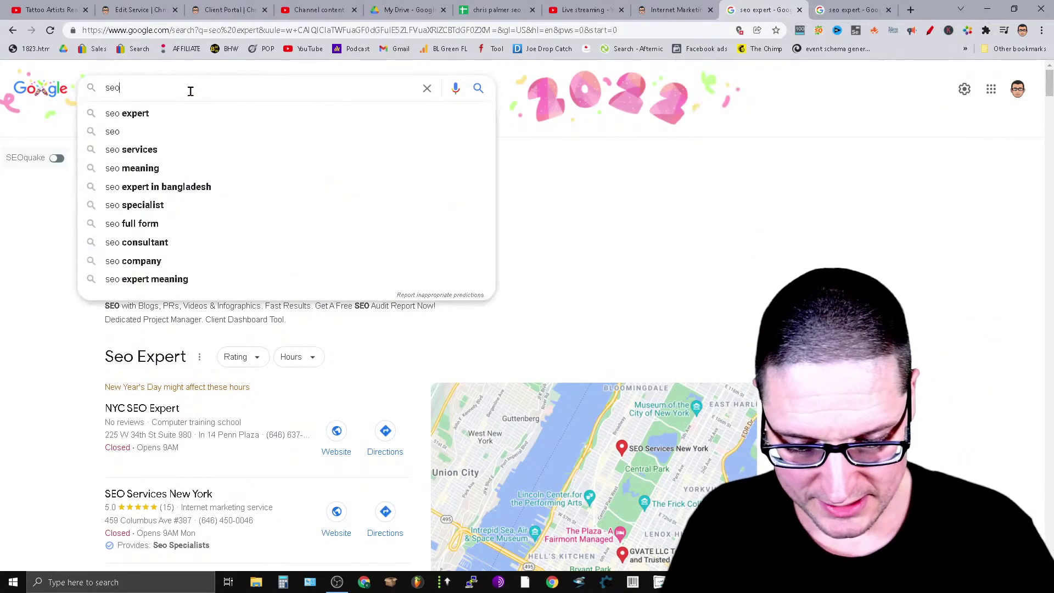
key(BackSpace)
key(BackSpace)
key(BackSpace)
text(s)
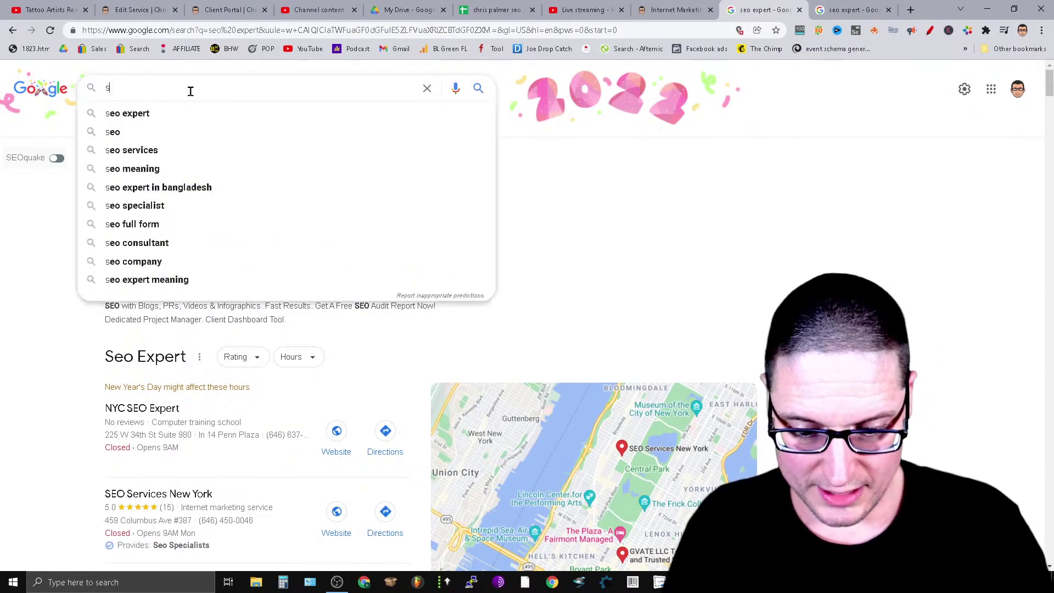
text(eo consuklting)
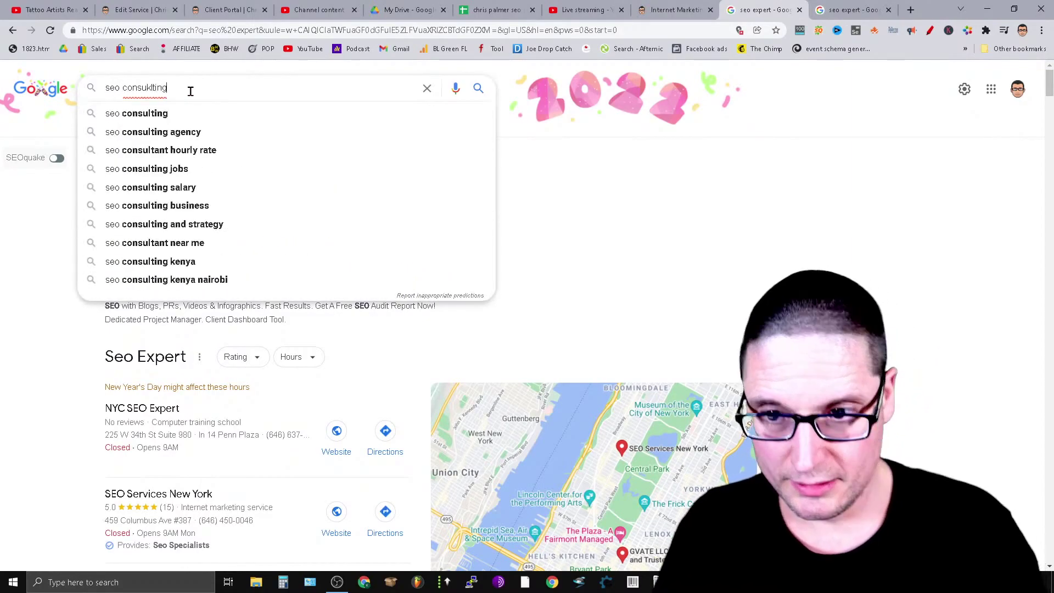
key(BackSpace)
key(BackSpace)
key(BackSpace)
key(BackSpace)
key(BackSpace)
key(BackSpace)
key(BackSpace)
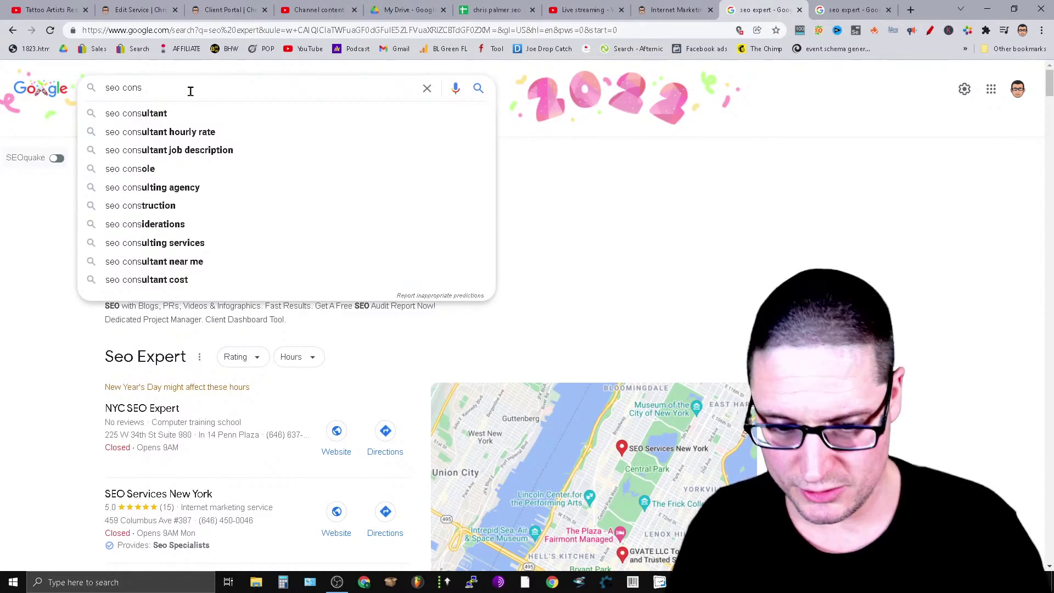
text(ulting)
key(Return)
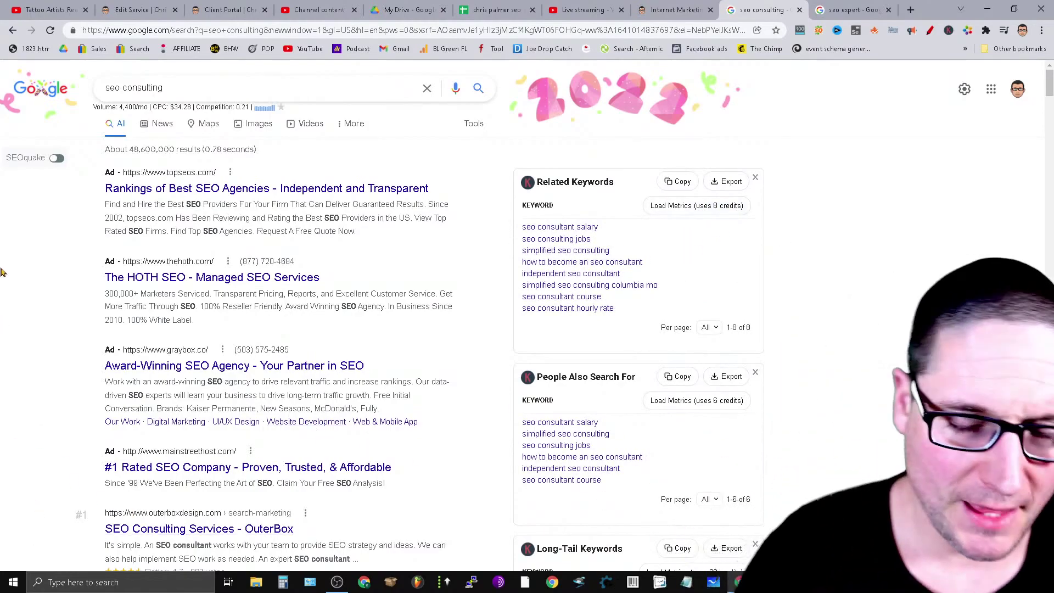
Highlight the 'seo consulting' query and toggle the Keywords Everywhere extension off.
drag(191, 92, 45, 115)
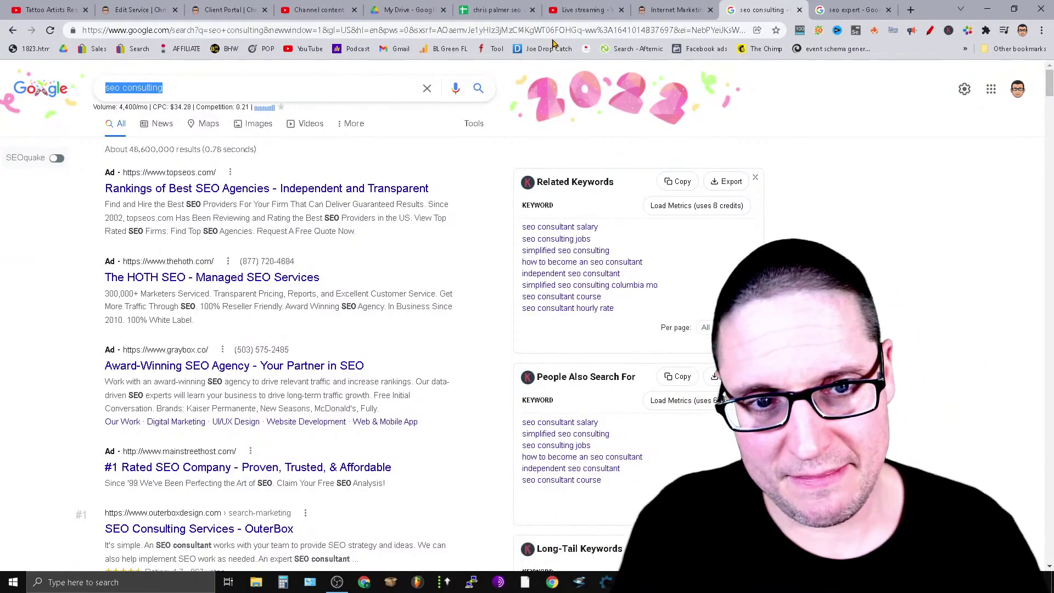
click(949, 30)
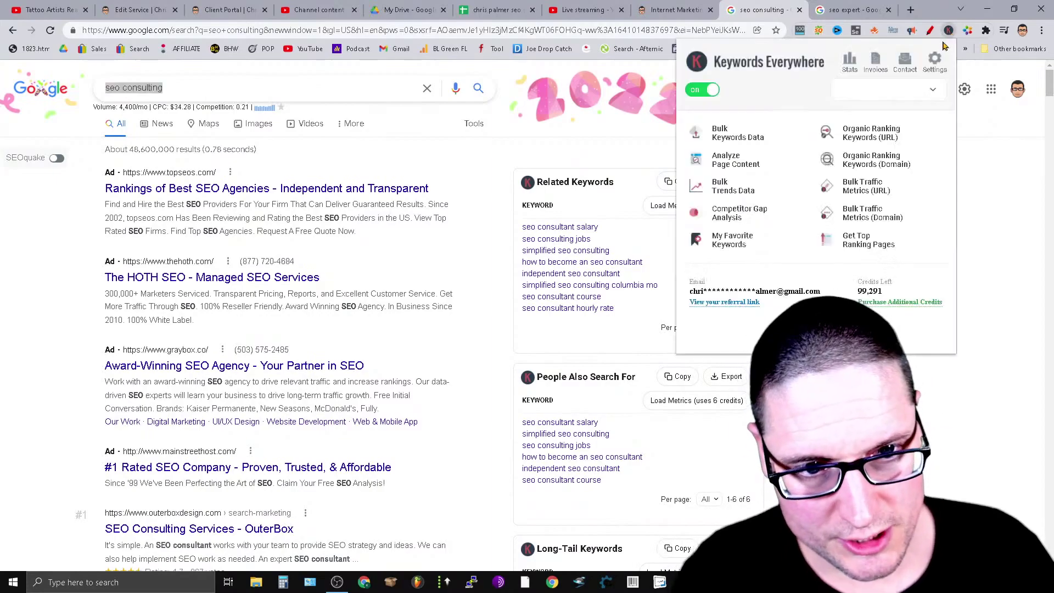
click(695, 90)
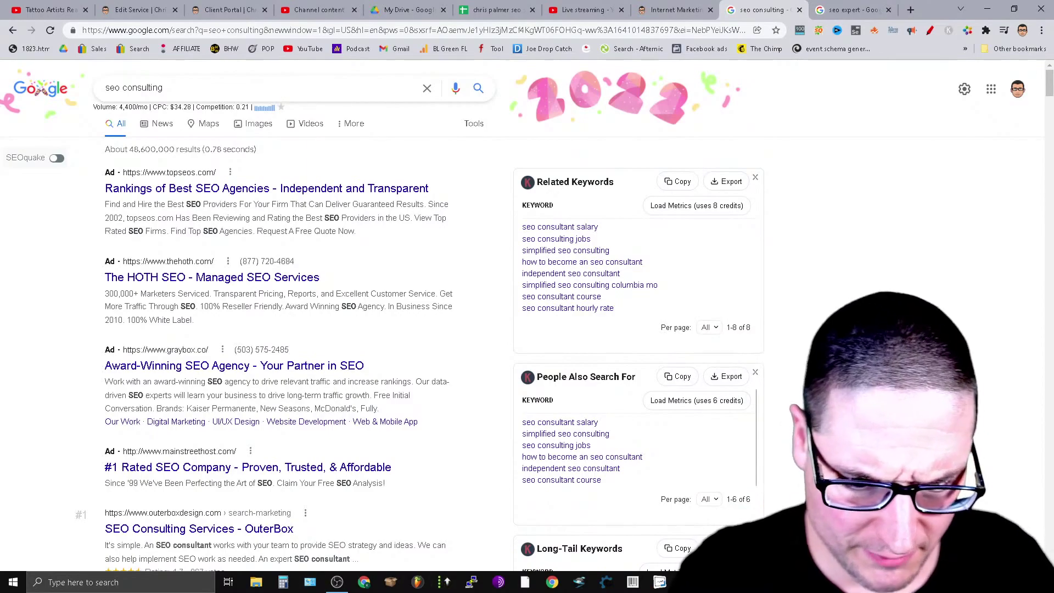
Add a whiteboard text box listing '1. seo extension by marketing syrup', 'SEO Quake', '3. SEM Rush', '4. Five Blocks'.
key(alt+Tab)
right_click(232, 98)
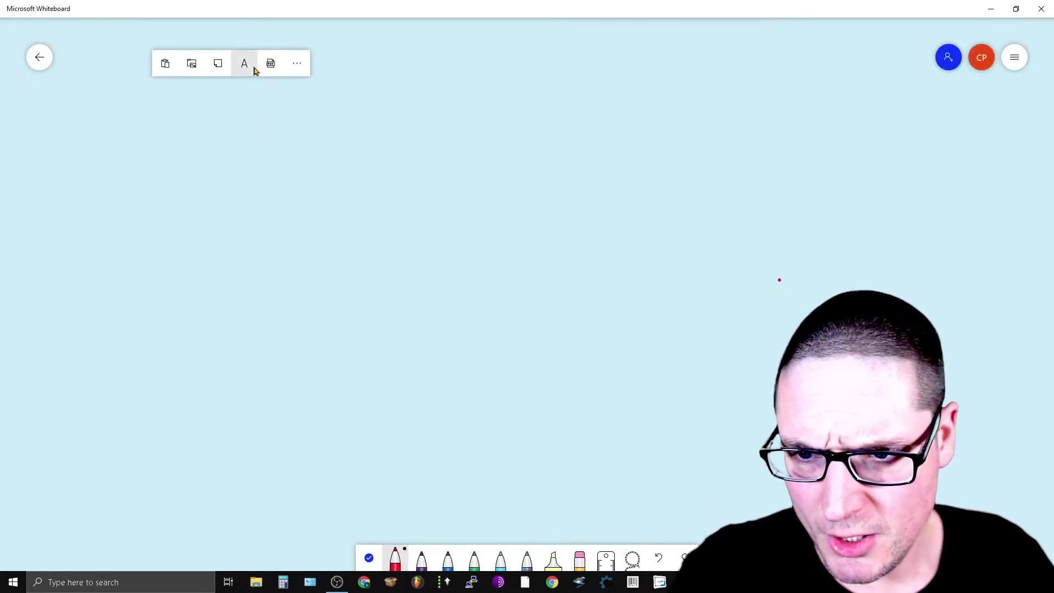
click(242, 62)
text(1. )
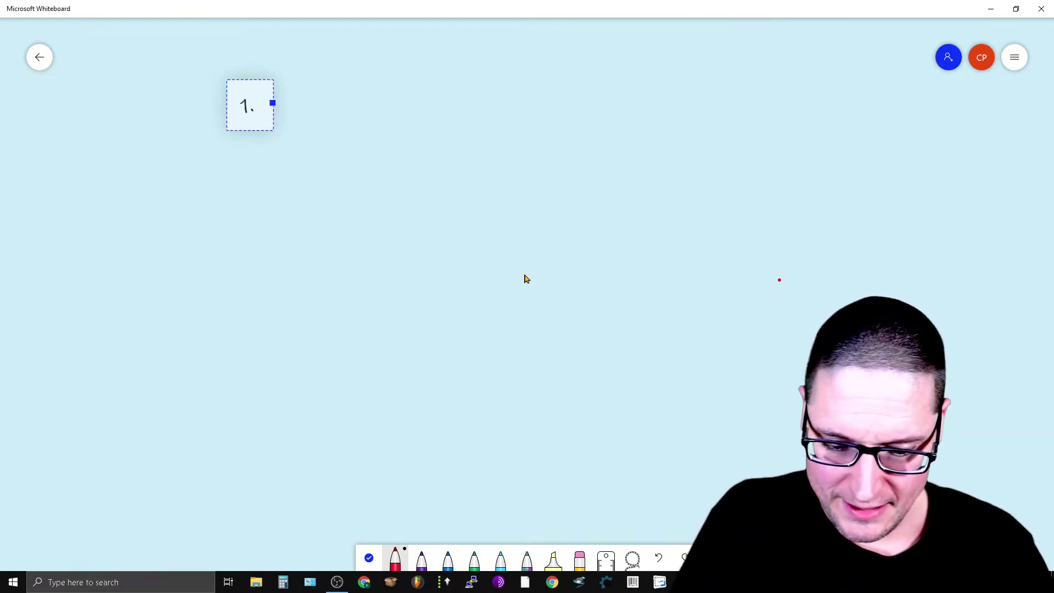
text(seo)
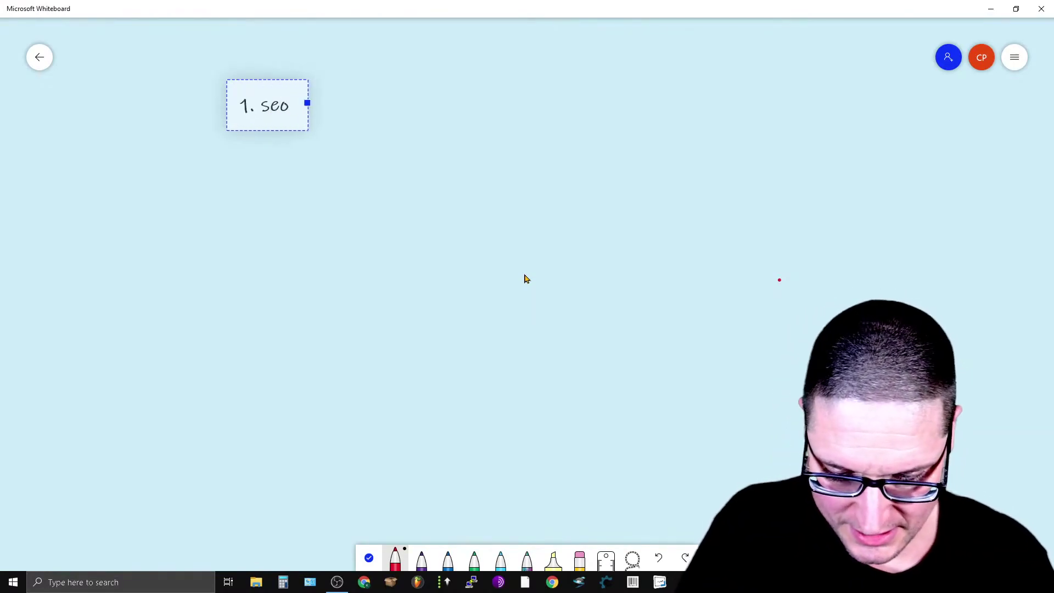
text( extension)
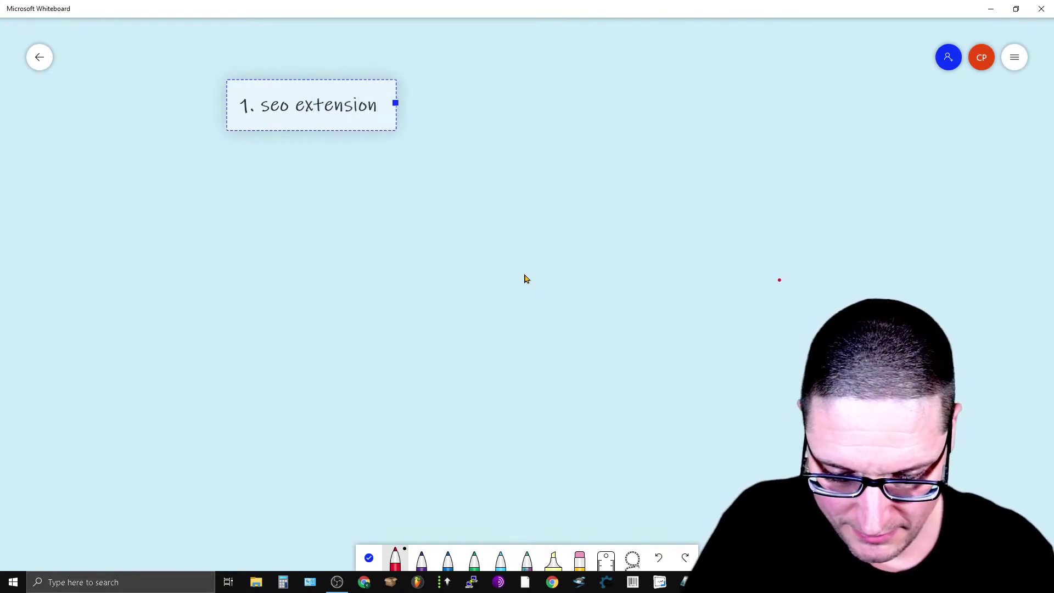
text( by marketing)
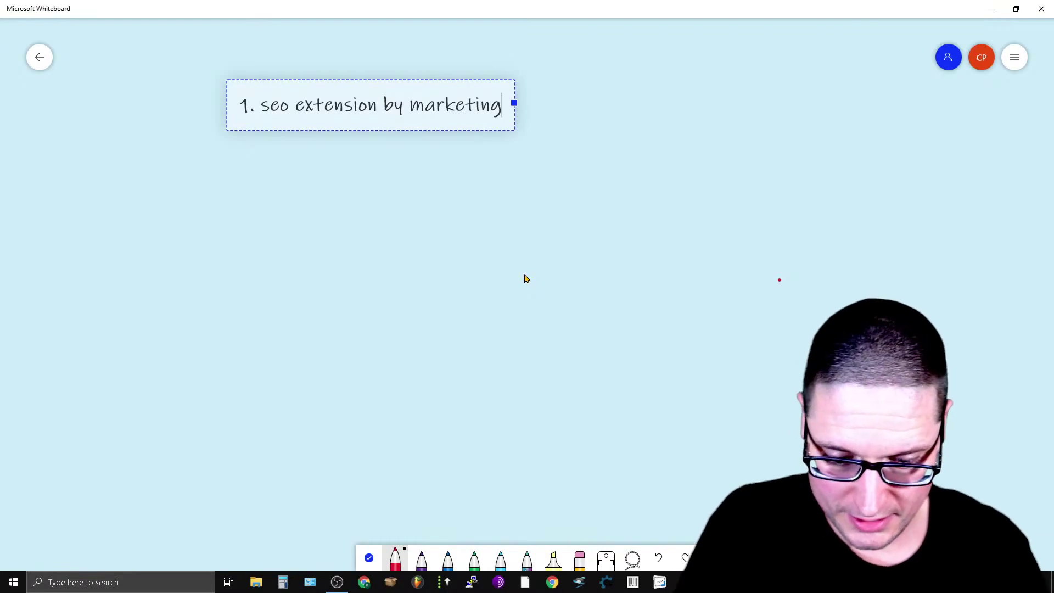
text( syrup)
key(Return)
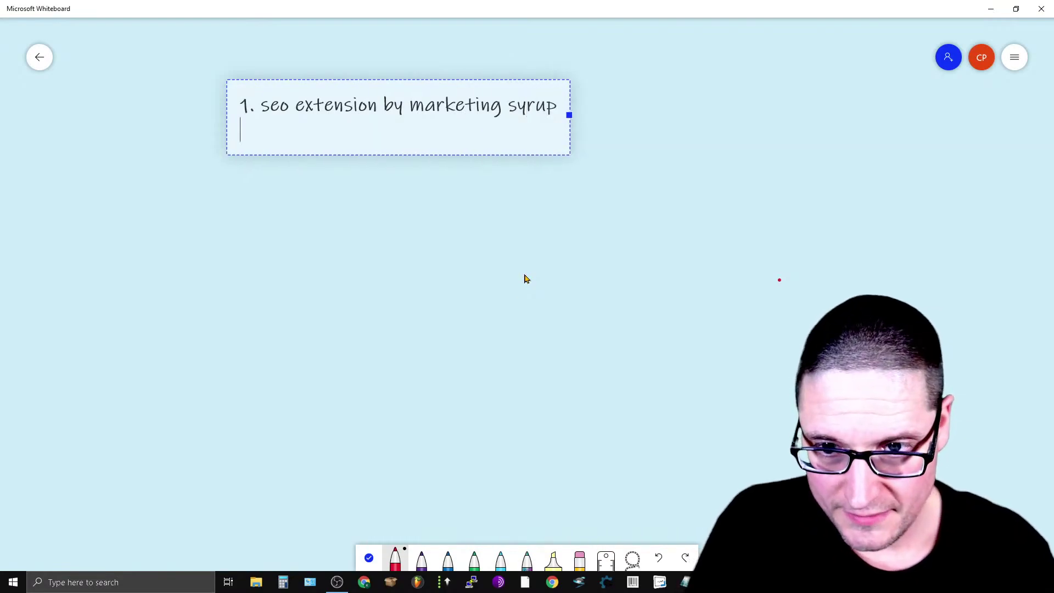
text(SEO )
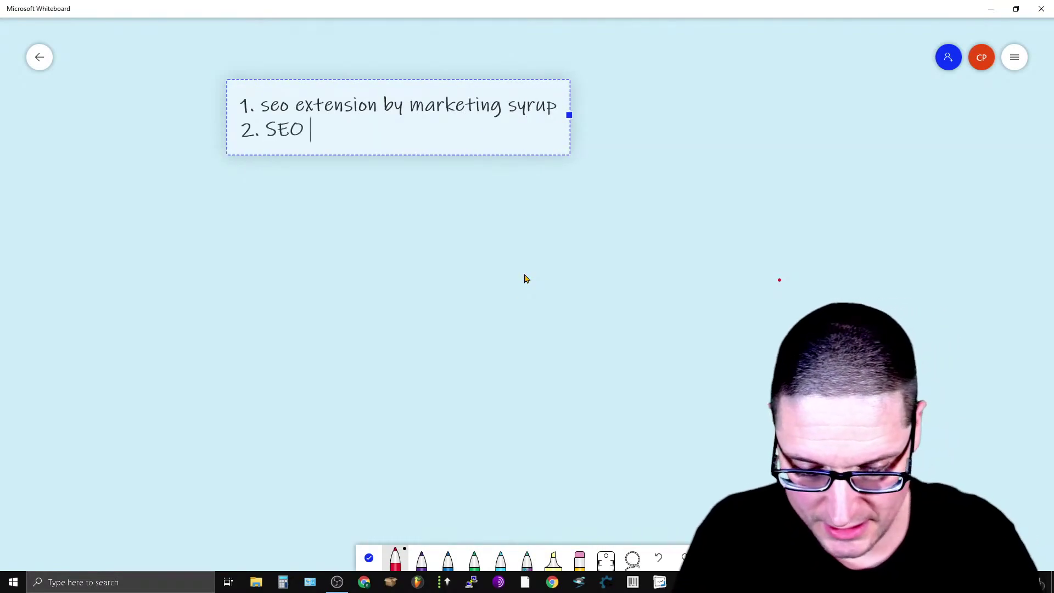
text(Quake)
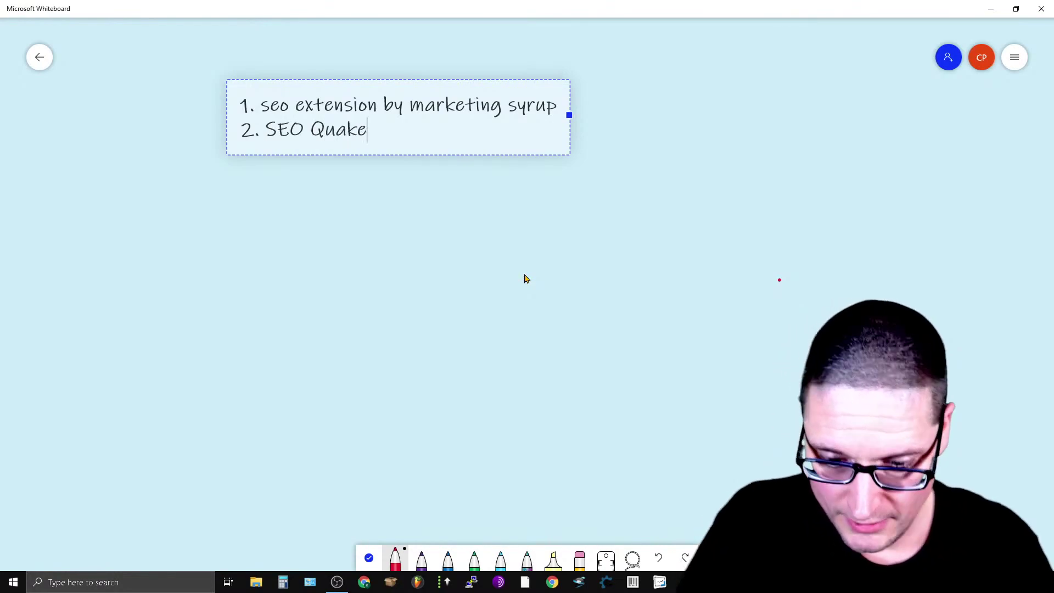
key(Return)
text(3. SEM Rush)
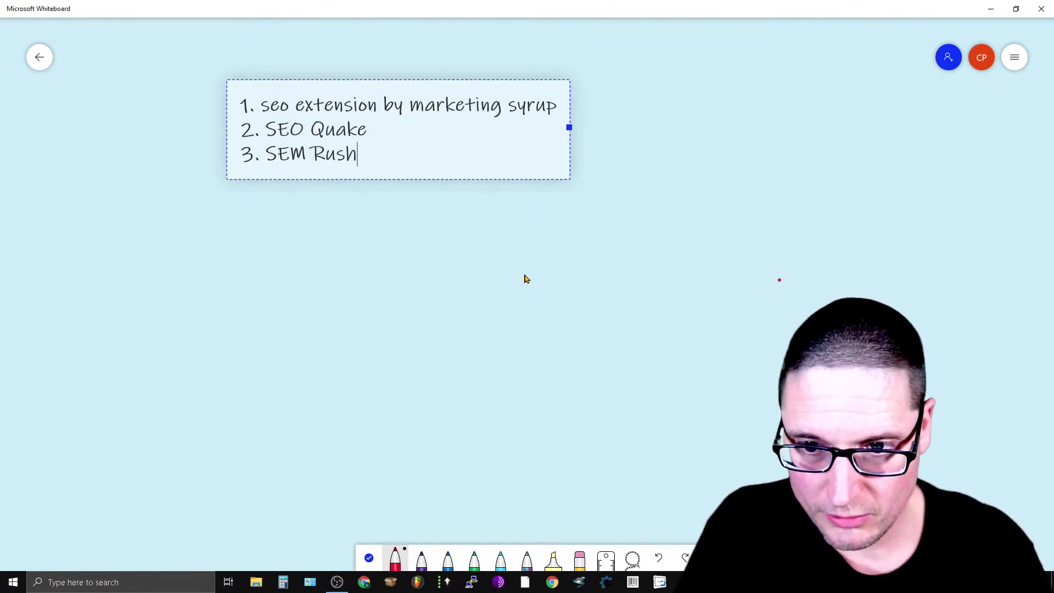
key(Return)
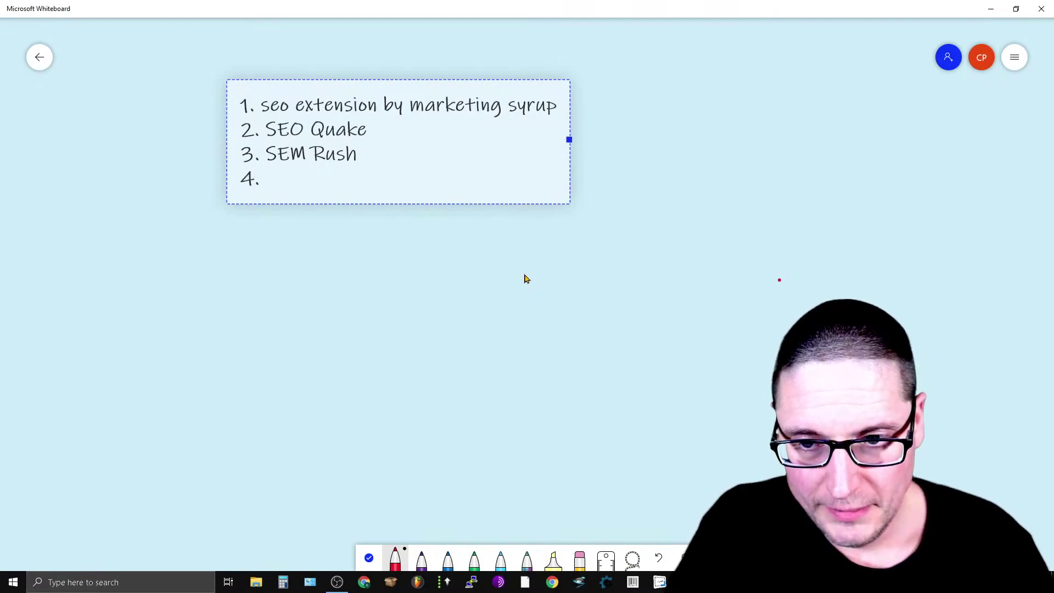
text(4.)
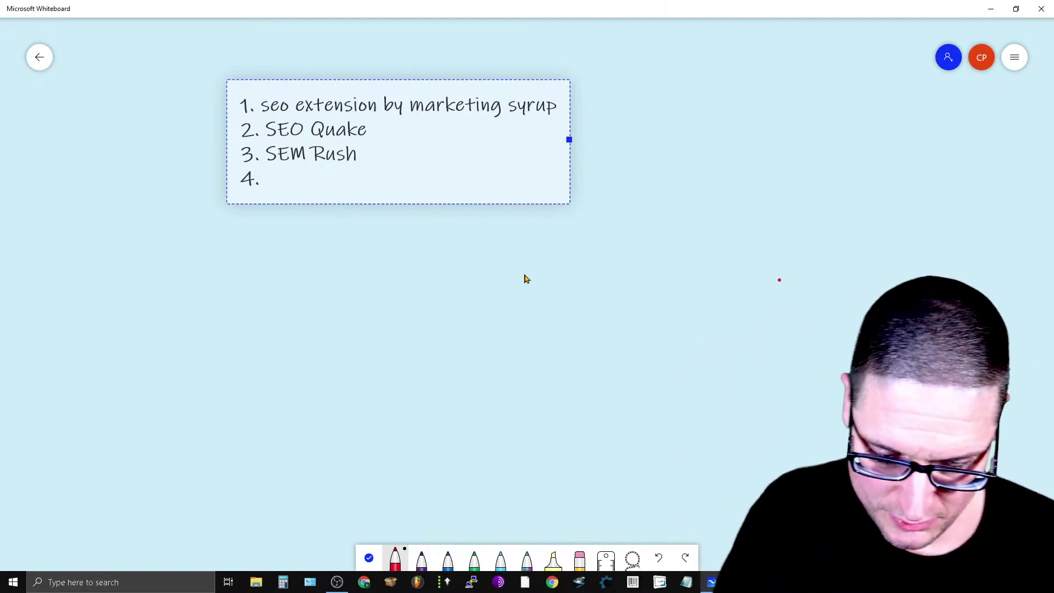
text( Five Block)
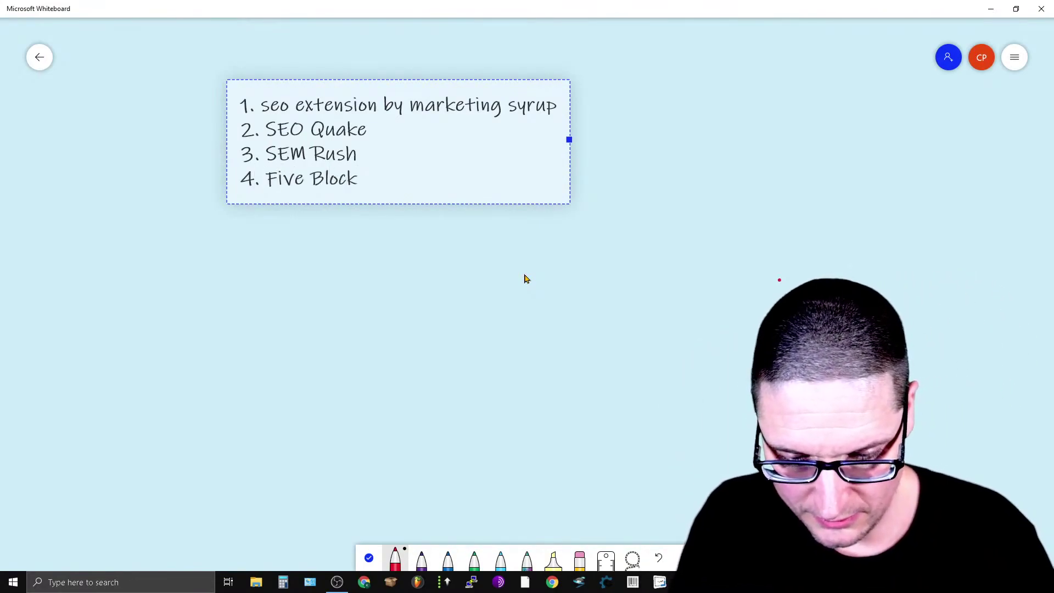
text(s)
Start lines 5 and 6, enter 'Keywords Everywher' as item 6, and minimize the whiteboard.
key(Return)
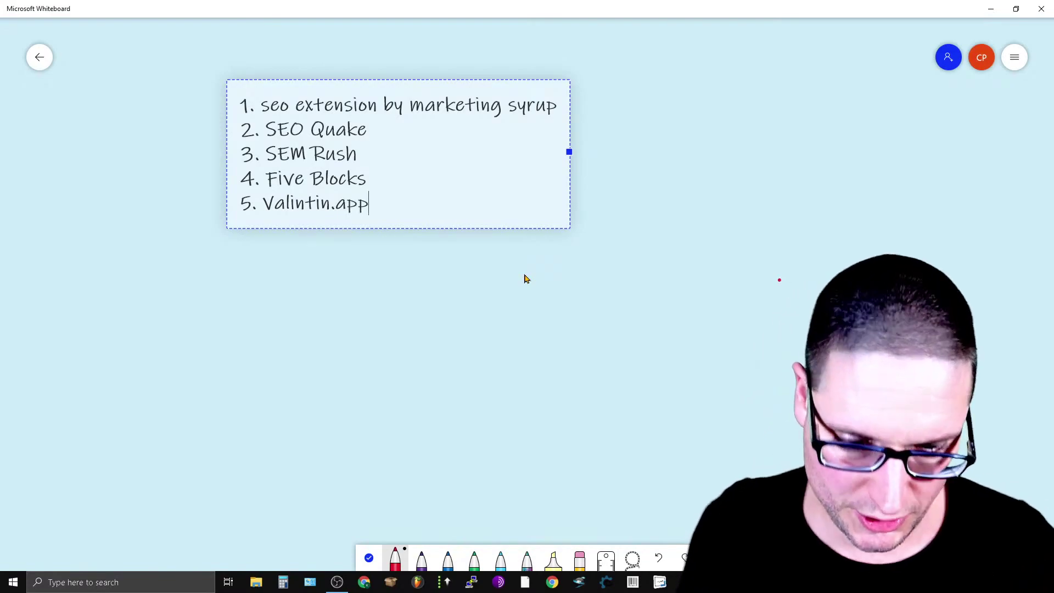
key(Return)
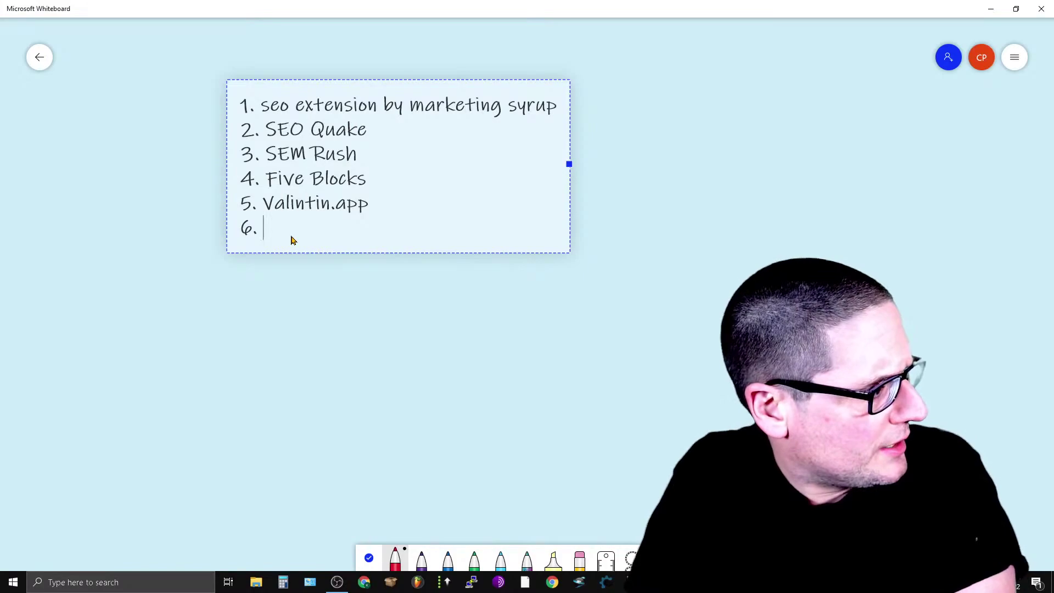
text(Keyw)
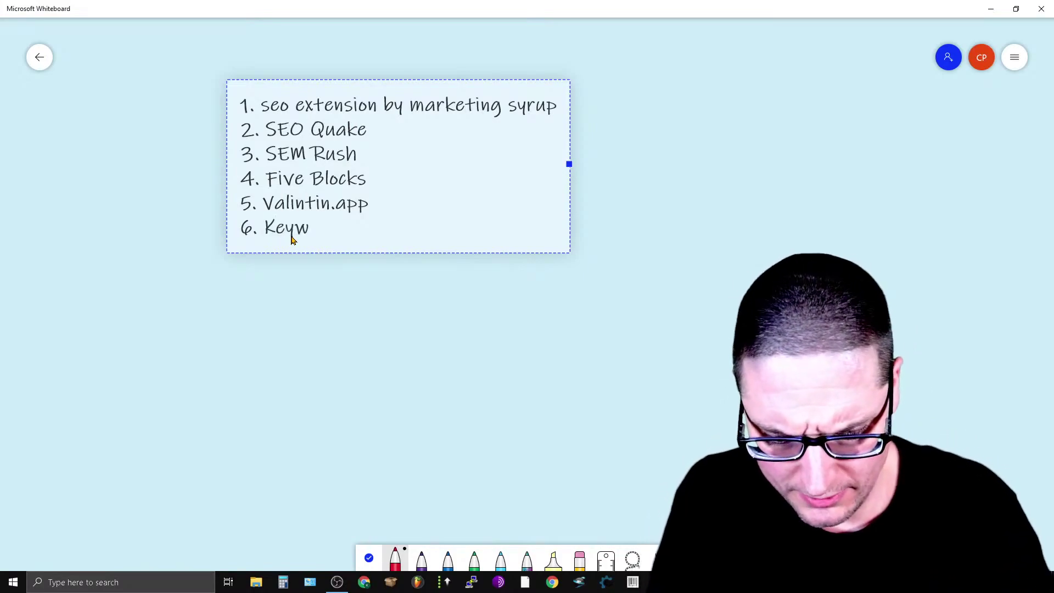
text(ords E)
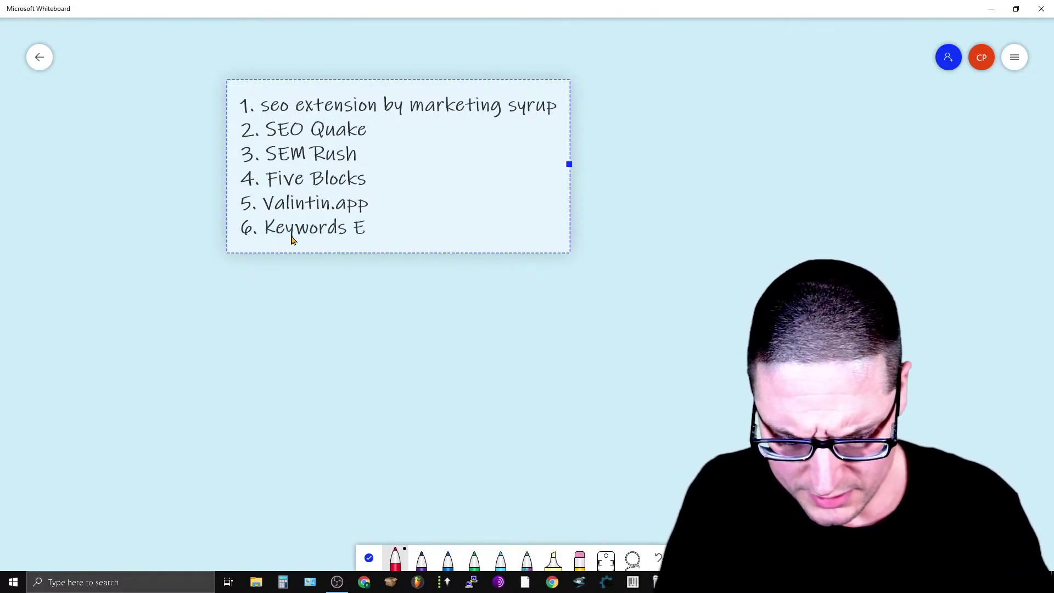
text(verywhere)
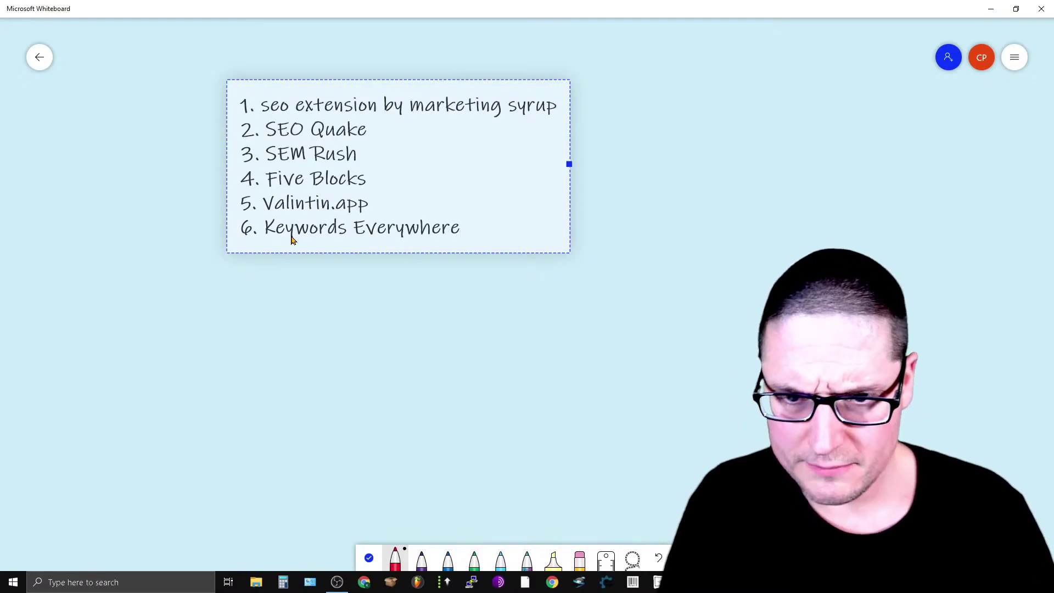
click(996, 16)
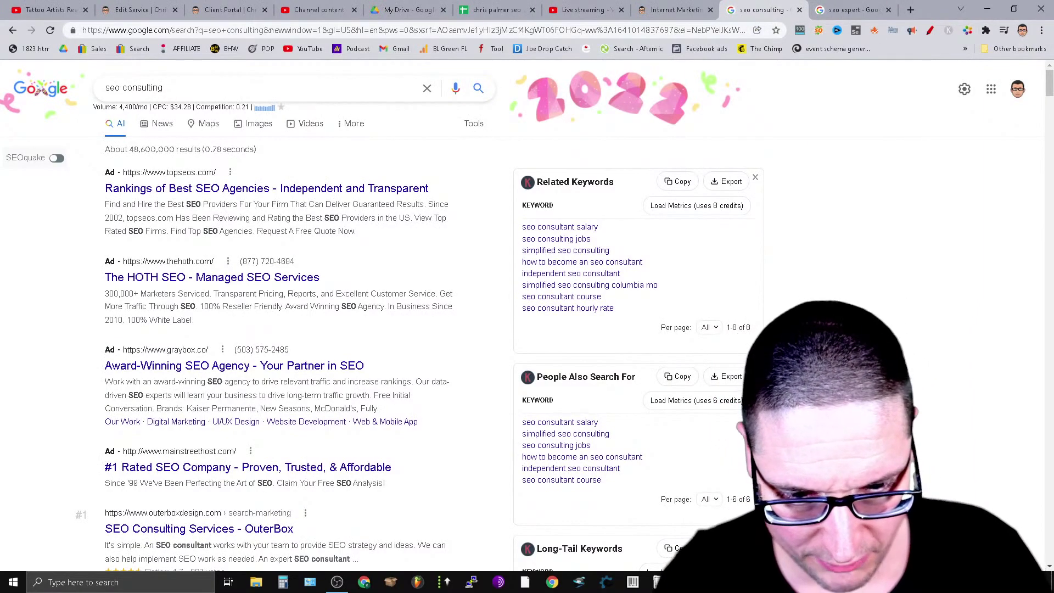
Back in the whiteboard, add '7. Pleper' as the seventh entry and minimize it again.
key(alt+Tab)
key(Return)
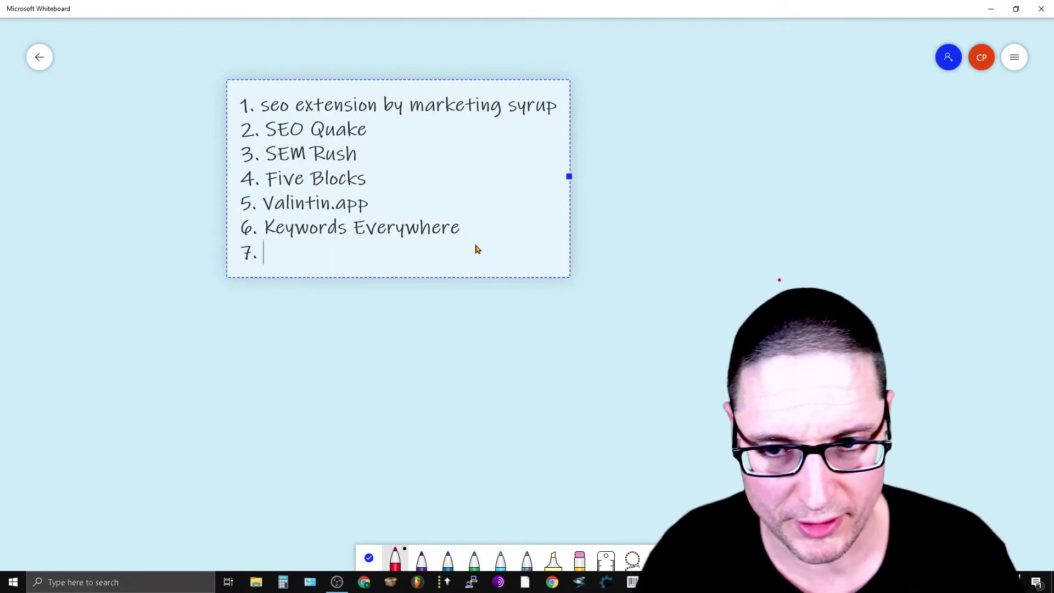
text(7. Pleper)
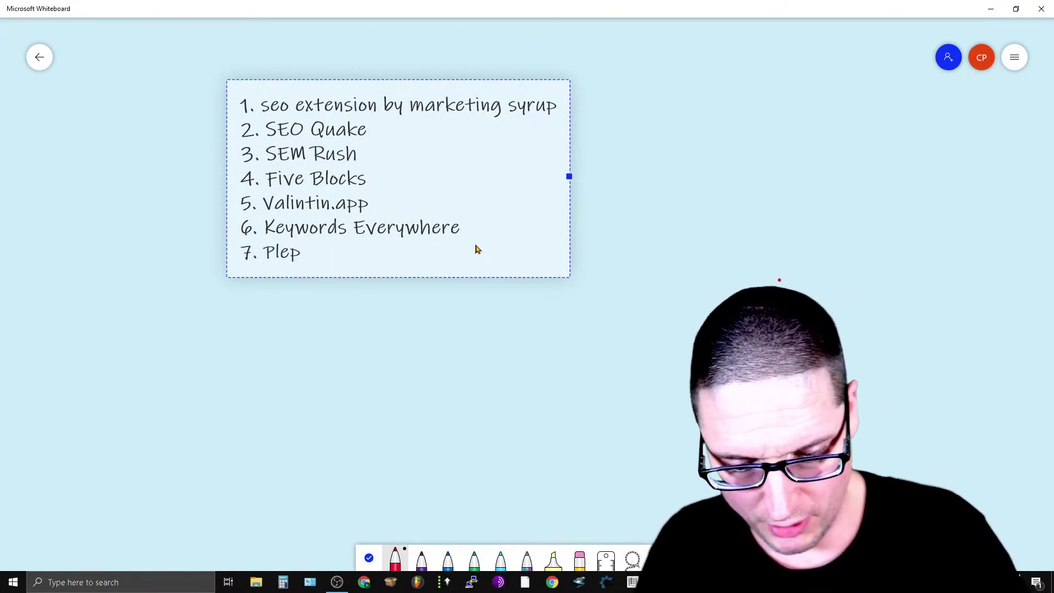
click(990, 8)
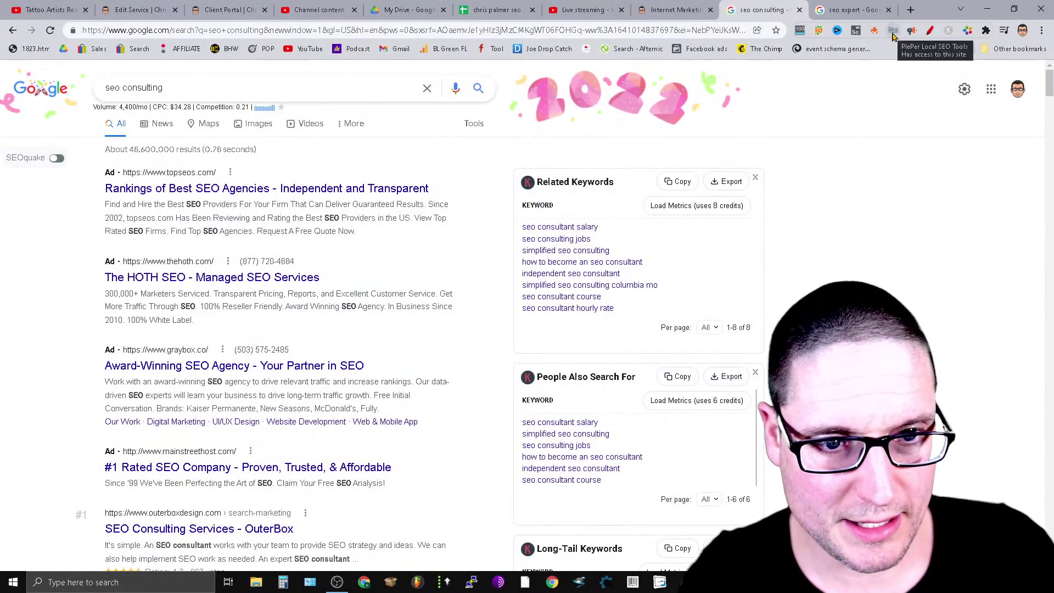
Replace the search query with 'seo consultants new york' and run the search.
triple_click(110, 92)
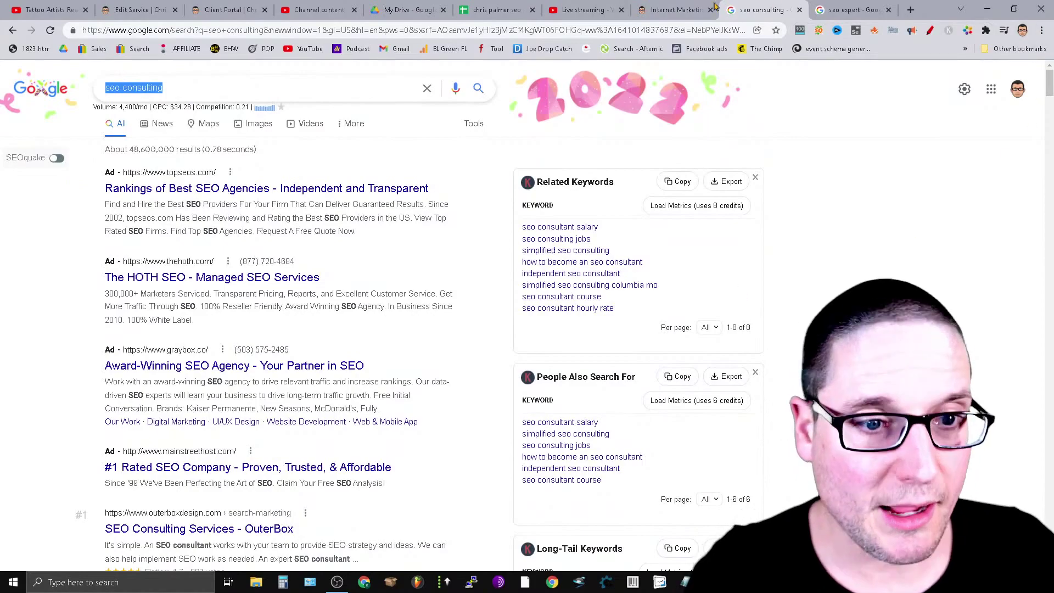
key(BackSpace)
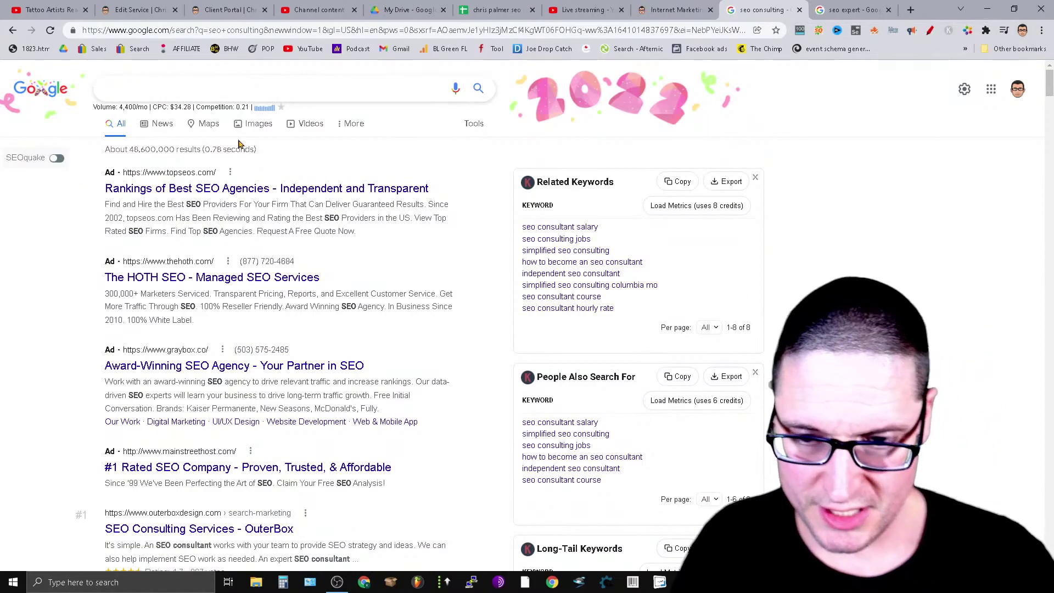
text(s)
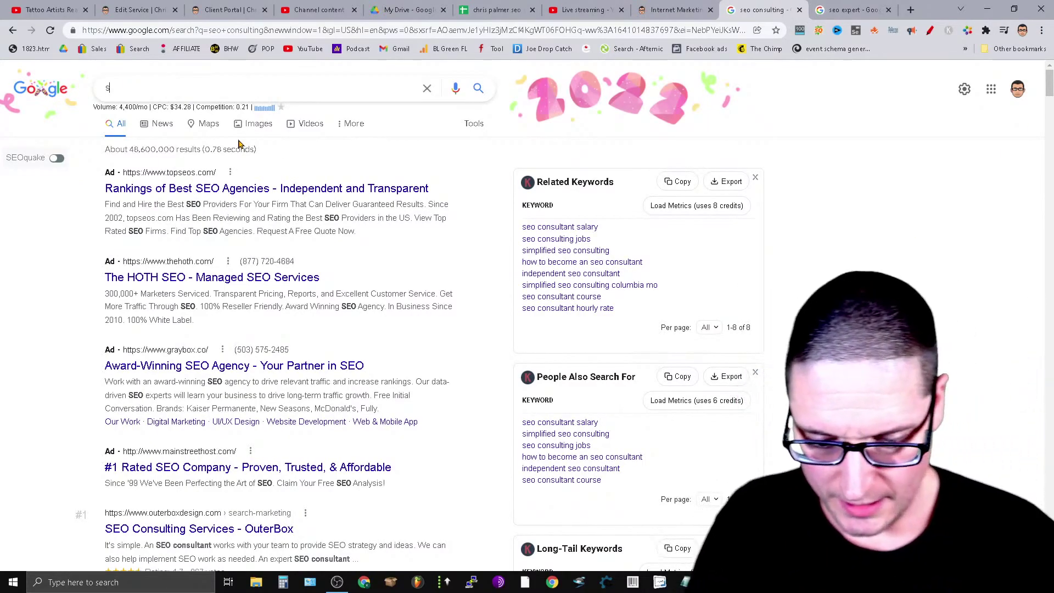
text(eo consultant)
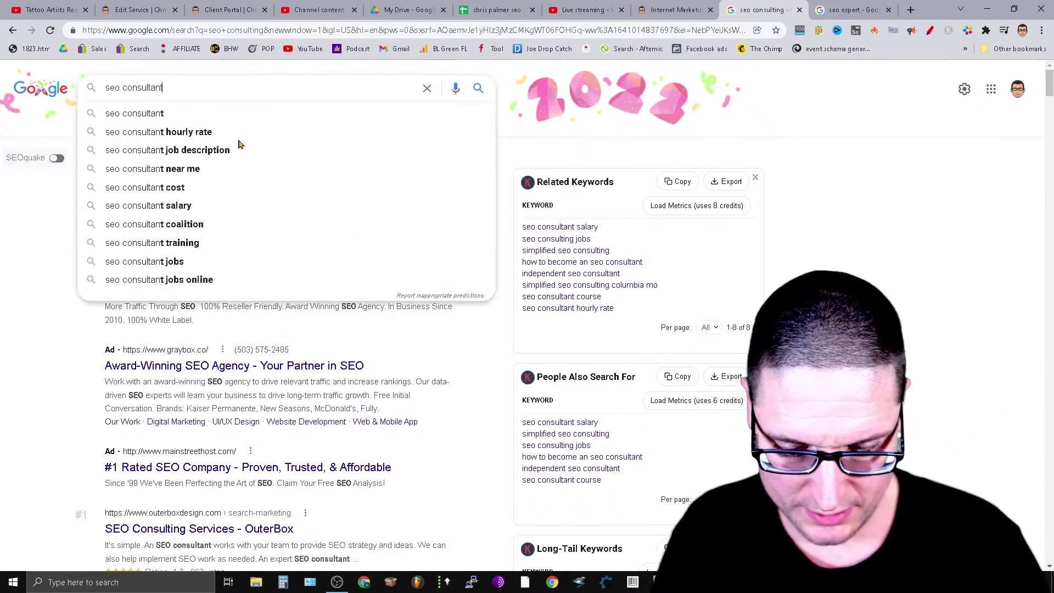
text(s new york)
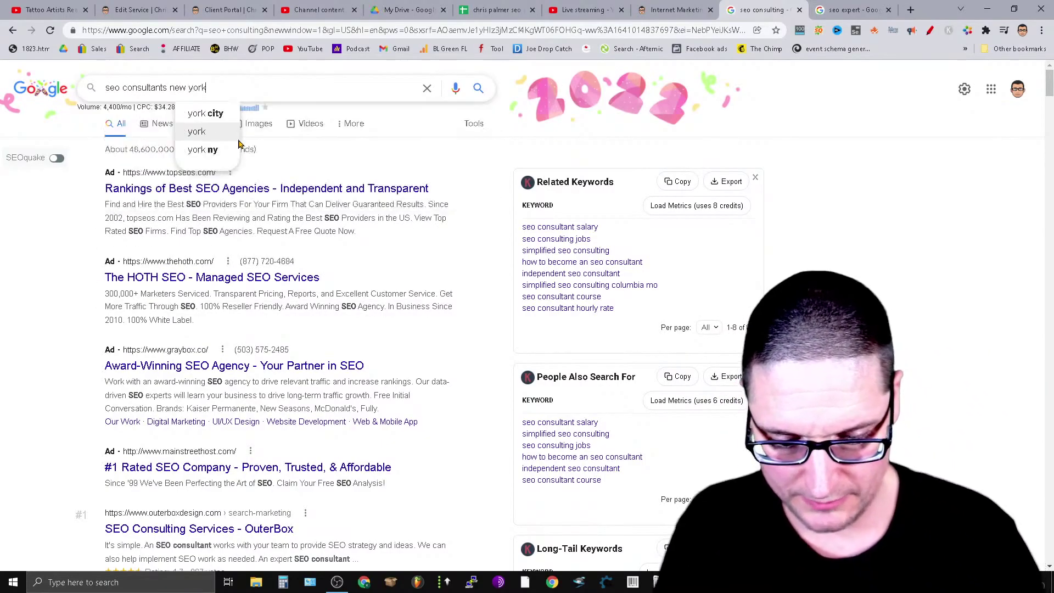
key(Return)
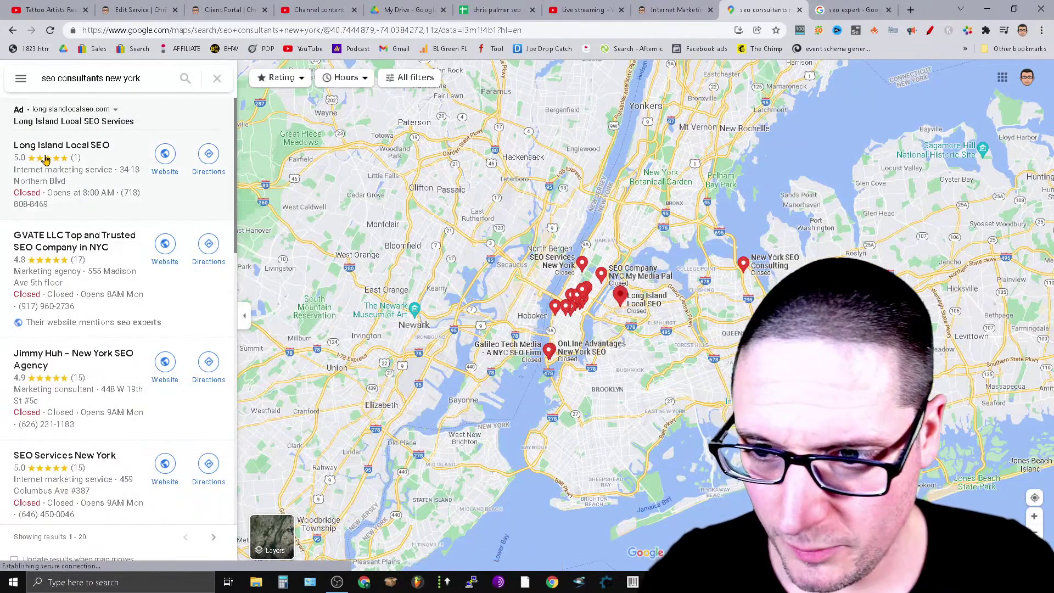
Open the Long Island Local SEO listing, check it, and go back to the Google results.
click(90, 146)
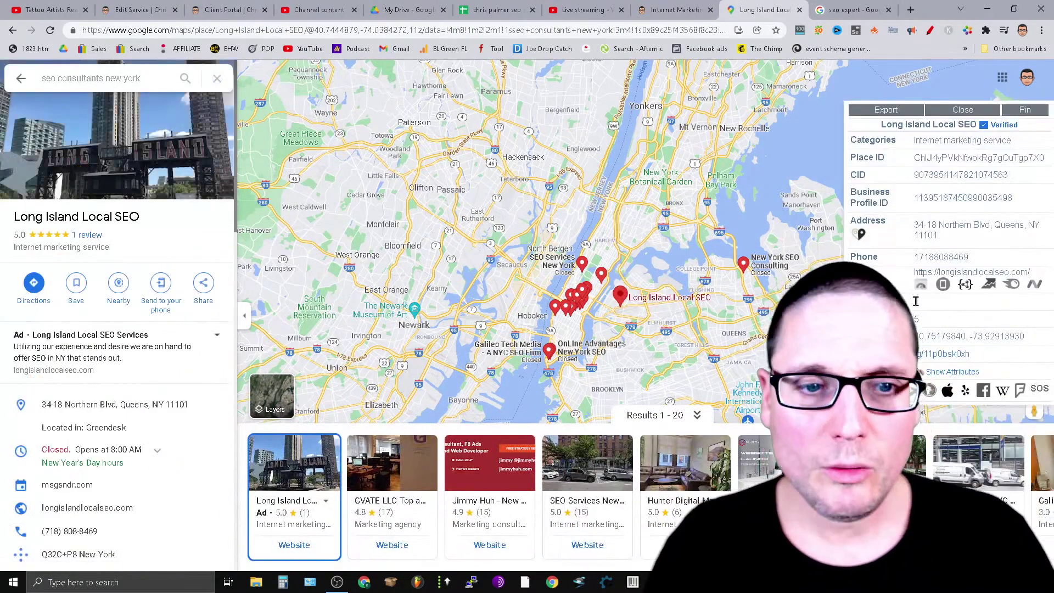
click(21, 80)
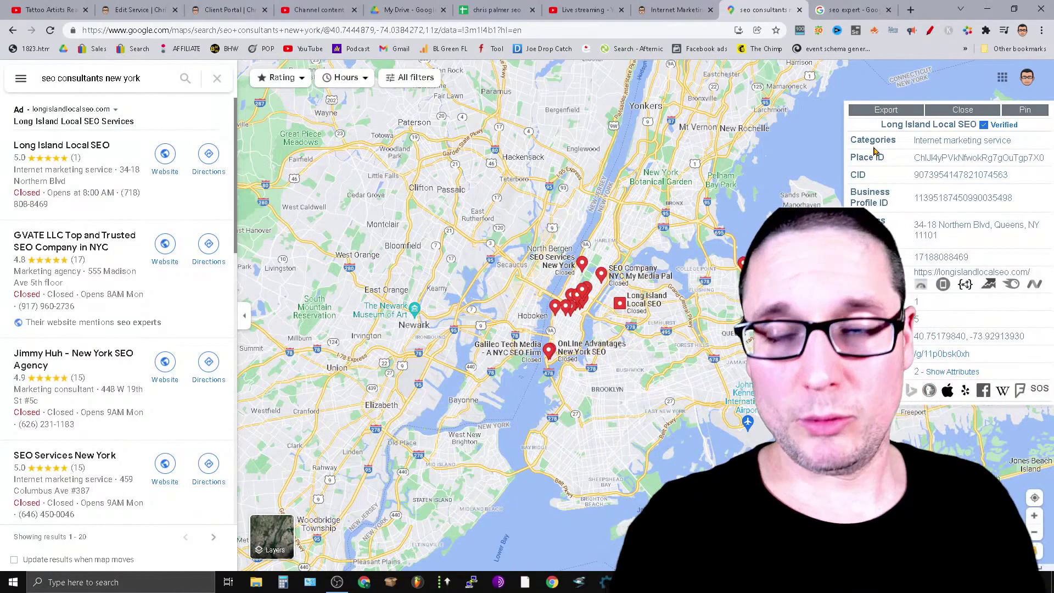
click(31, 30)
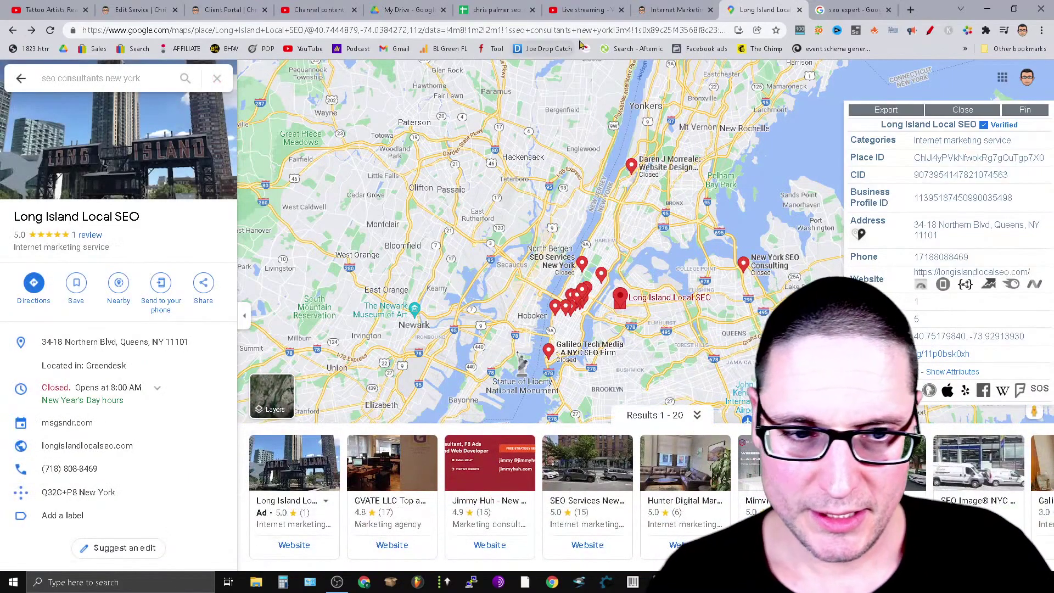
click(11, 31)
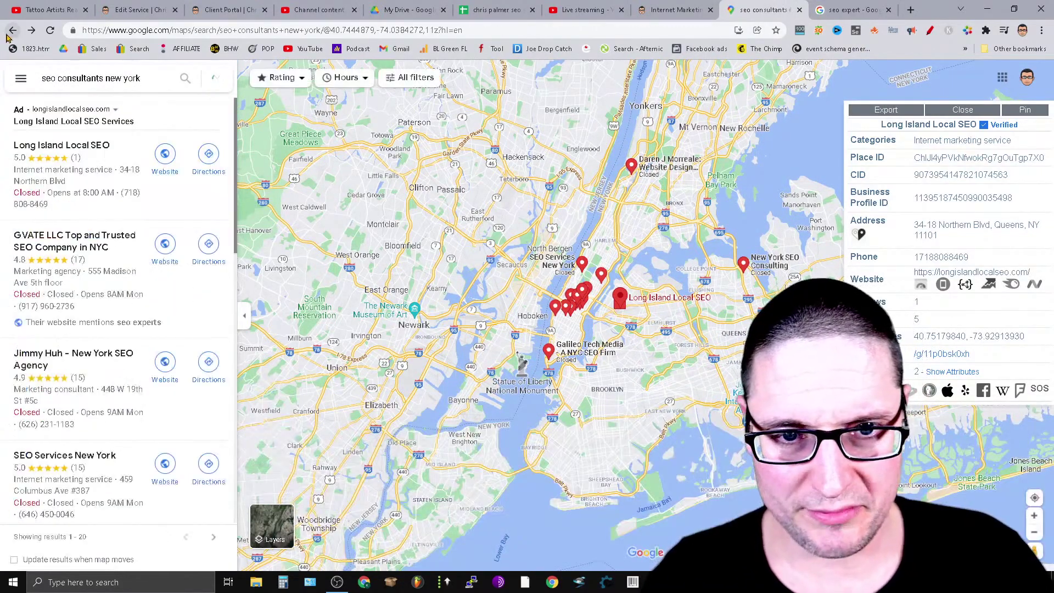
click(11, 31)
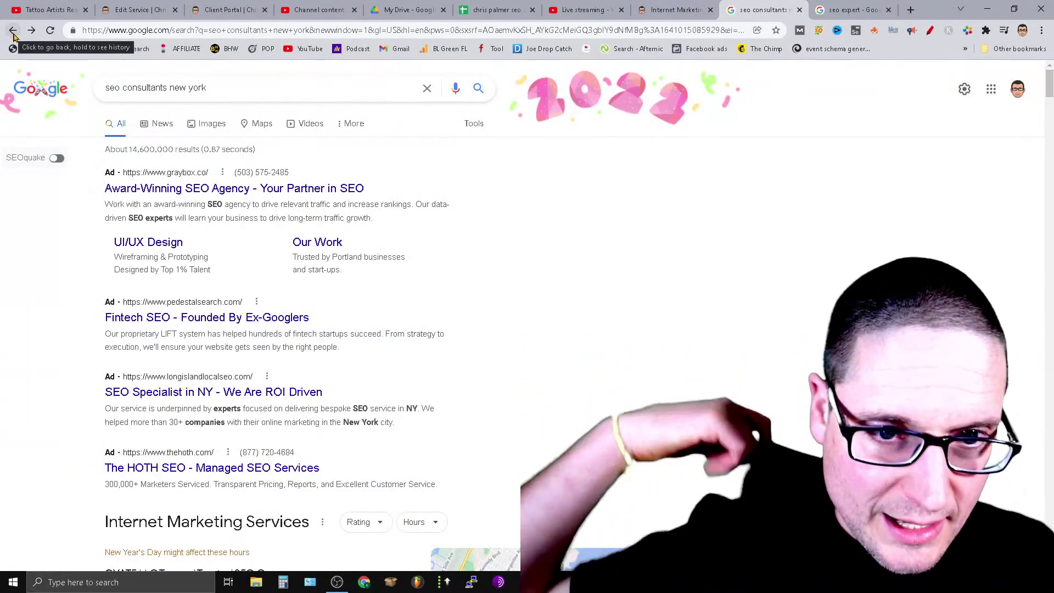
Show the 'seo consultants new york' results on Google Maps.
scroll(558, 507, down, 3)
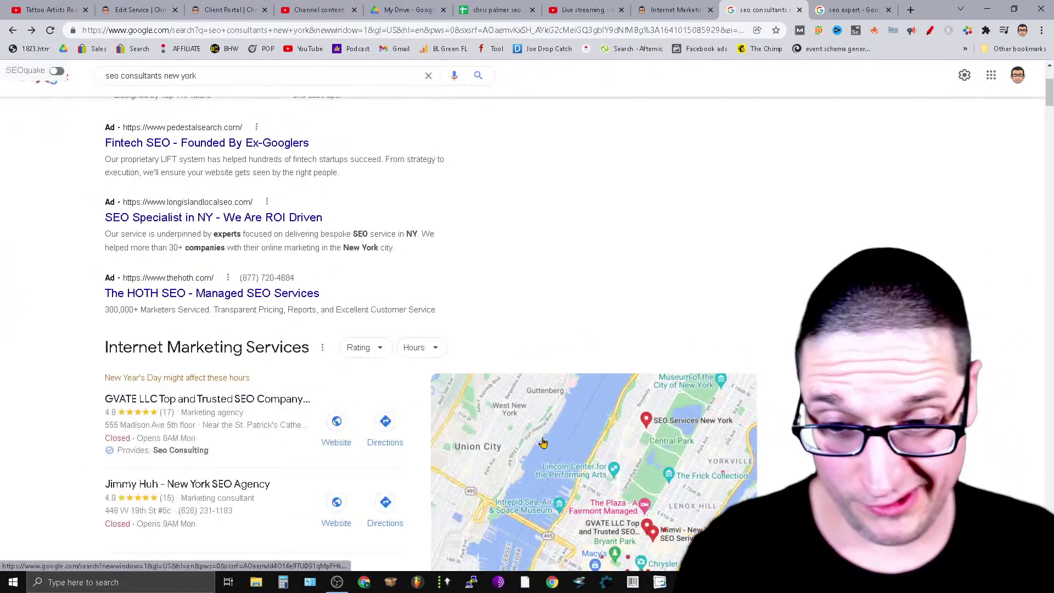
scroll(558, 467, down, 3)
scroll(34, 140, up, 6)
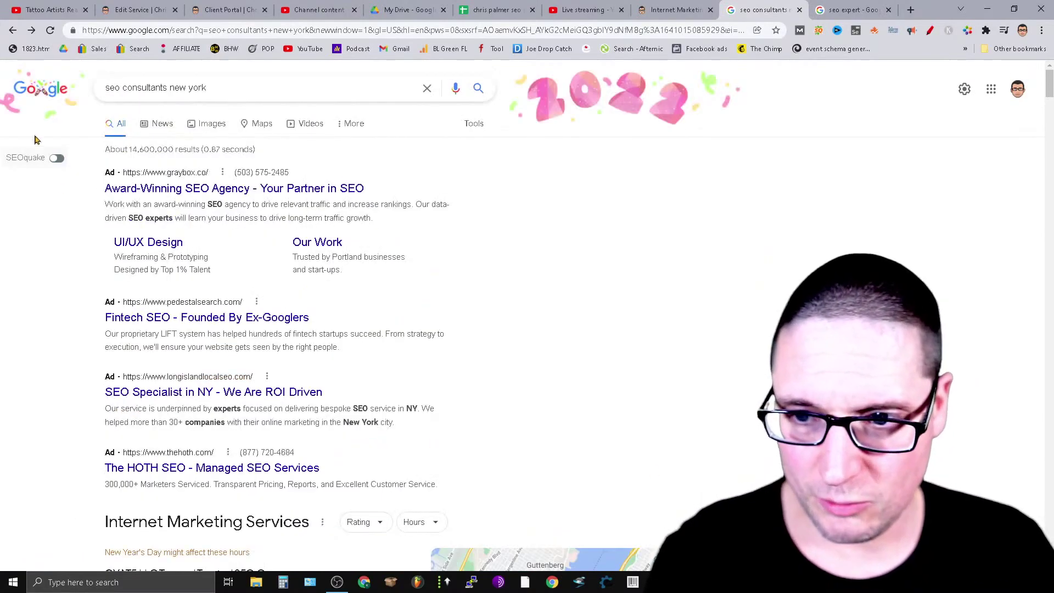
triple_click(275, 85)
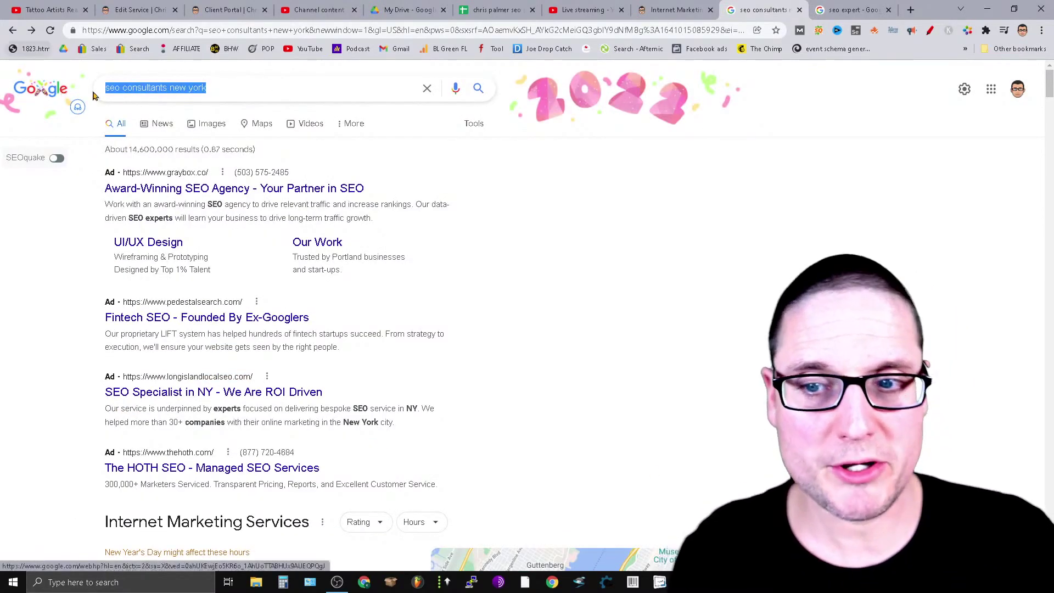
click(262, 136)
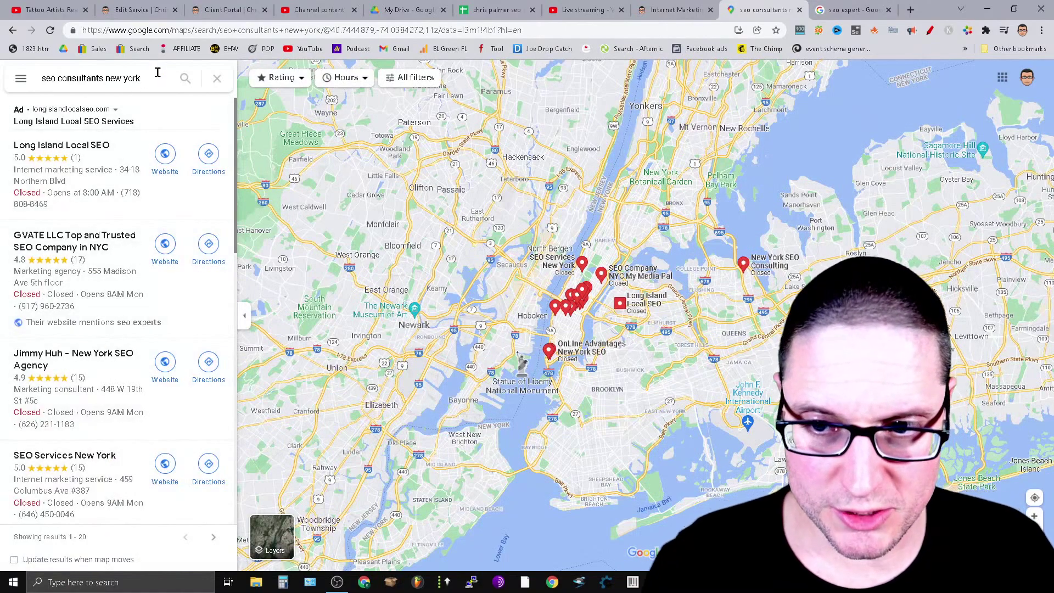
Scroll the Pleper analysis down to Business Hours Analysis, showing Monday averaging 8:53 to 18:00.
drag(159, 77, 22, 78)
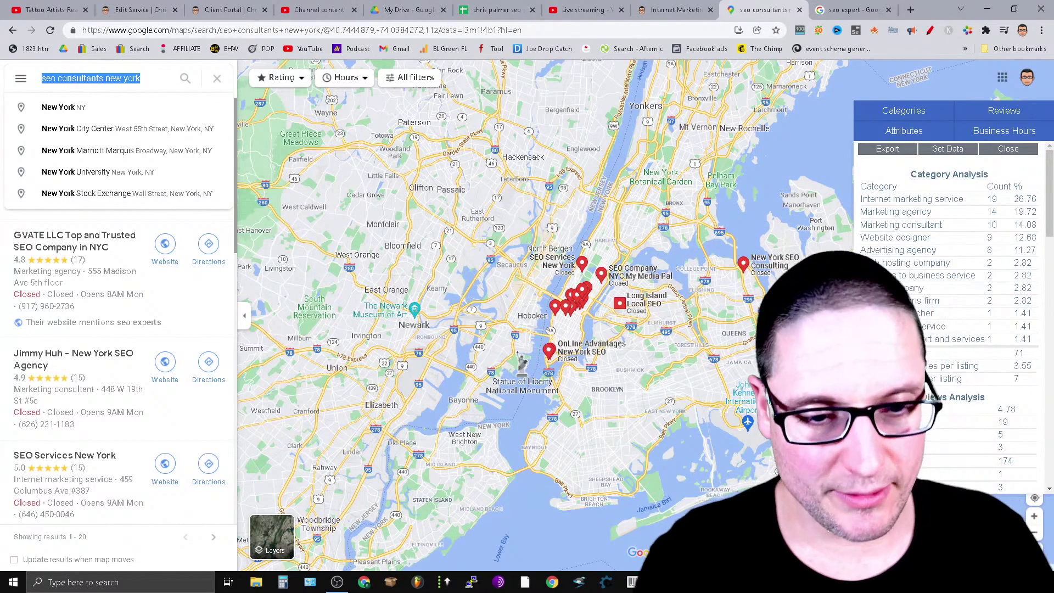
scroll(998, 431, down, 3)
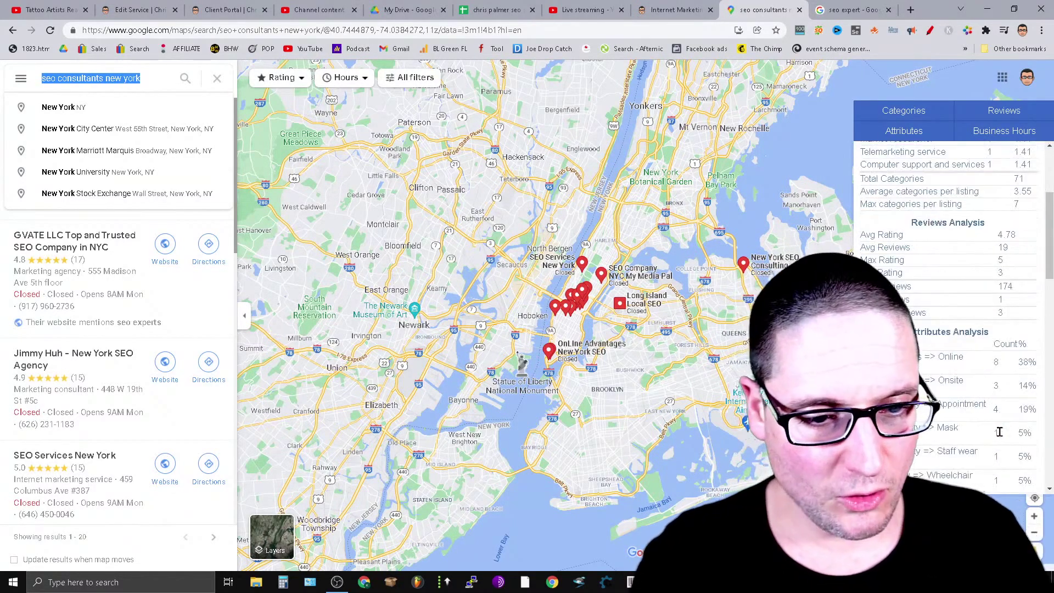
scroll(951, 395, down, 6)
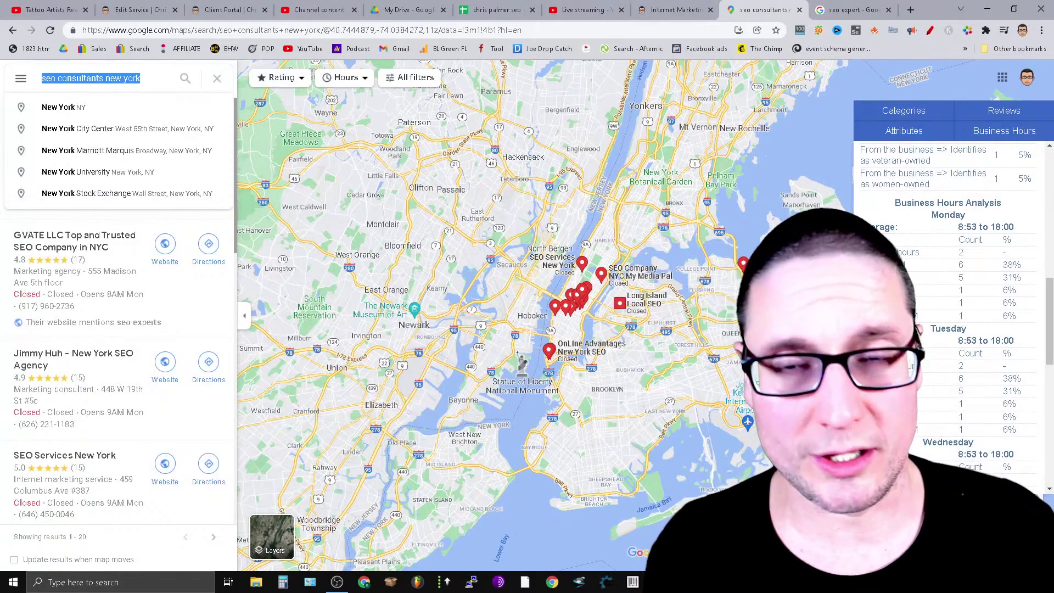
Dismiss the suggestions and open Long Island Local SEO's details with its Place ID and CID.
click(196, 312)
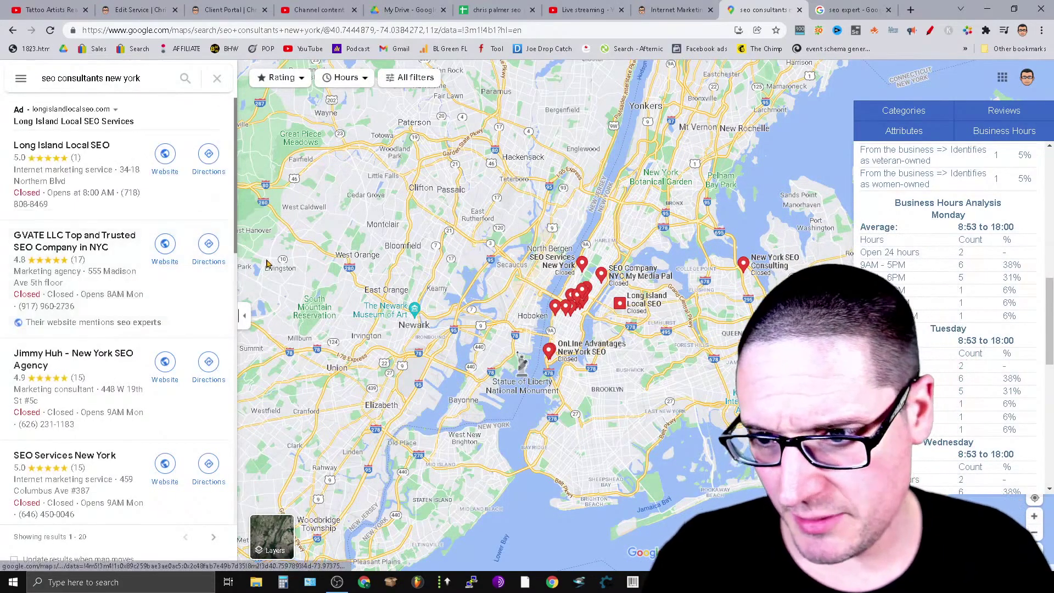
click(65, 147)
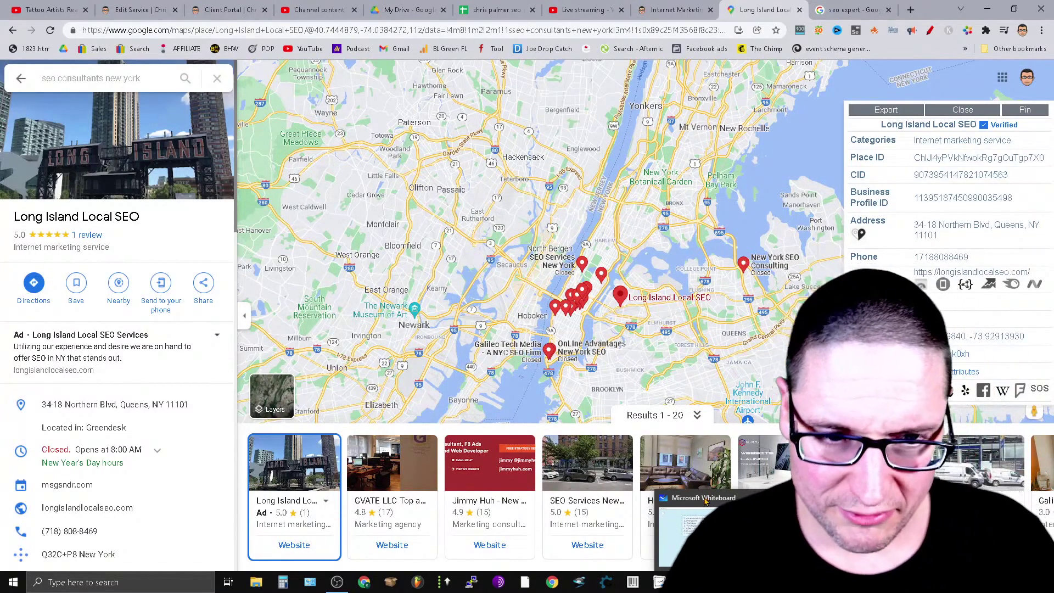
click(705, 500)
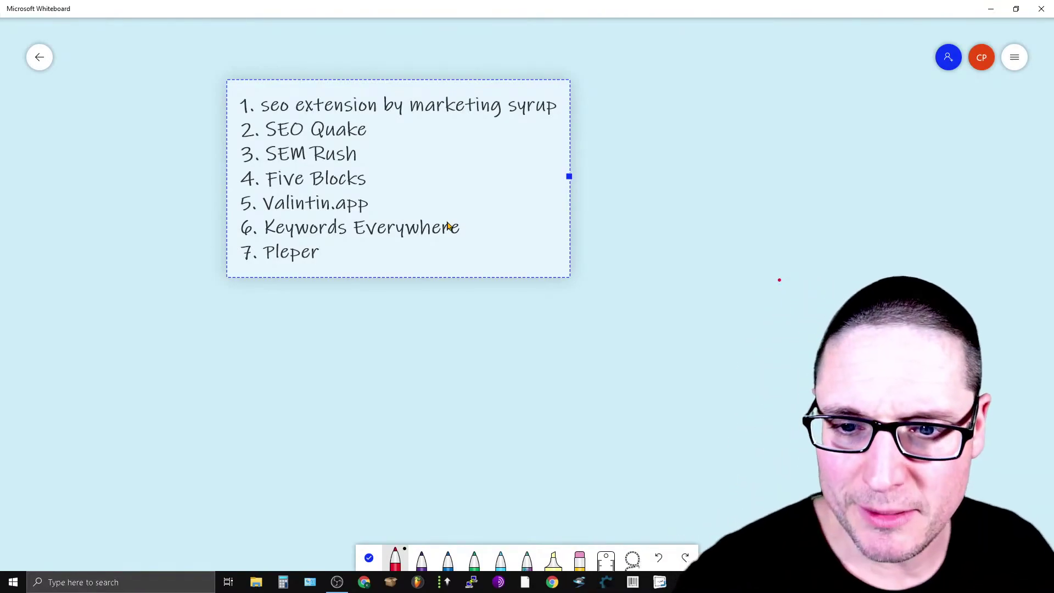
click(991, 9)
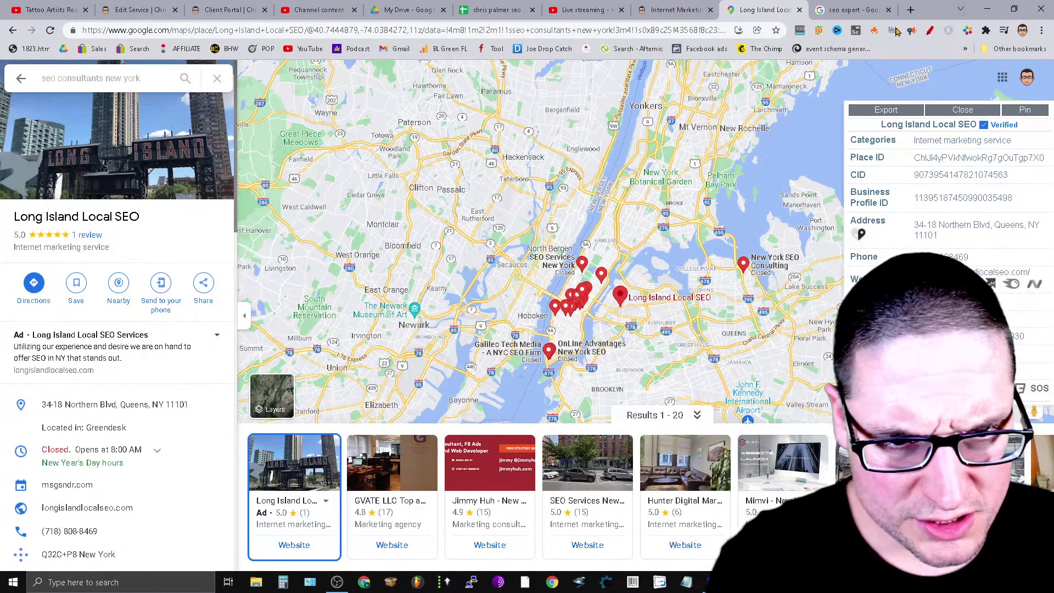
Switch to the 'seo expert' results tab and load pageoptimizer.pro from the POP bookmark.
click(837, 9)
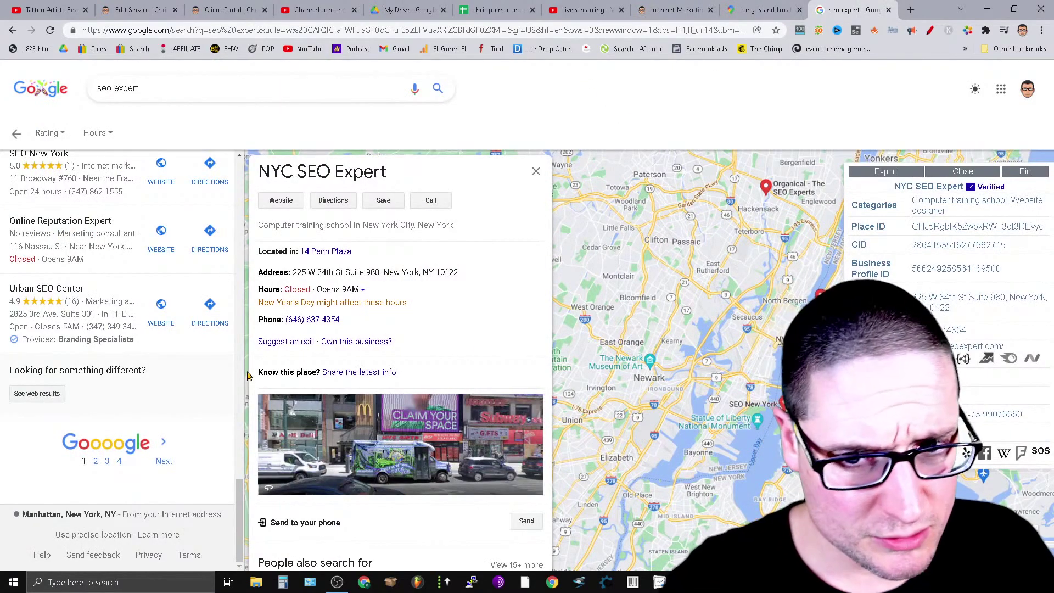
click(264, 49)
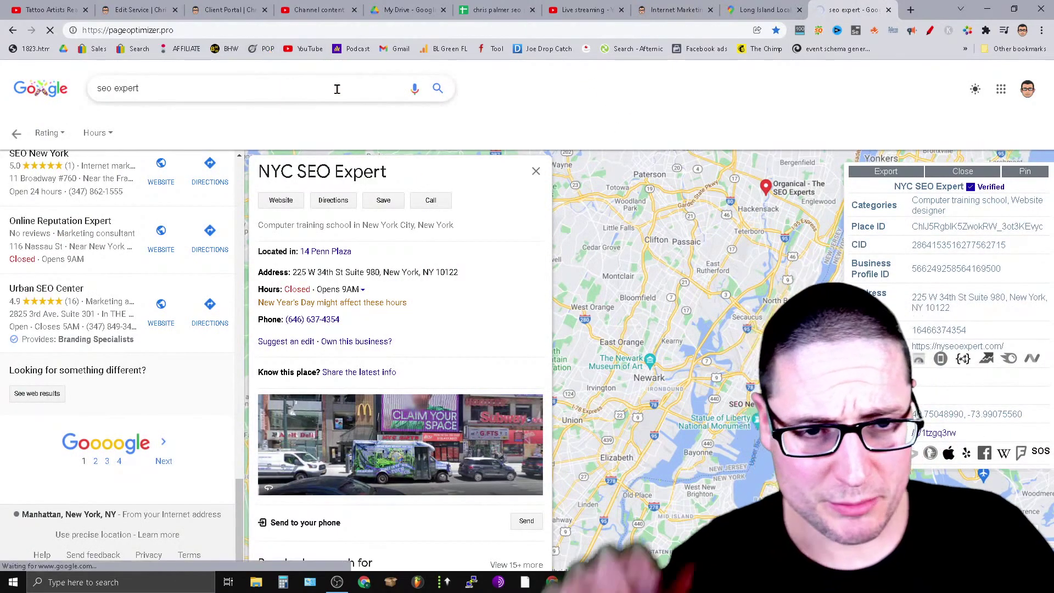